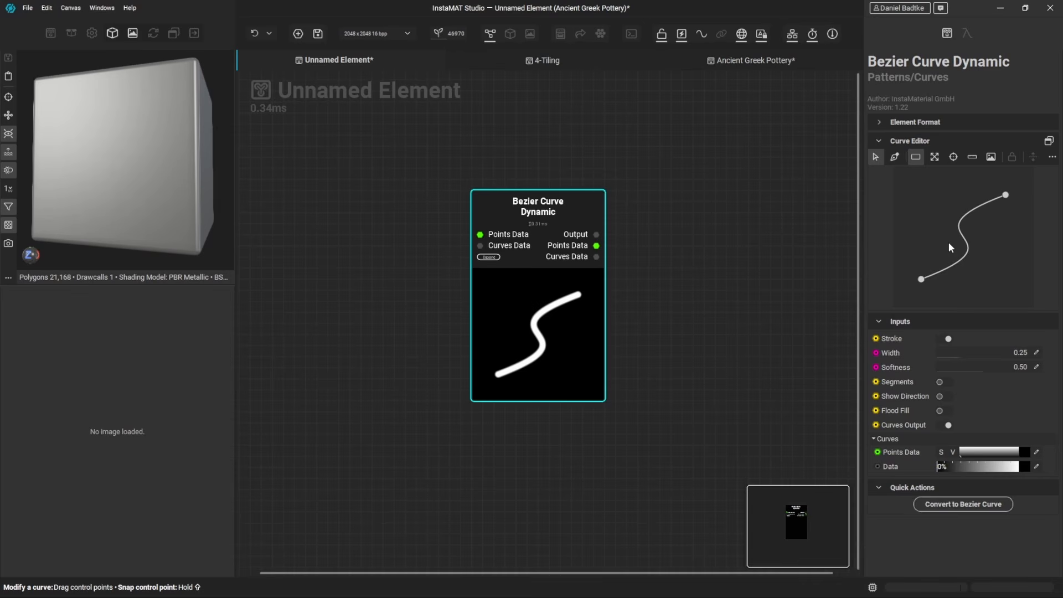
Open the curve editor in a separate enlarged window and level the inner handles of both endpoints of the S-curve horizontally.
click(1049, 141)
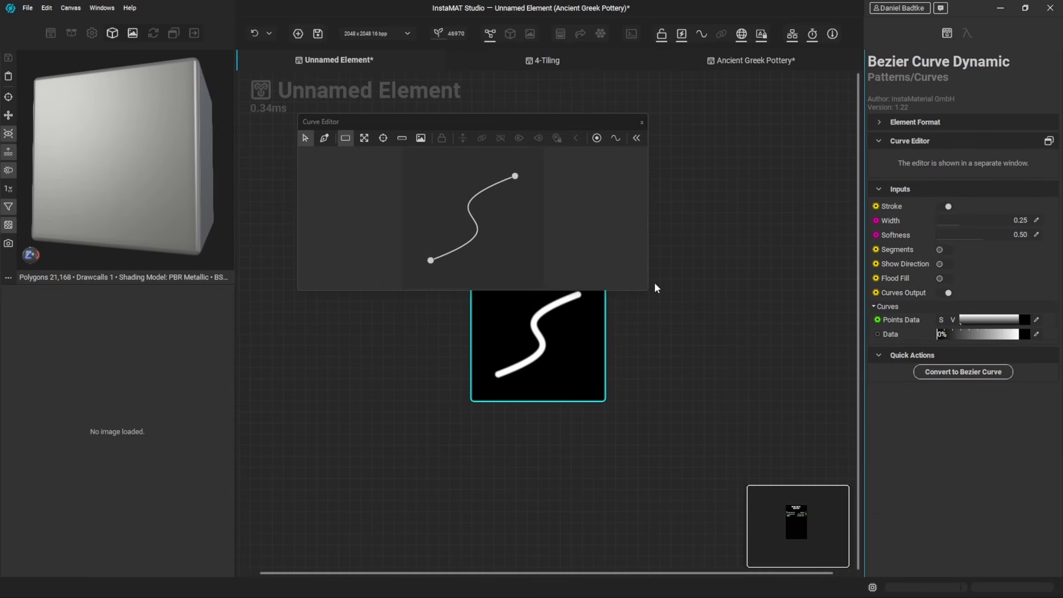
drag(649, 289, 800, 501)
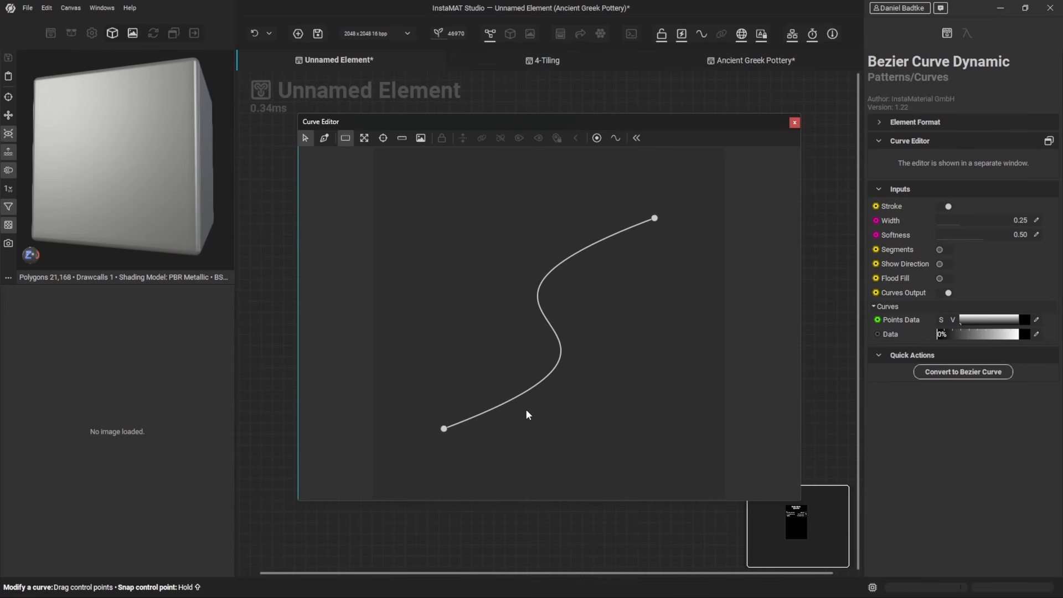
click(445, 430)
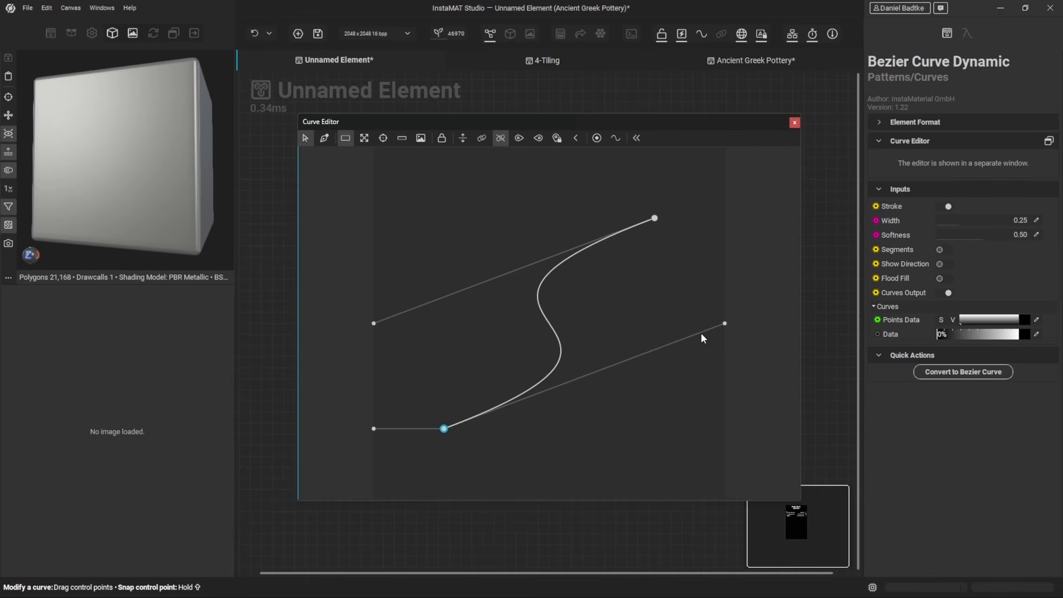
drag(725, 323, 655, 437)
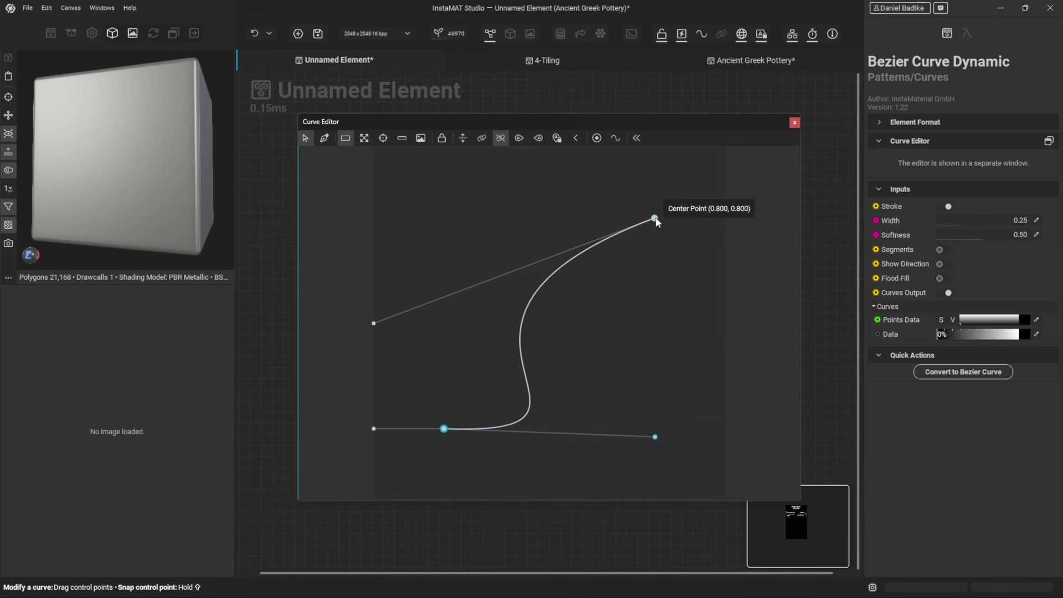
drag(374, 324, 373, 219)
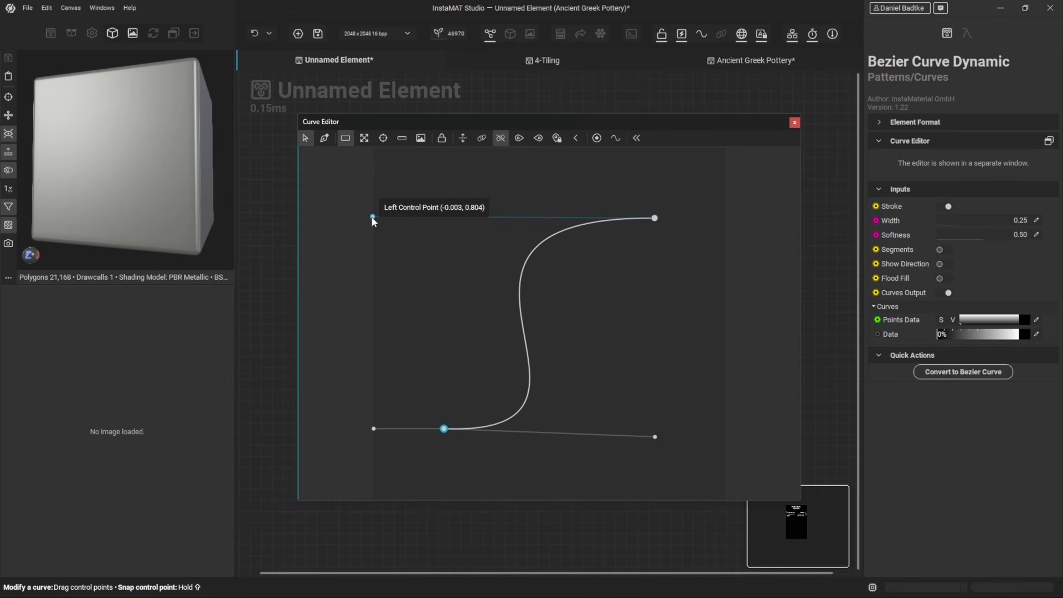
drag(655, 437, 689, 427)
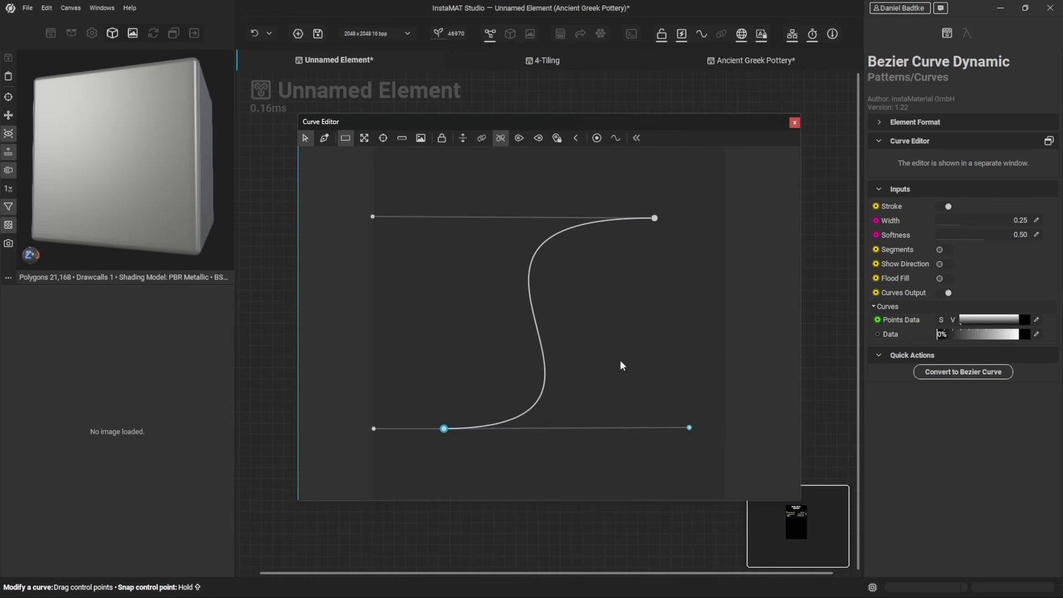
Insert a point midway along the S-curve, shift it slightly left and align its handles vertically.
click(534, 317)
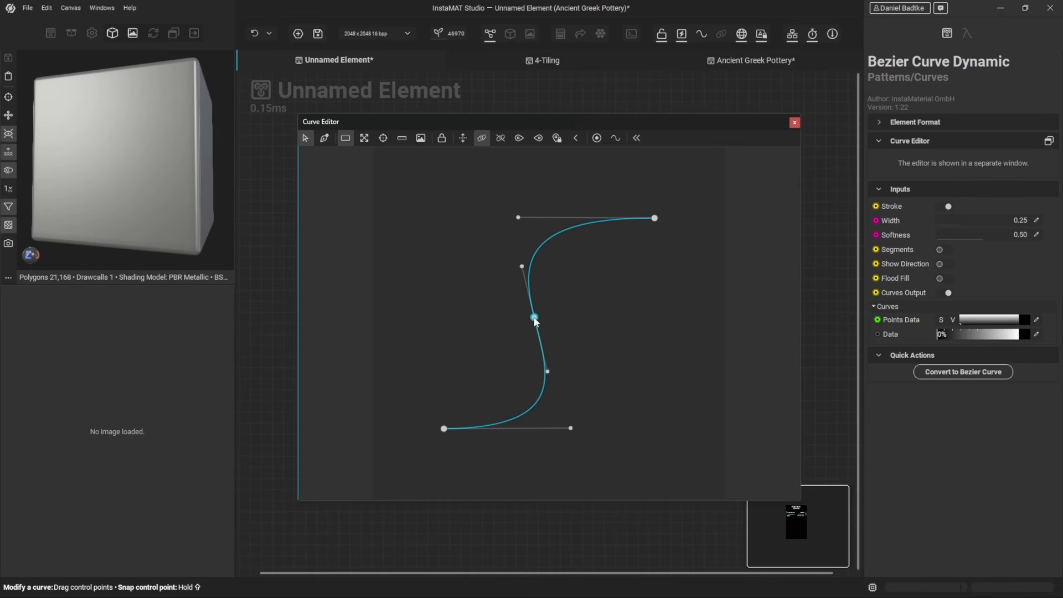
drag(534, 320, 506, 311)
drag(520, 365, 505, 367)
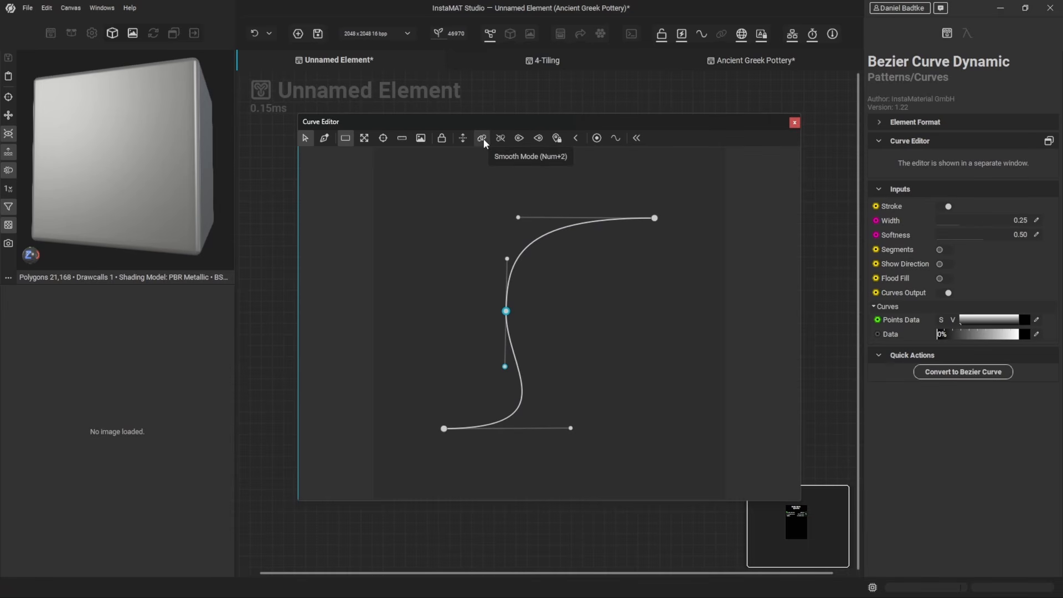
Unlink the middle point's handles, swing both to the right side and move the point to about (0.479, 0.508).
click(500, 138)
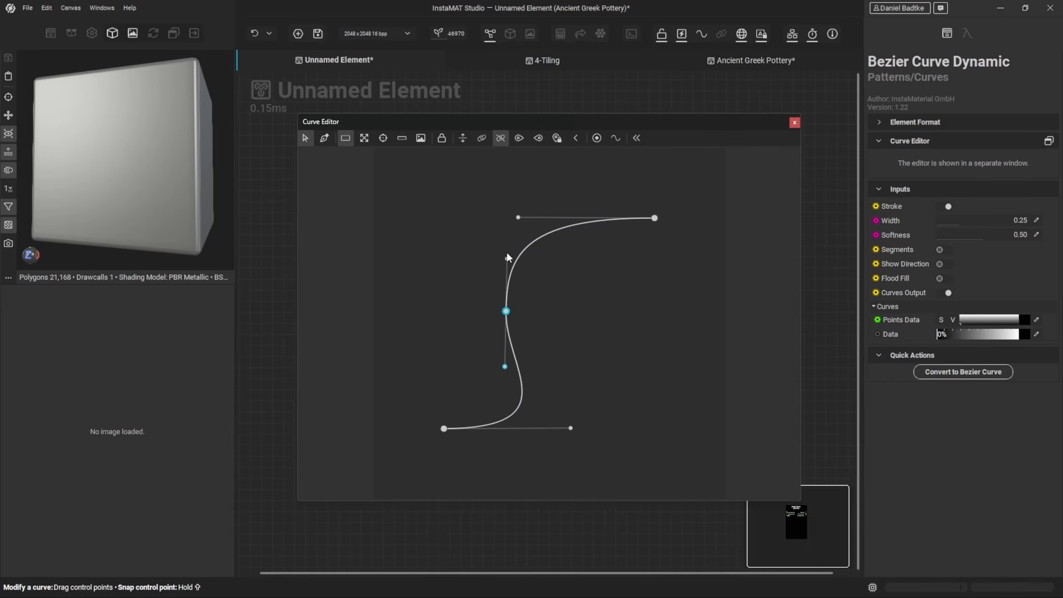
drag(507, 258, 596, 312)
drag(504, 363, 560, 357)
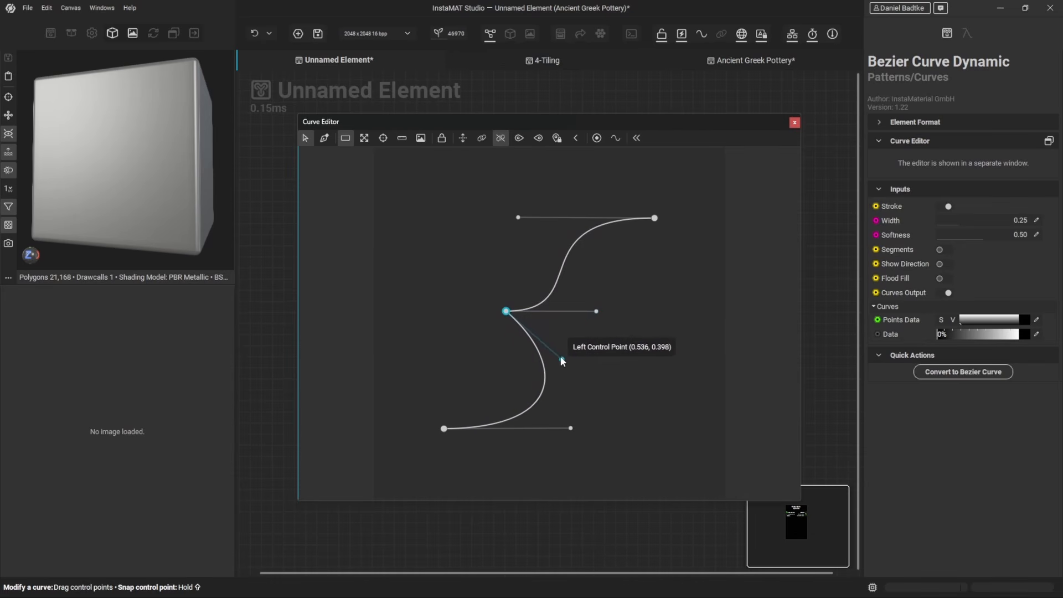
drag(506, 311, 542, 321)
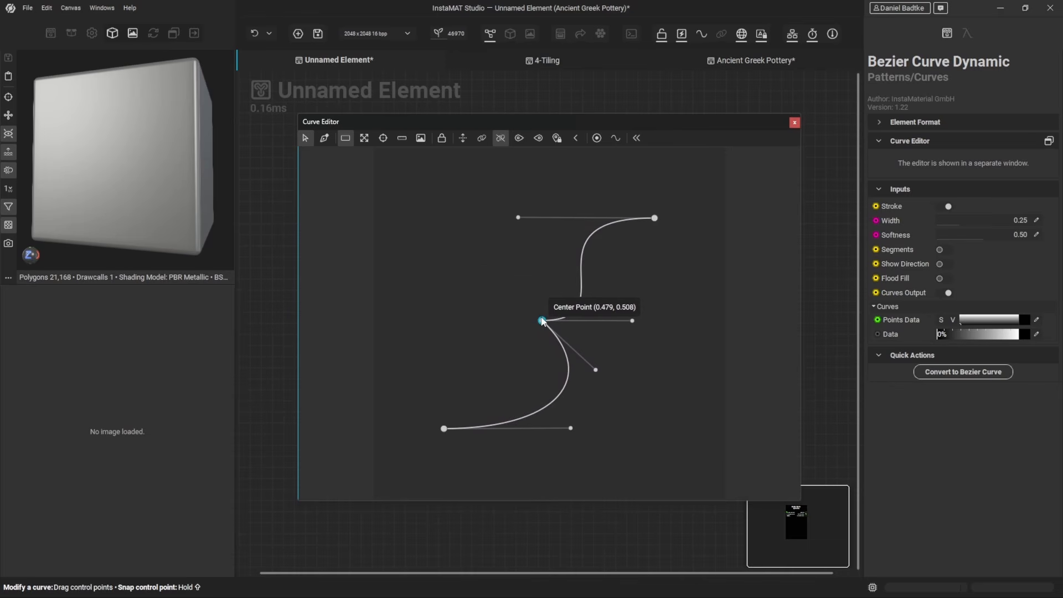
Try disabling each of the middle point's controls singly, disable both, move the point to about (0.494, 0.510) and deselect the curve.
click(519, 139)
click(537, 139)
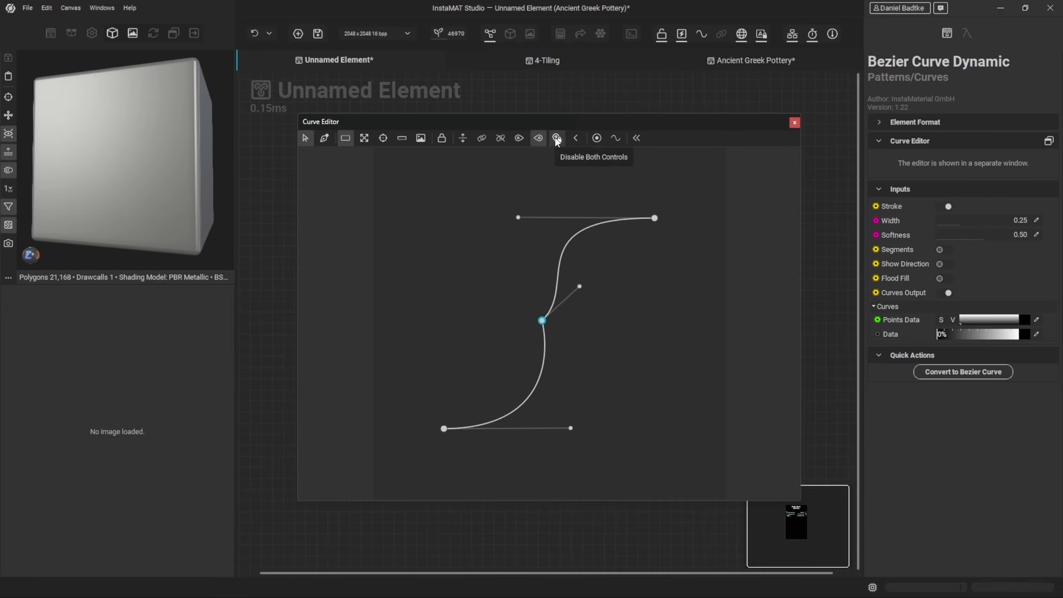
click(552, 140)
mouse_move(541, 320)
mouse_down()
mouse_move(483, 312)
mouse_move(588, 304)
mouse_move(482, 299)
mouse_move(570, 323)
mouse_move(547, 322)
mouse_up()
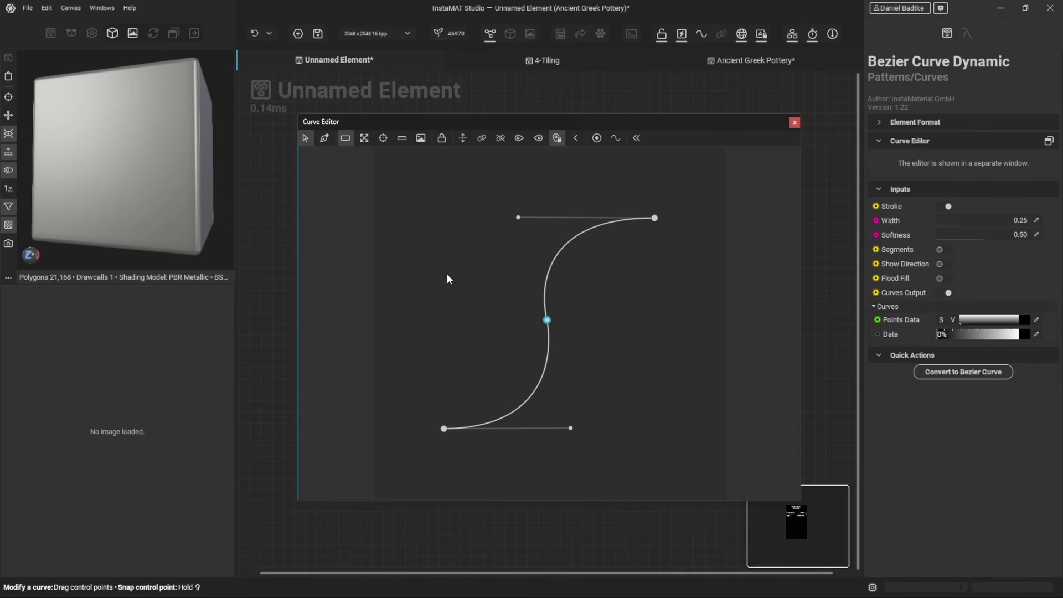
click(396, 223)
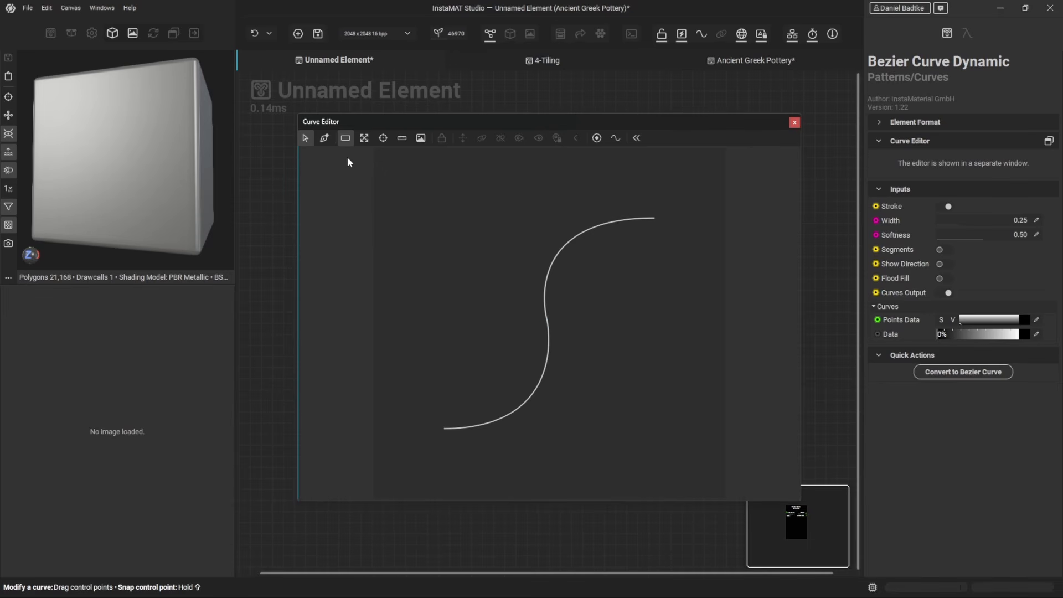
Draw a second, five-point zigzag curve with the Pen tool, running from below the S-curve up to its right side.
click(325, 138)
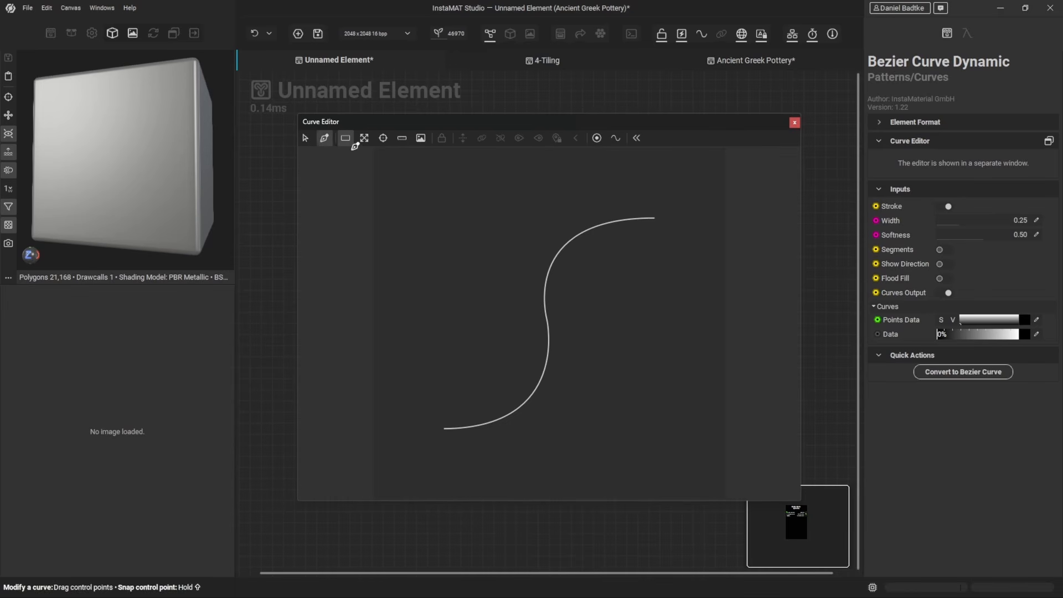
click(478, 457)
click(592, 462)
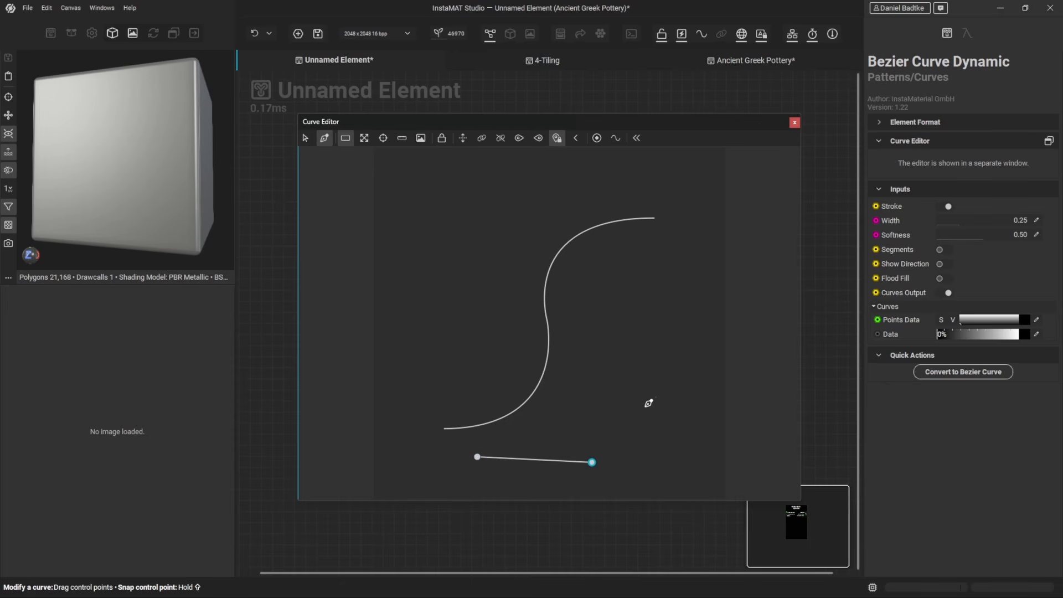
click(654, 394)
click(590, 307)
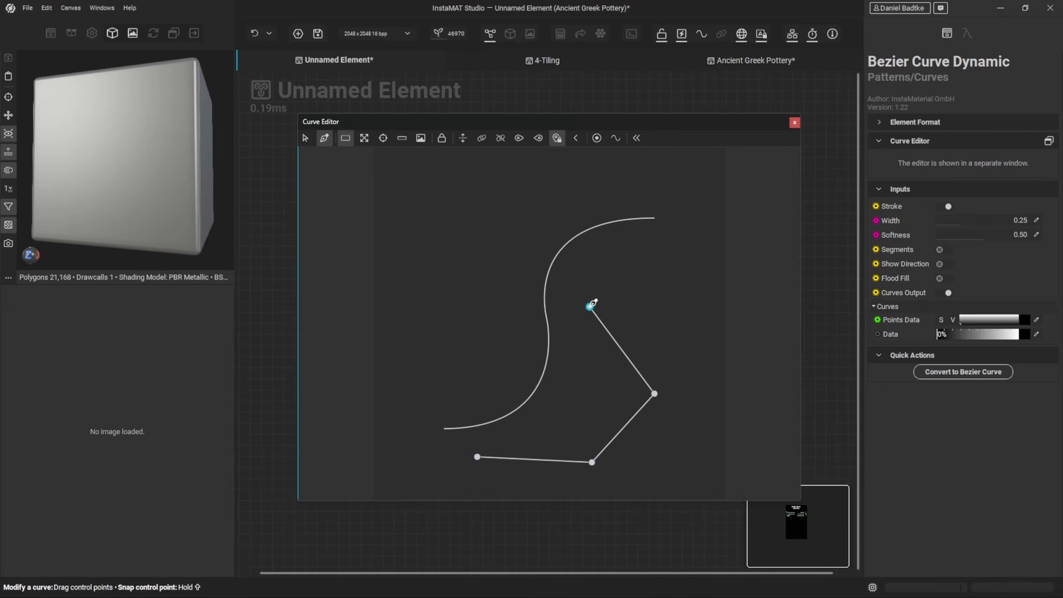
click(703, 247)
Set the second curve's fourth point to Smooth Mode, lengthen both its handles and move the point to about (0.680, 0.571).
click(305, 139)
click(589, 307)
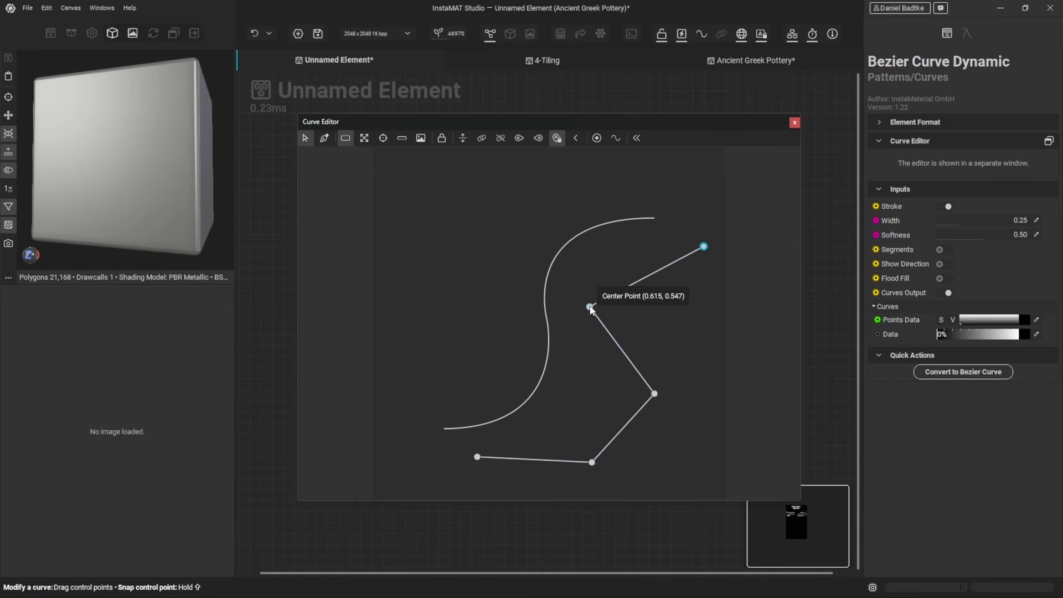
drag(589, 313, 592, 307)
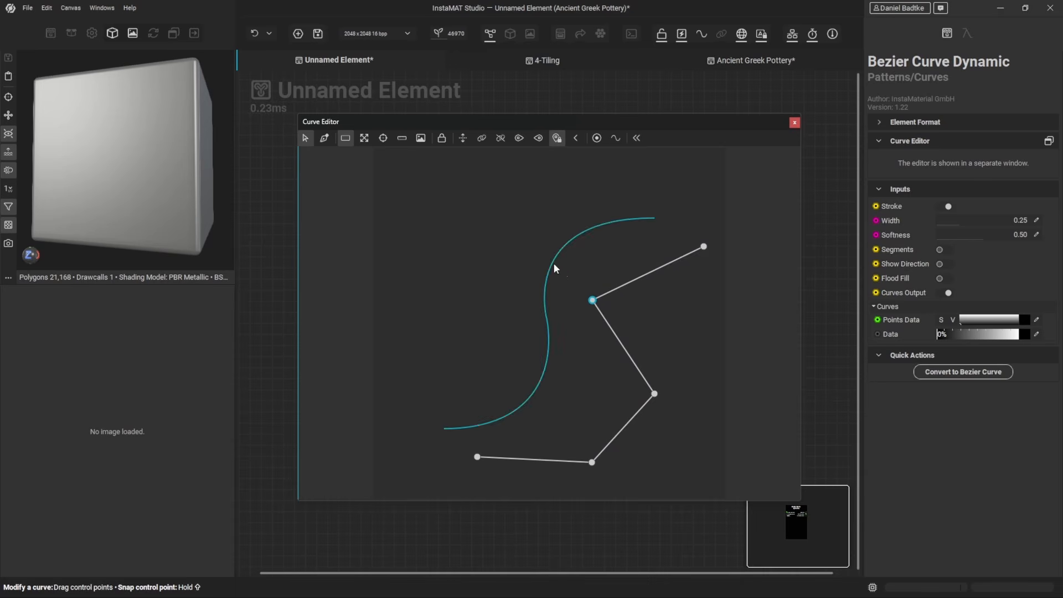
click(483, 138)
drag(601, 276, 612, 225)
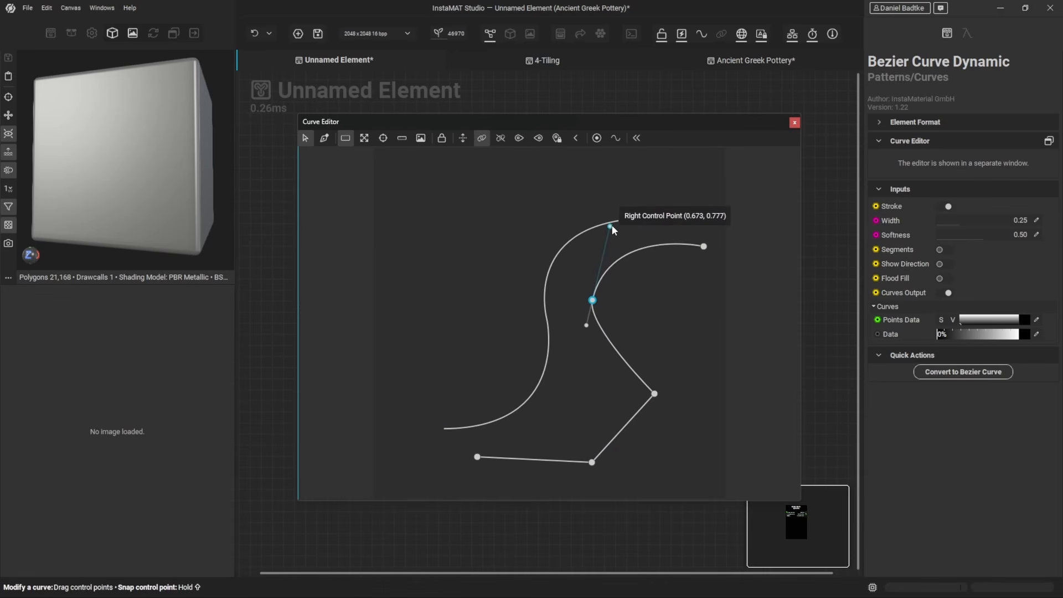
drag(589, 324, 570, 377)
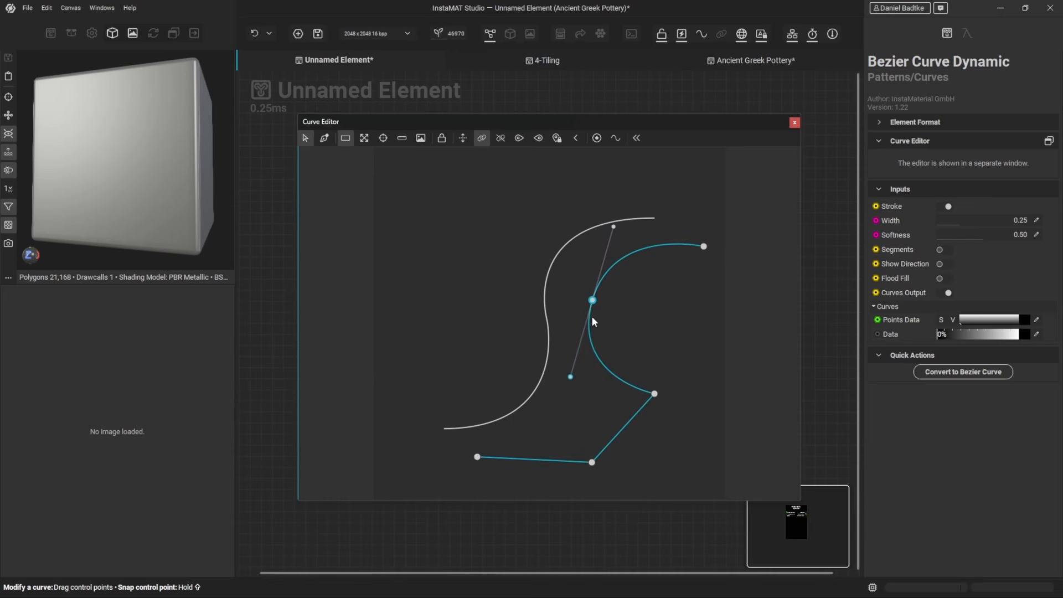
drag(593, 300, 612, 299)
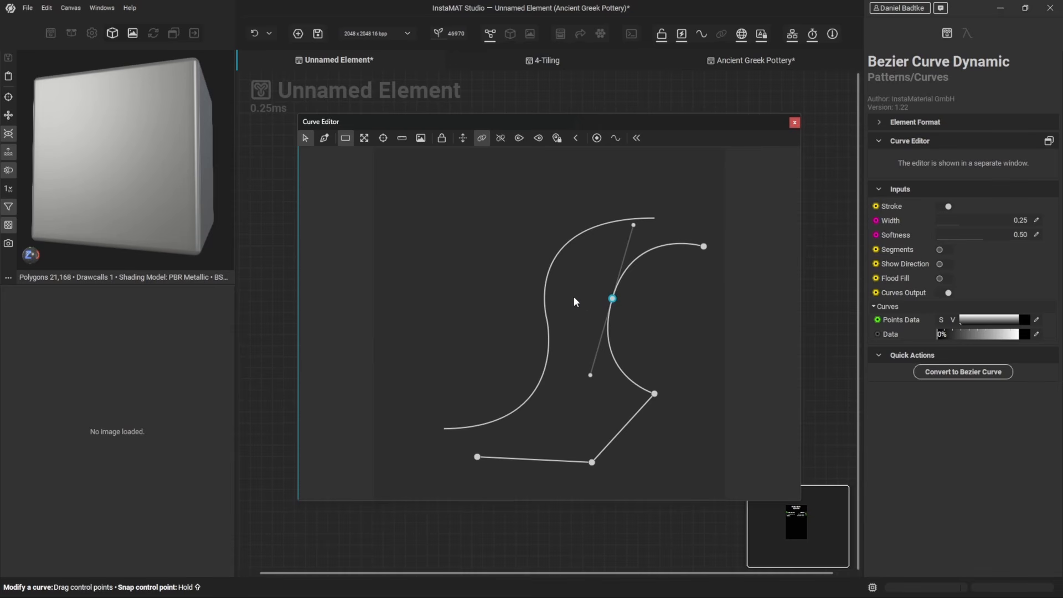
Load the hexagonal logo as the curve editor's background image, select the S-curve and save the element.
click(421, 139)
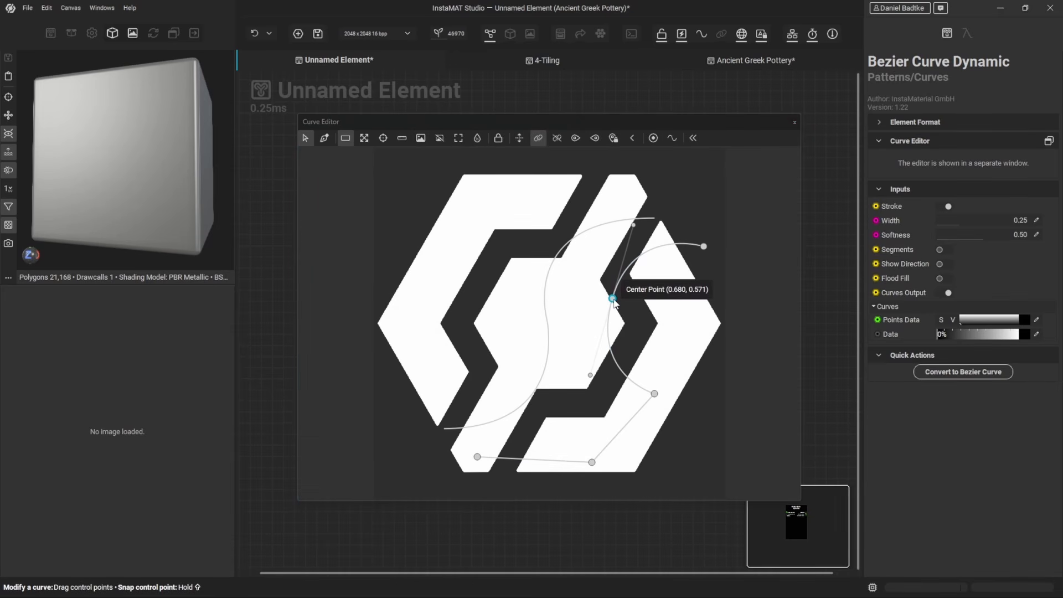
click(545, 317)
key(ctrl+s)
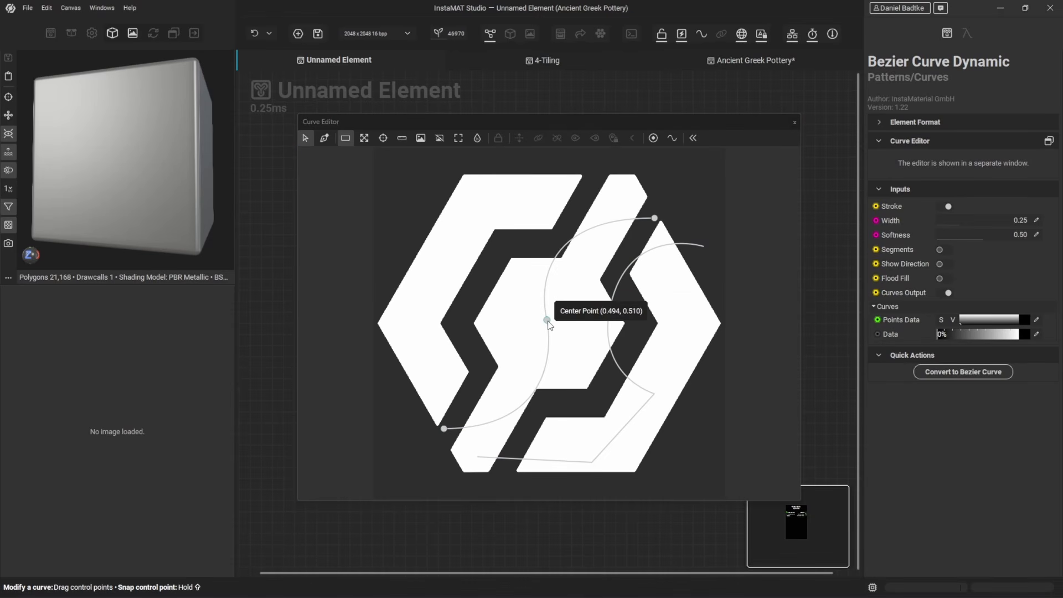
Set the background image's opacity to 25.
click(477, 138)
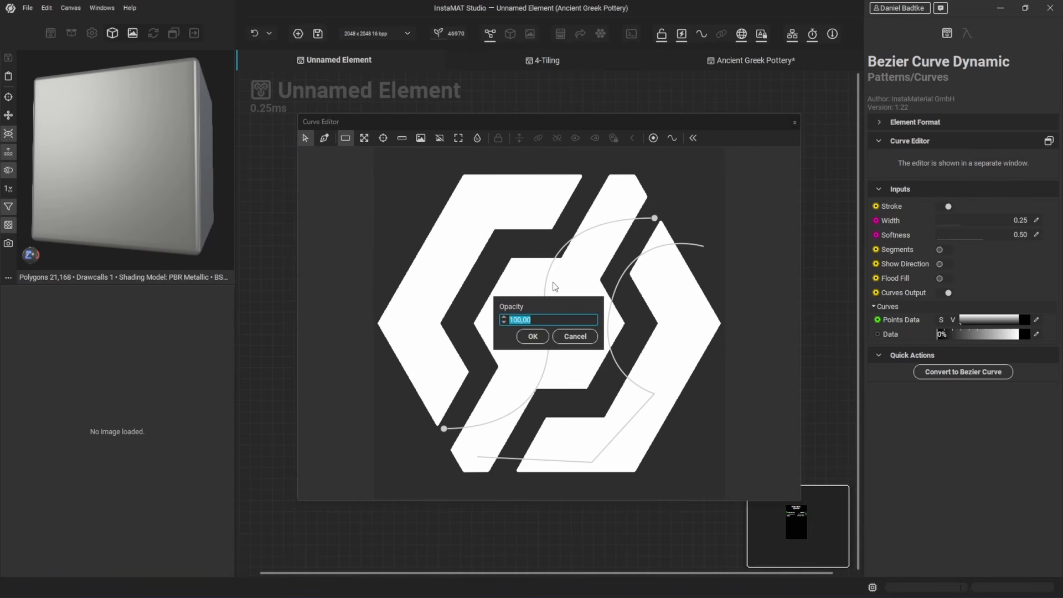
text(25)
key(Return)
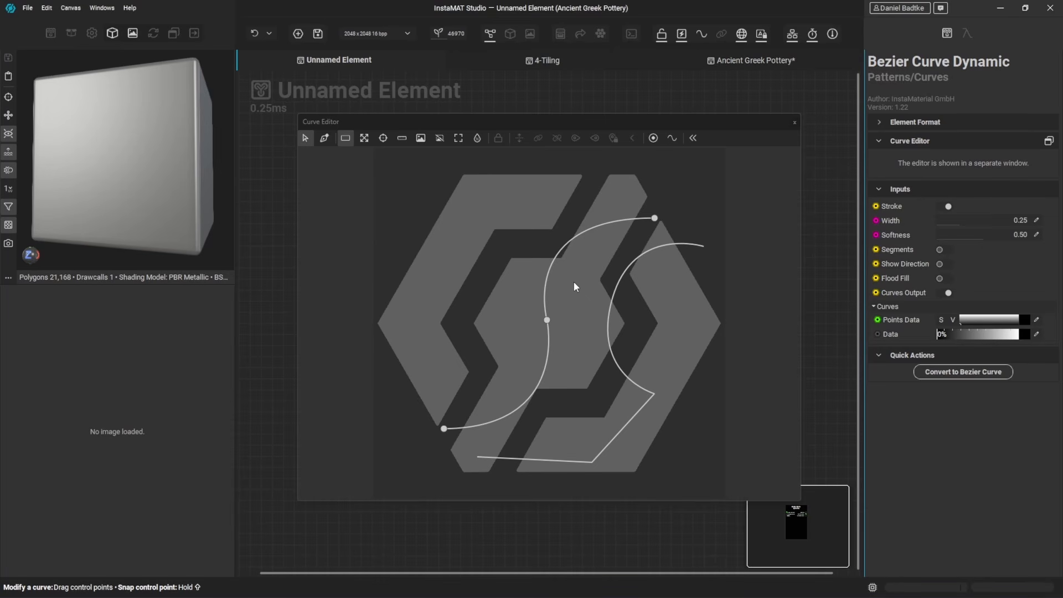
Set the curve editor's control point color to red and its curve line color to blue.
click(657, 137)
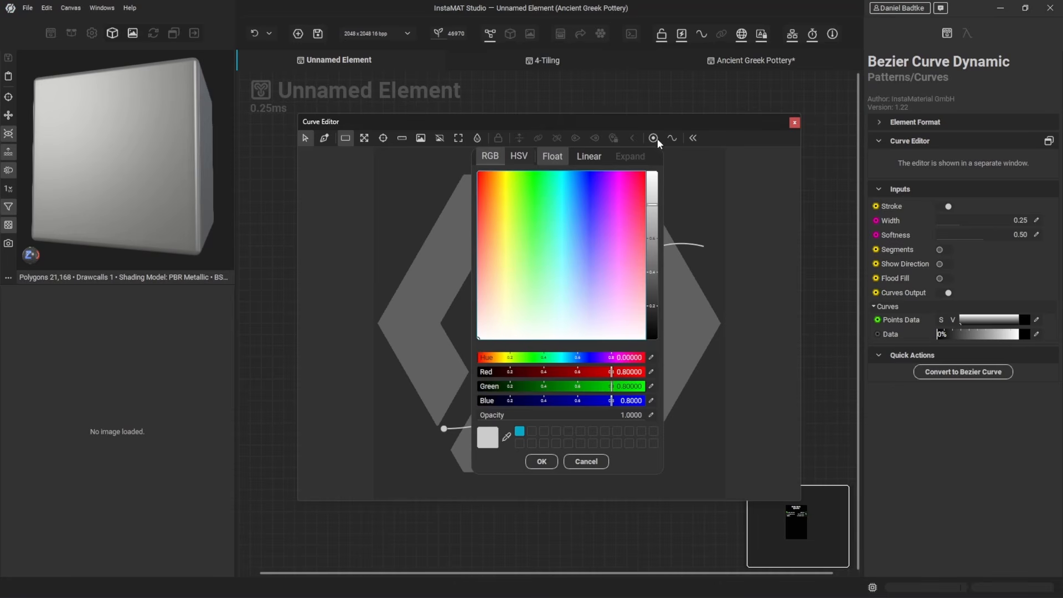
drag(598, 196, 656, 160)
click(545, 461)
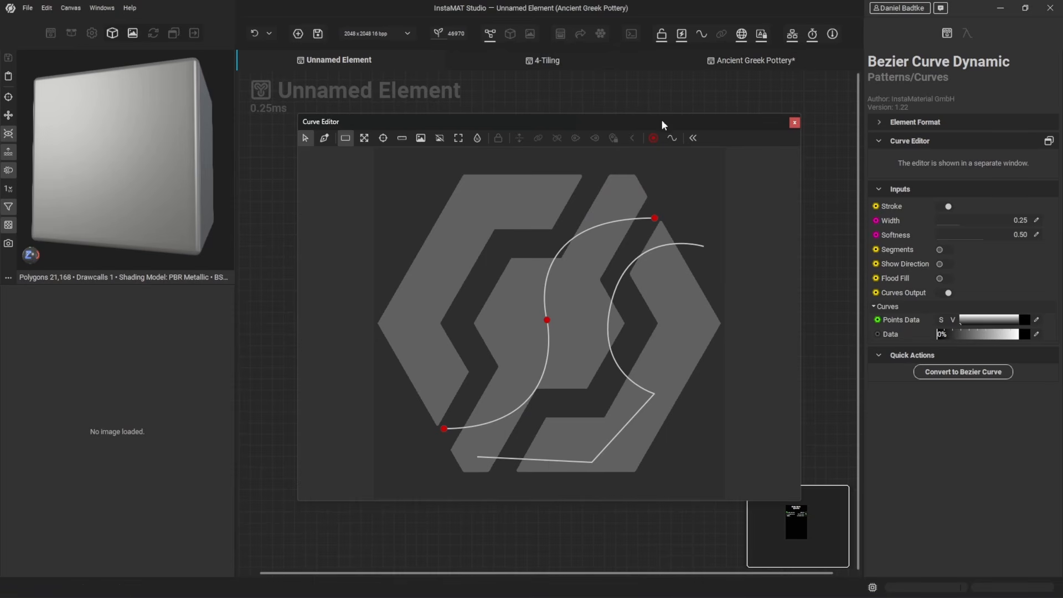
click(673, 138)
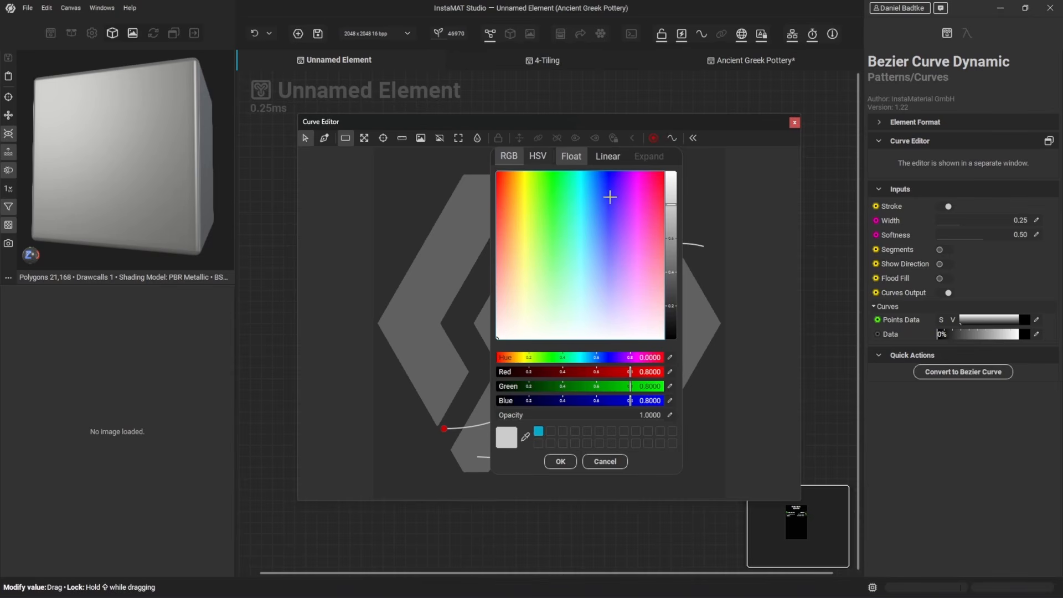
drag(612, 197, 610, 161)
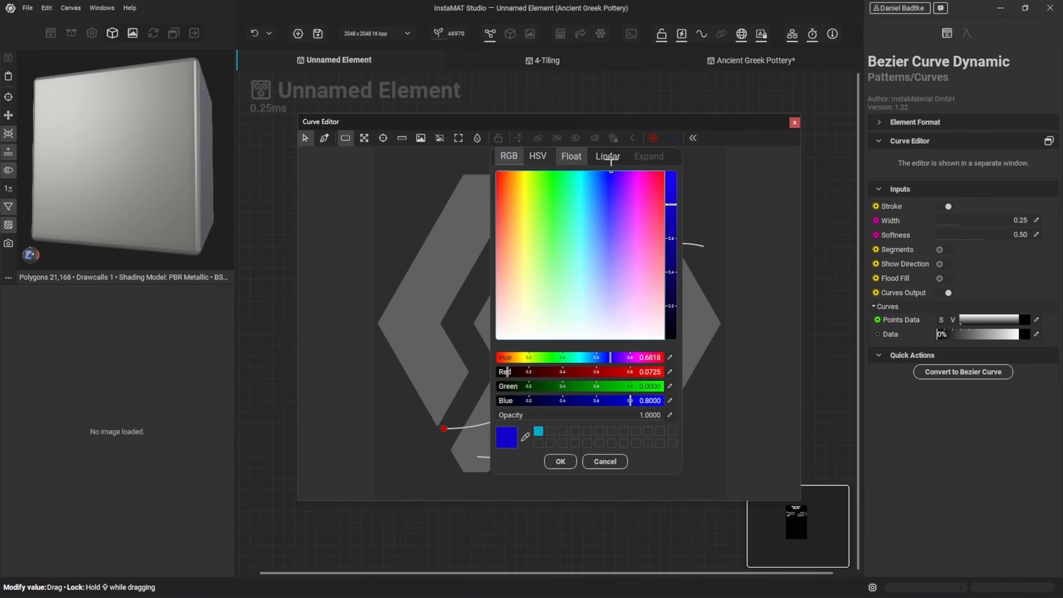
click(561, 462)
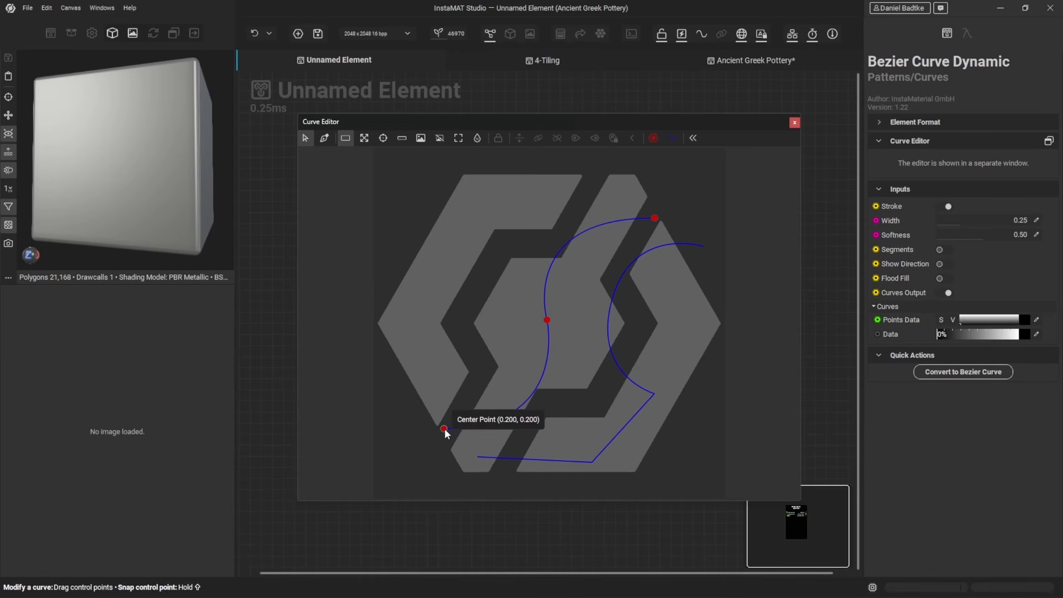
Place the S-curve's lower and middle points on the logo's two lower-left corners and disable both controls on the lower point.
drag(444, 429, 438, 425)
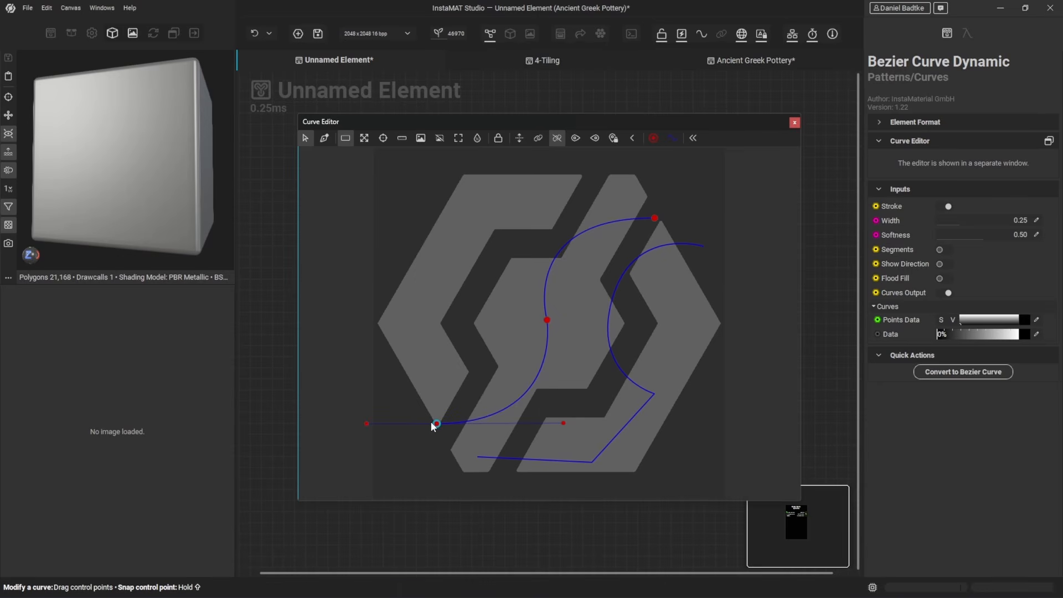
drag(547, 320, 377, 324)
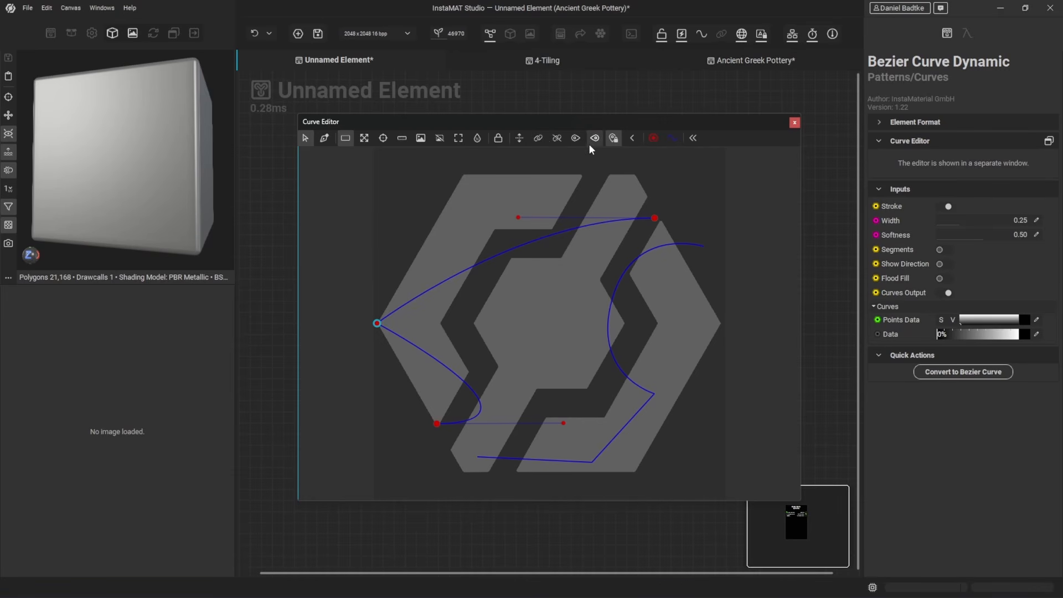
click(436, 424)
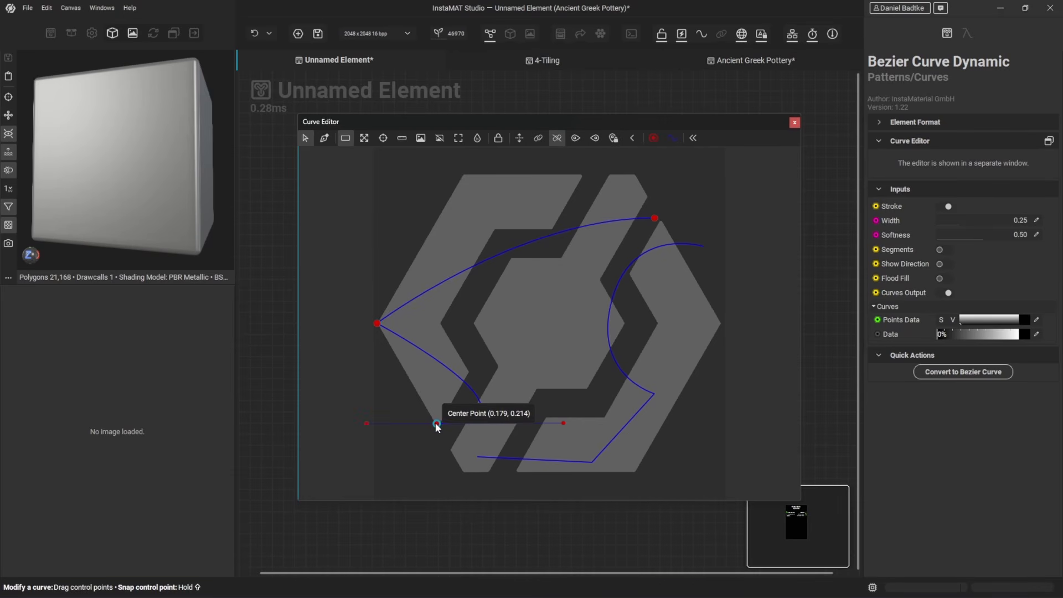
click(615, 139)
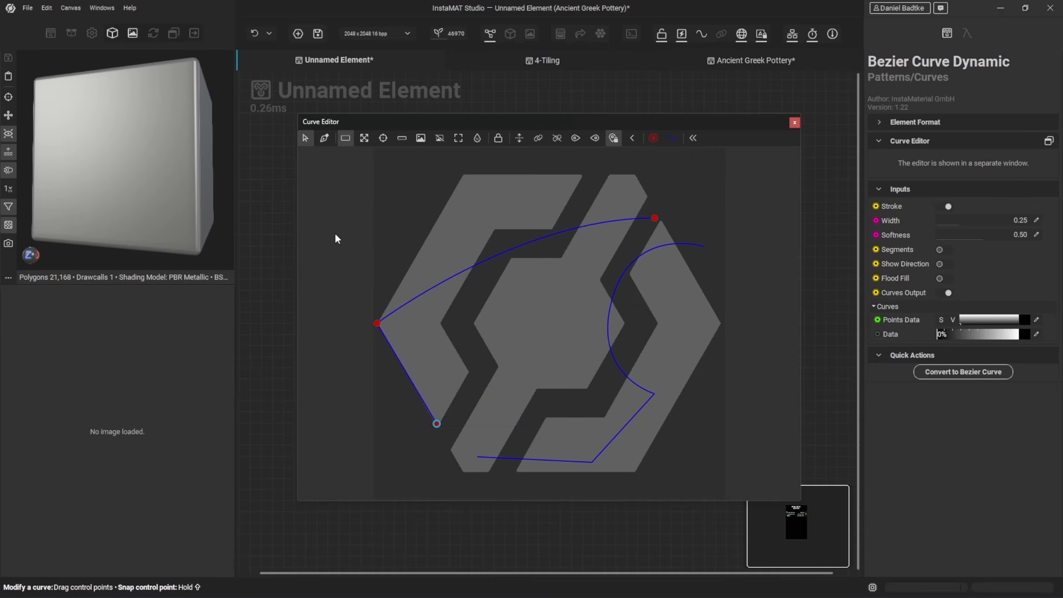
Add a curve point at the logo's upper-left corner, move the end point to the left piece's upper-right corner and disable both controls on each.
click(519, 249)
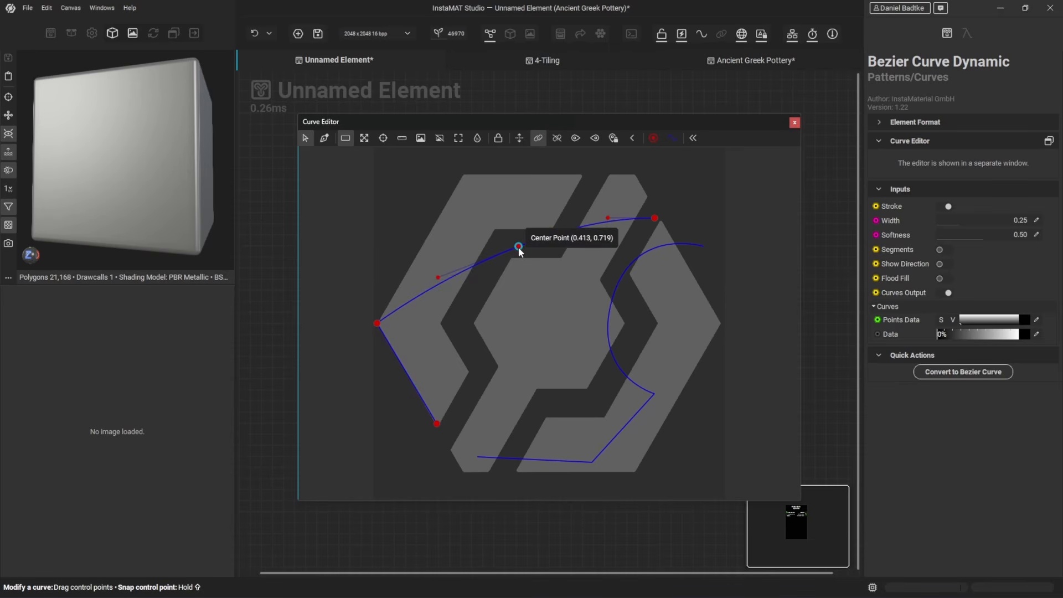
drag(519, 248, 464, 175)
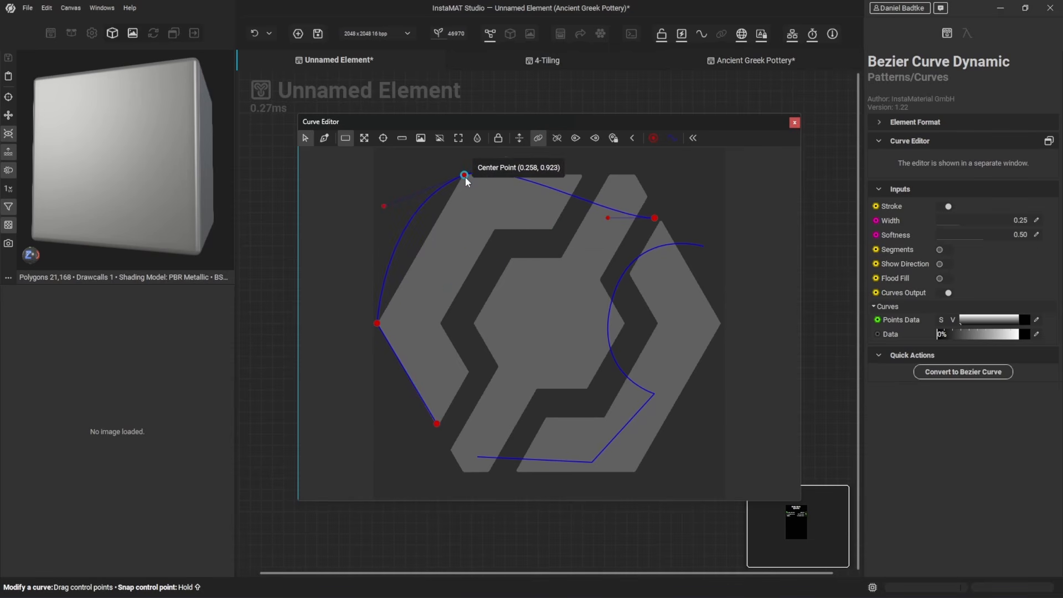
click(614, 137)
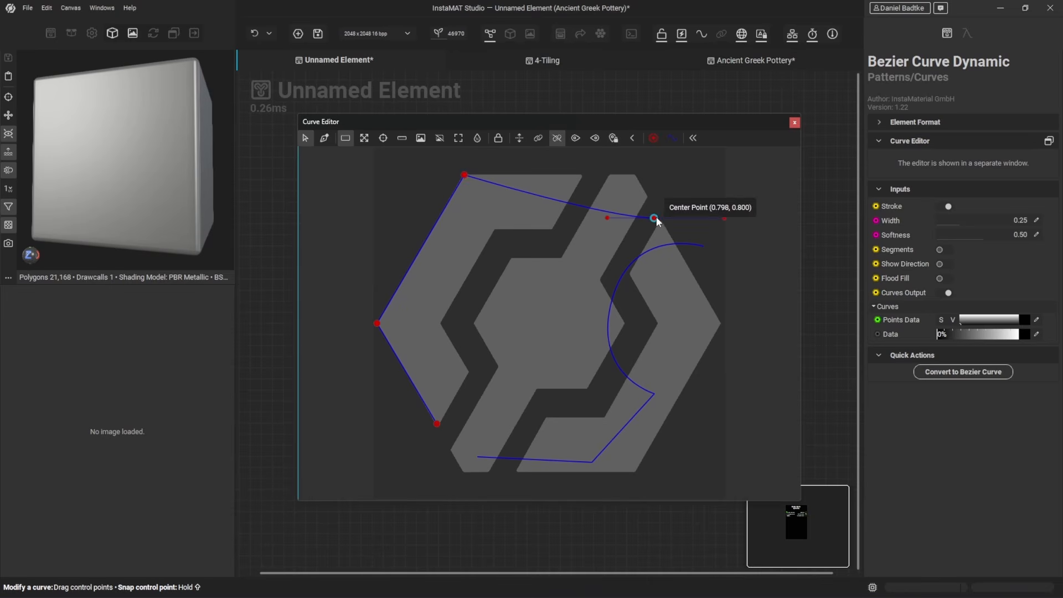
drag(656, 217, 582, 176)
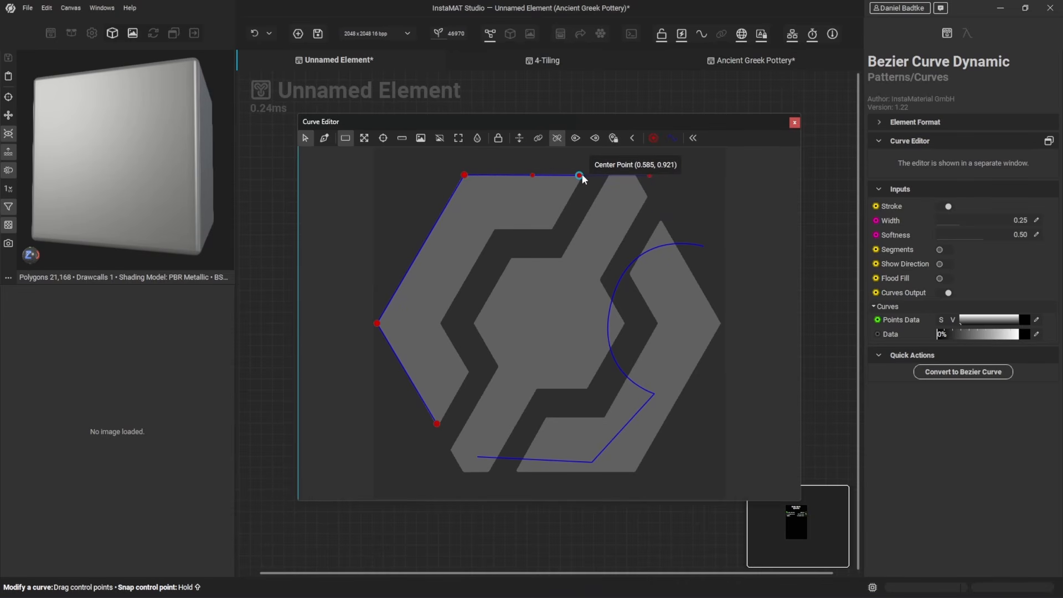
click(614, 138)
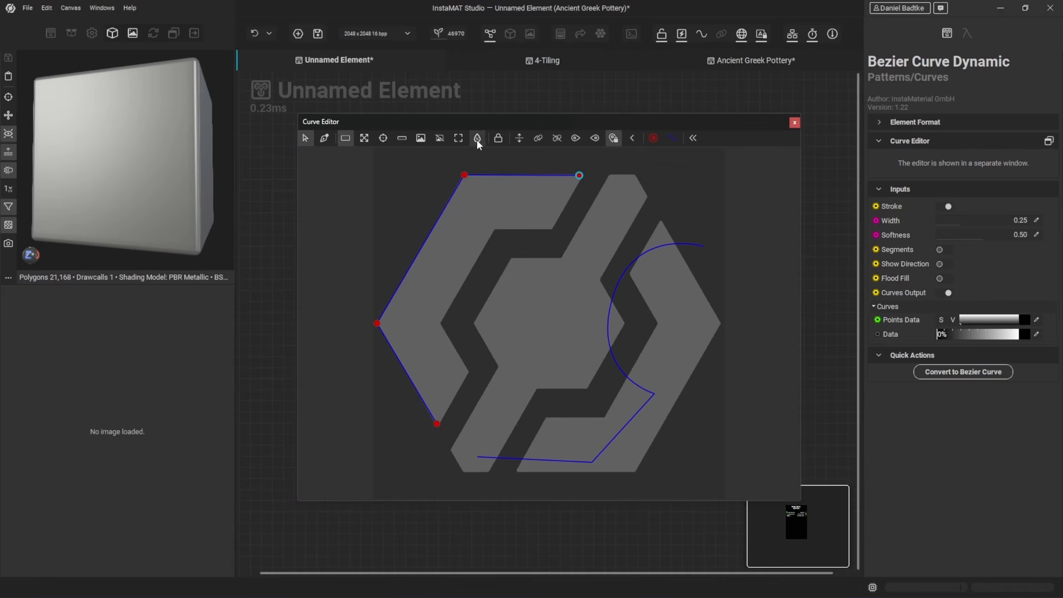
Extend the left curve with the Pen tool along the left piece's four inner corners and close it on the starting point.
click(325, 140)
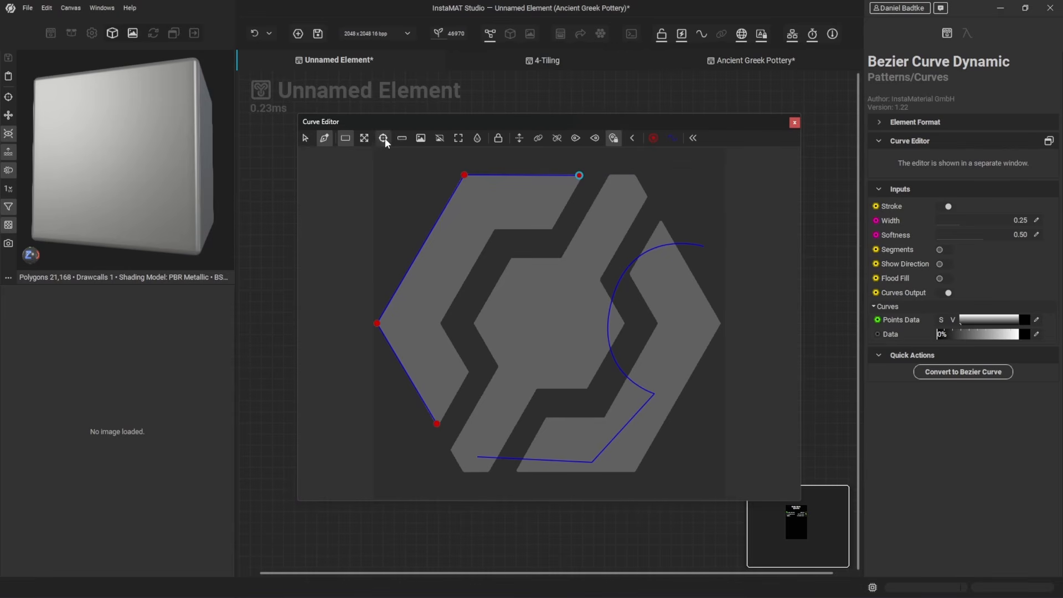
click(552, 228)
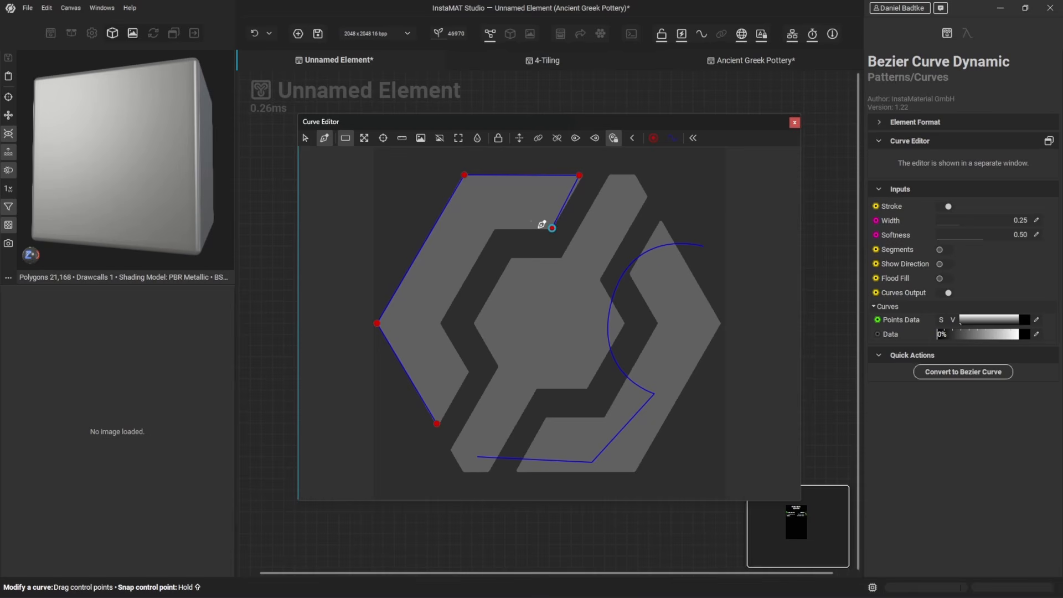
click(494, 230)
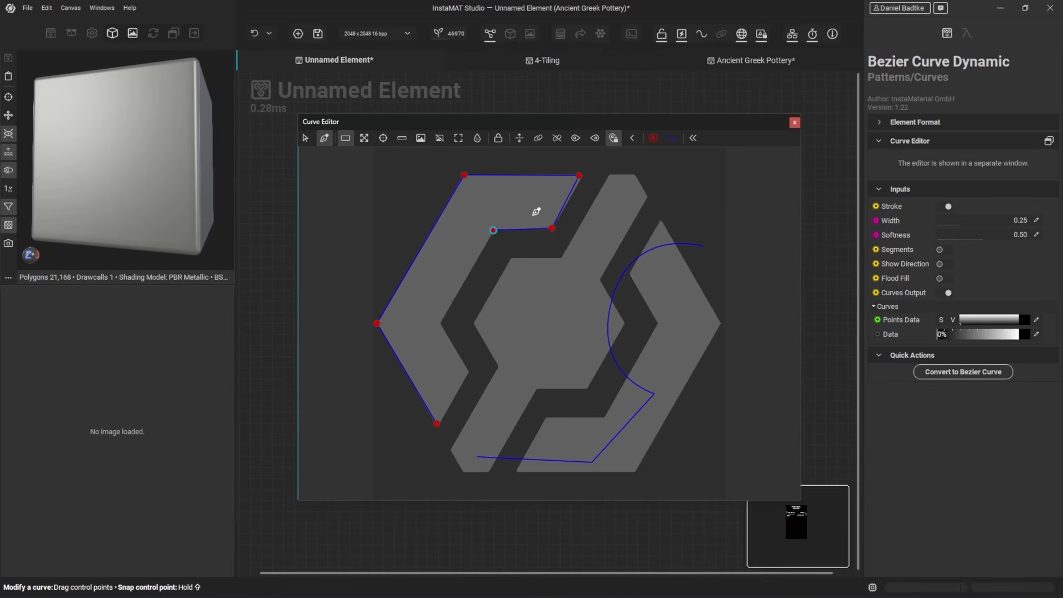
click(441, 323)
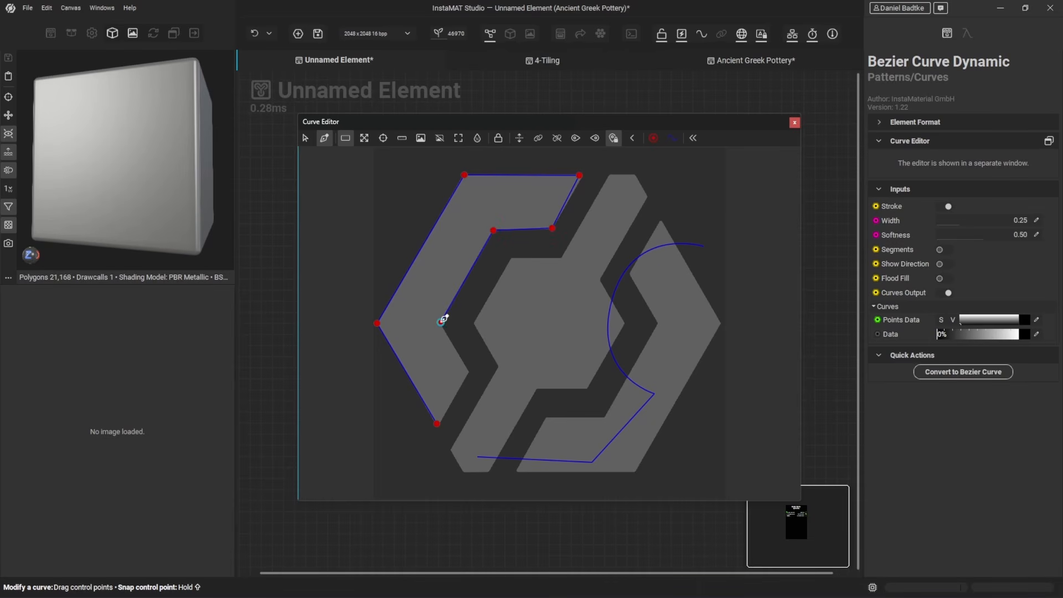
click(468, 371)
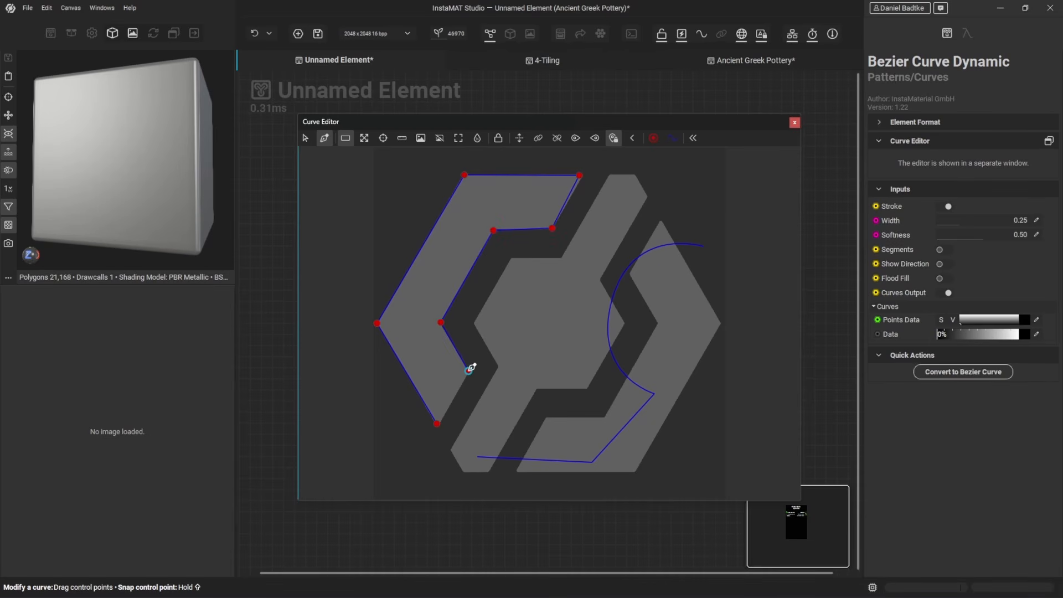
click(438, 422)
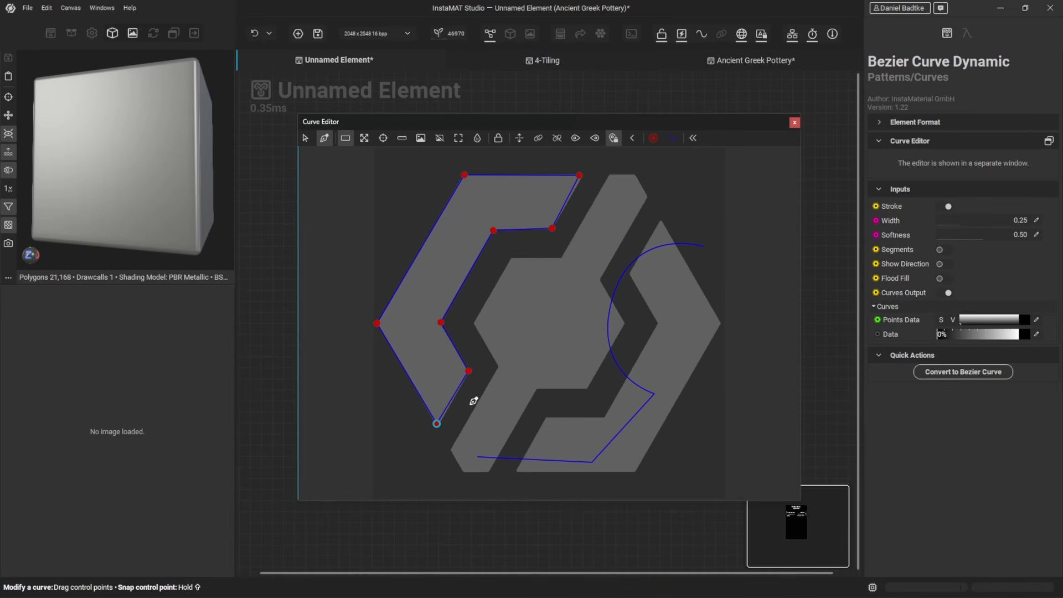
Fine-tune the left outline's upper-right, inner and lowest points so they sit exactly on the logo's corners.
click(305, 139)
drag(580, 176, 582, 177)
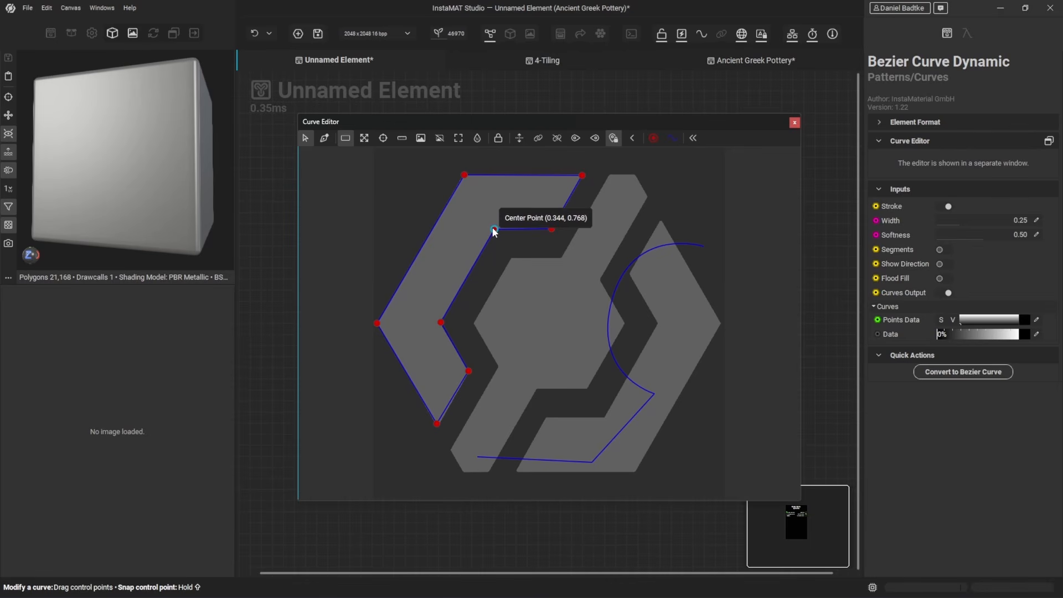
drag(436, 423, 437, 425)
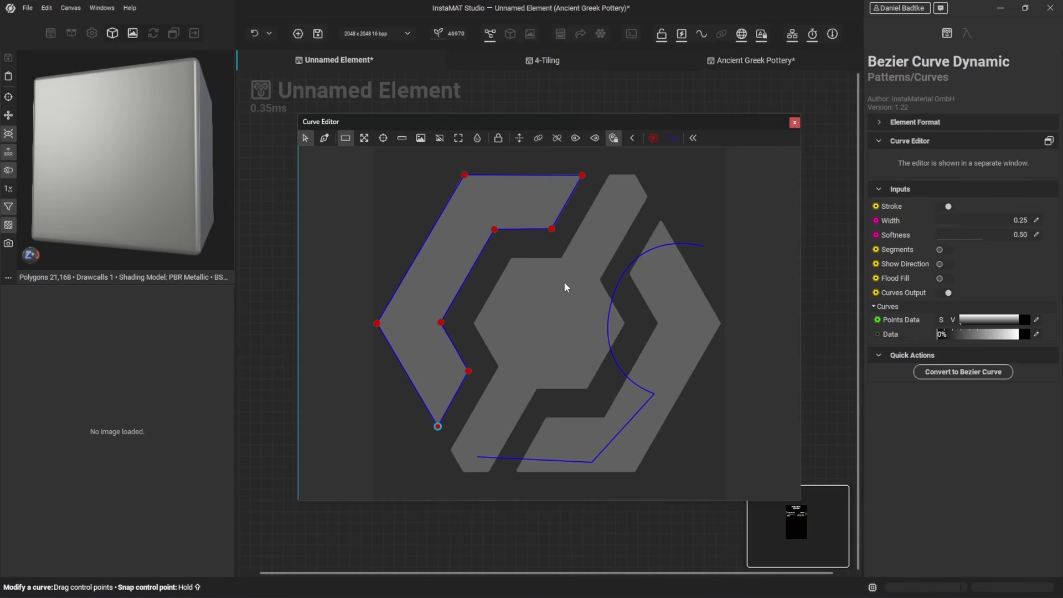
Place the second curve's first two points on the central piece's top-left and upper inner corners, disabling both controls on each.
click(645, 252)
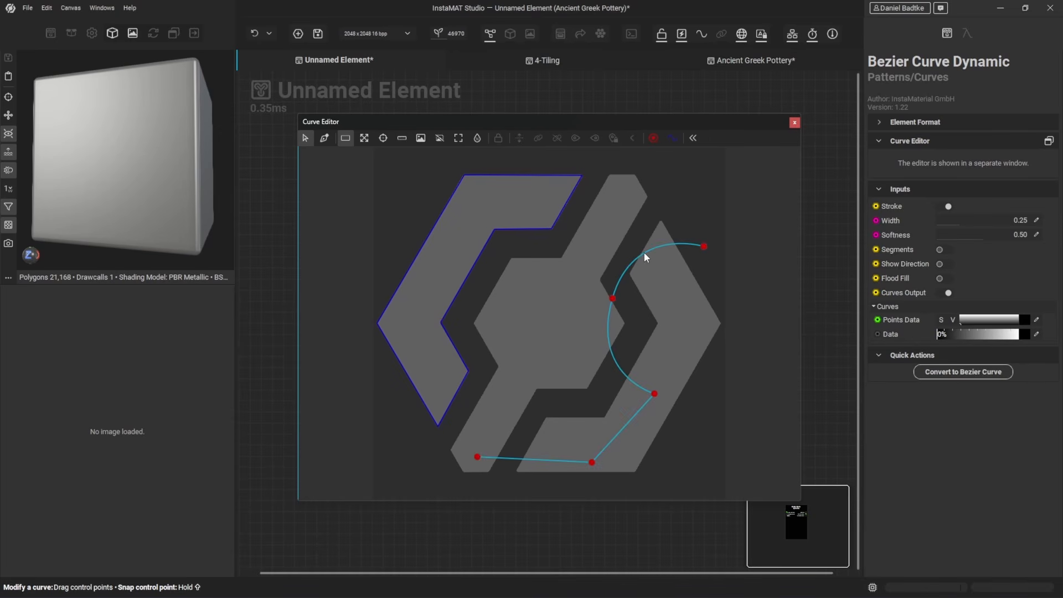
drag(703, 248, 610, 175)
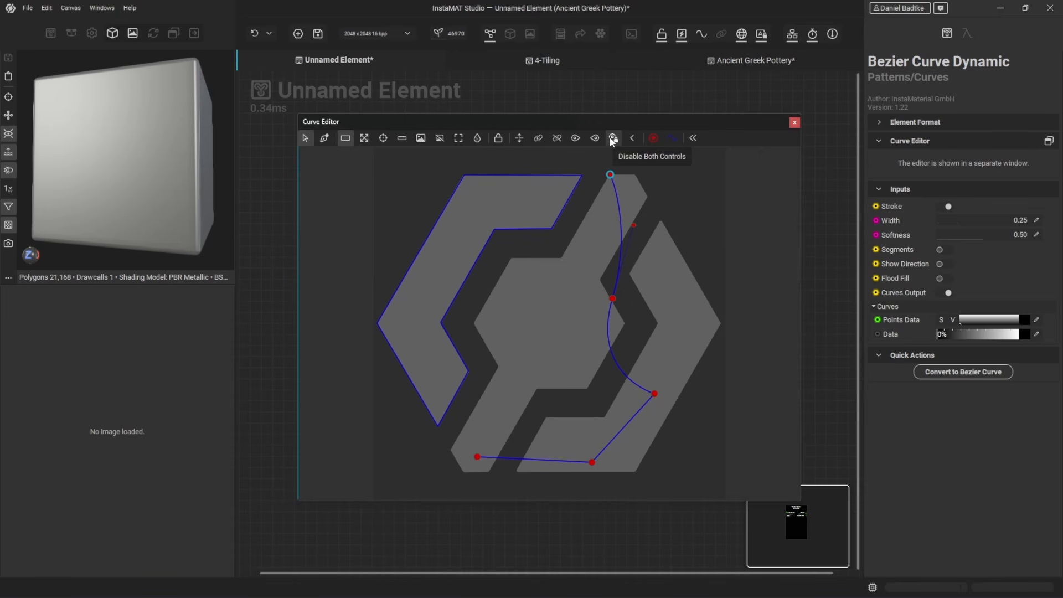
click(612, 298)
drag(612, 302, 562, 254)
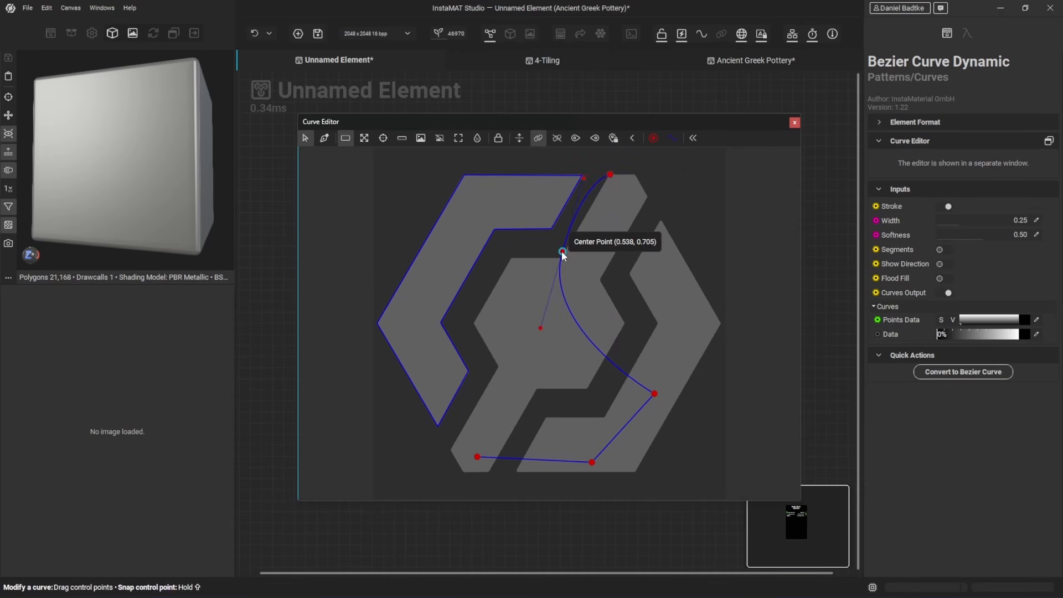
click(613, 138)
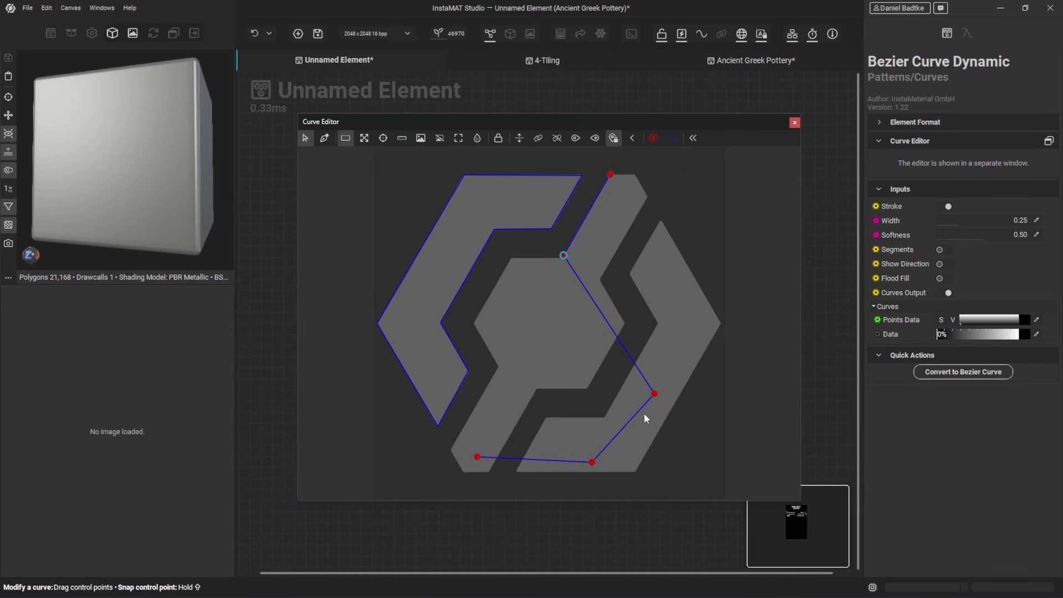
Move the second curve's remaining three points onto the central hexagon's left-side corners and level its upper inner corner point.
drag(655, 395, 511, 258)
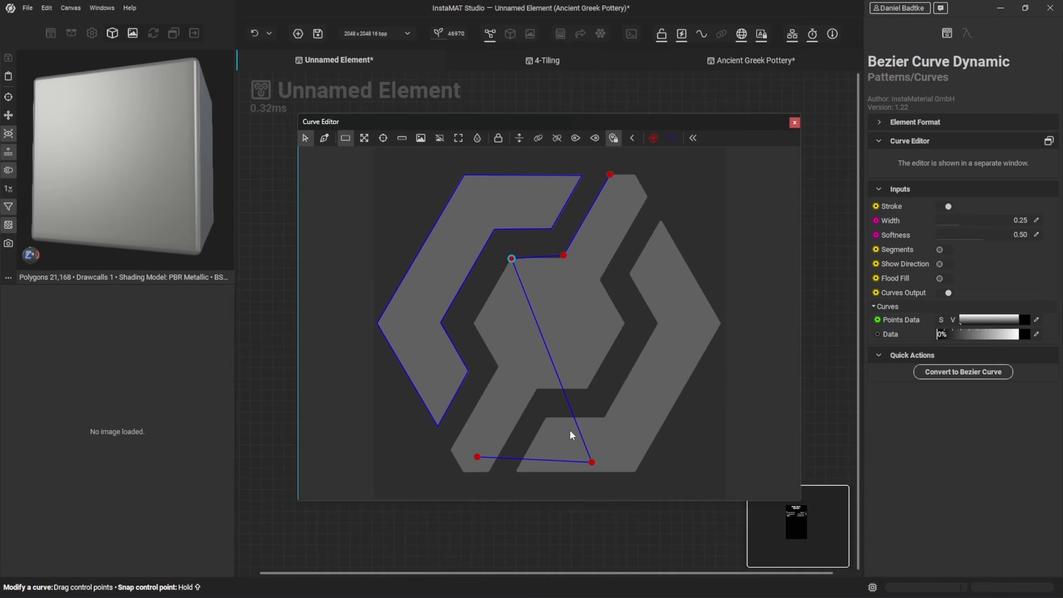
drag(592, 462, 479, 326)
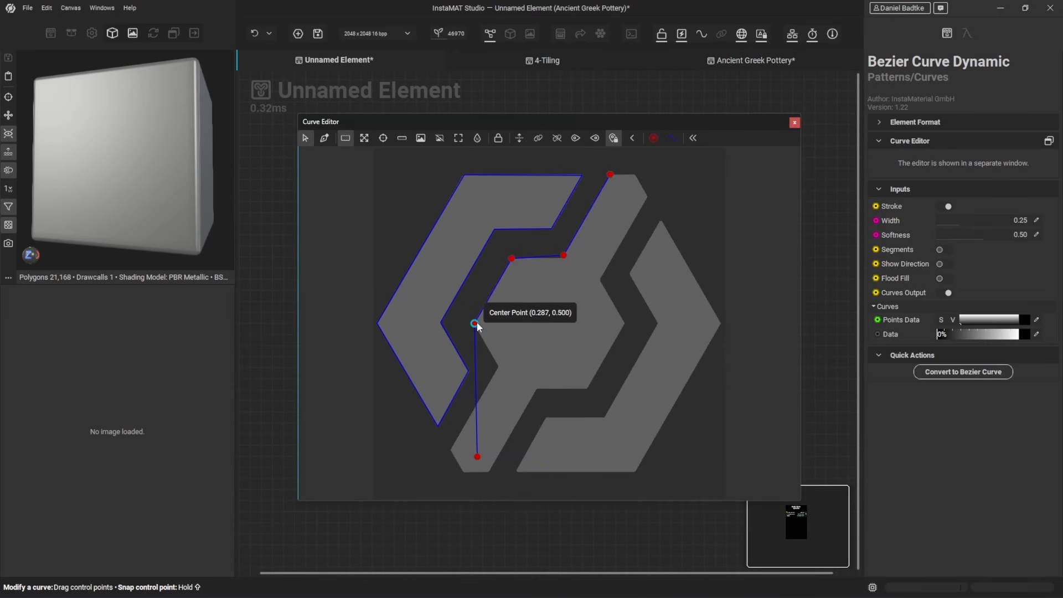
drag(477, 457, 498, 365)
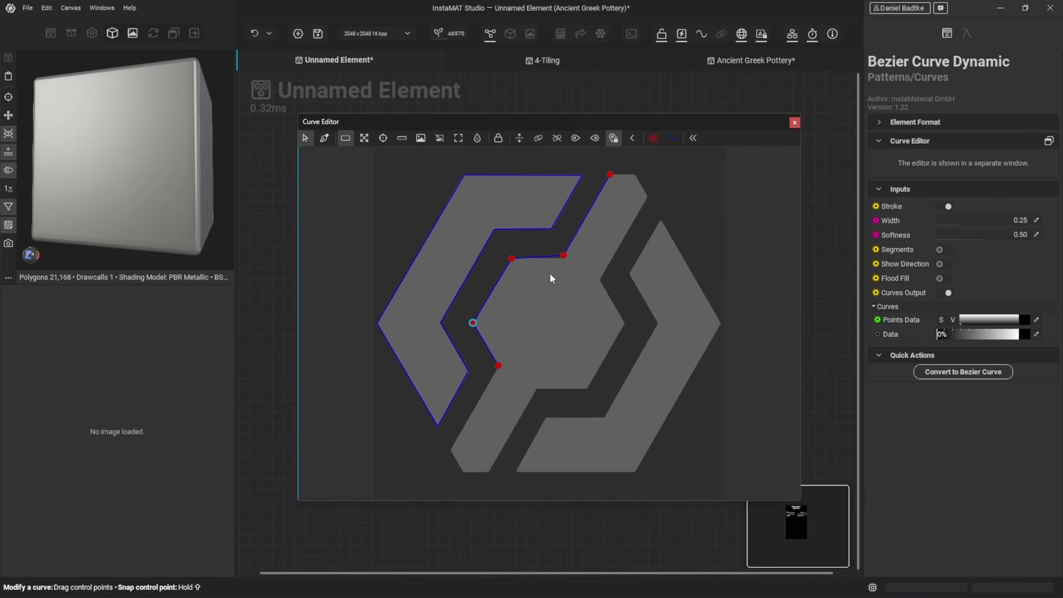
drag(564, 252, 562, 260)
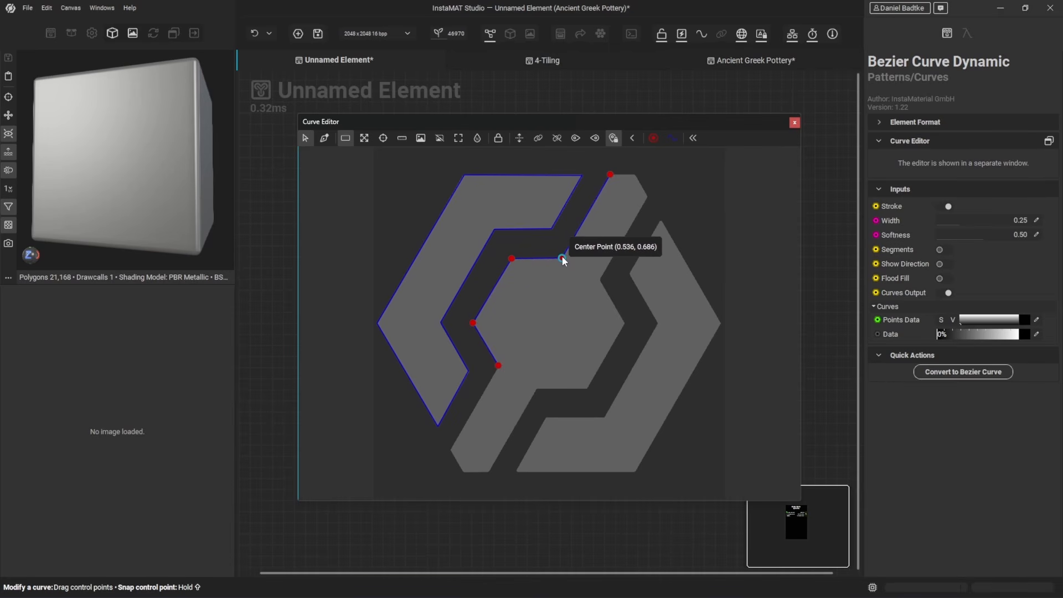
Continue the second curve with the Pen tool around the central piece's remaining corners and close it on its lower-left hexagon point.
click(325, 138)
click(635, 175)
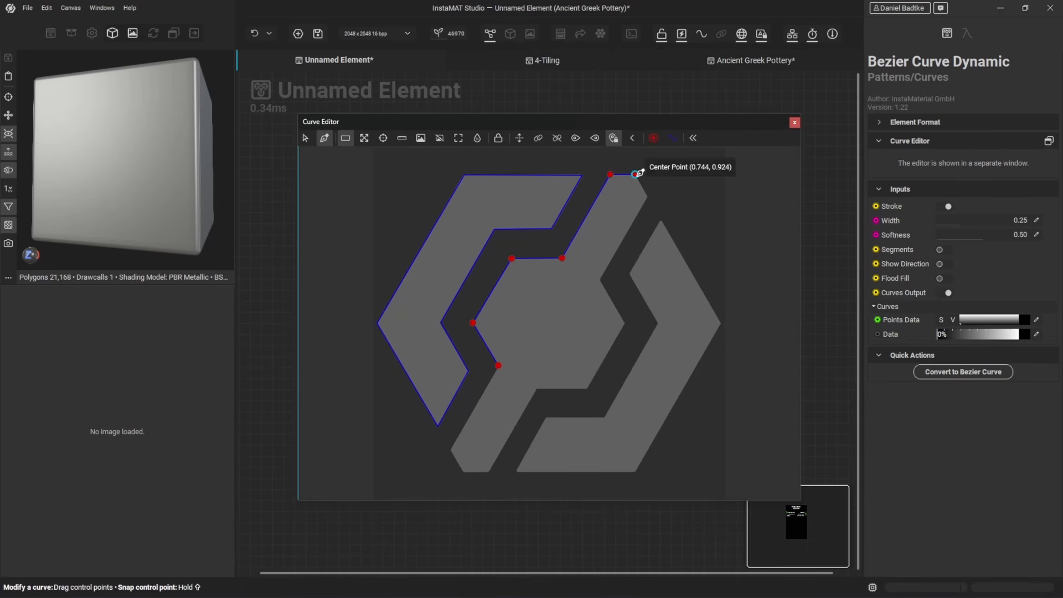
click(648, 198)
click(601, 279)
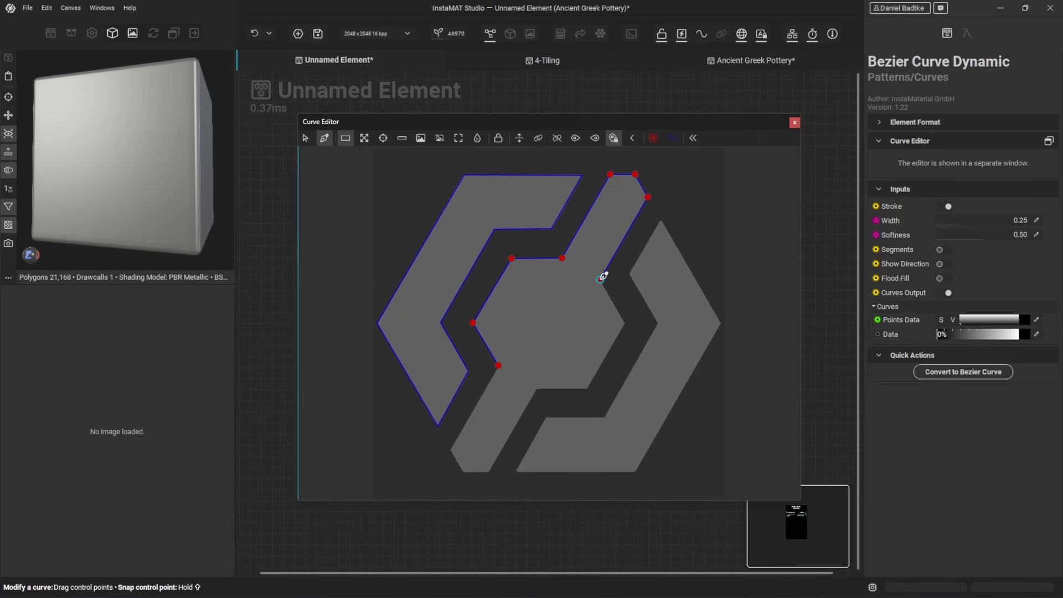
click(623, 325)
click(587, 387)
click(537, 387)
click(489, 469)
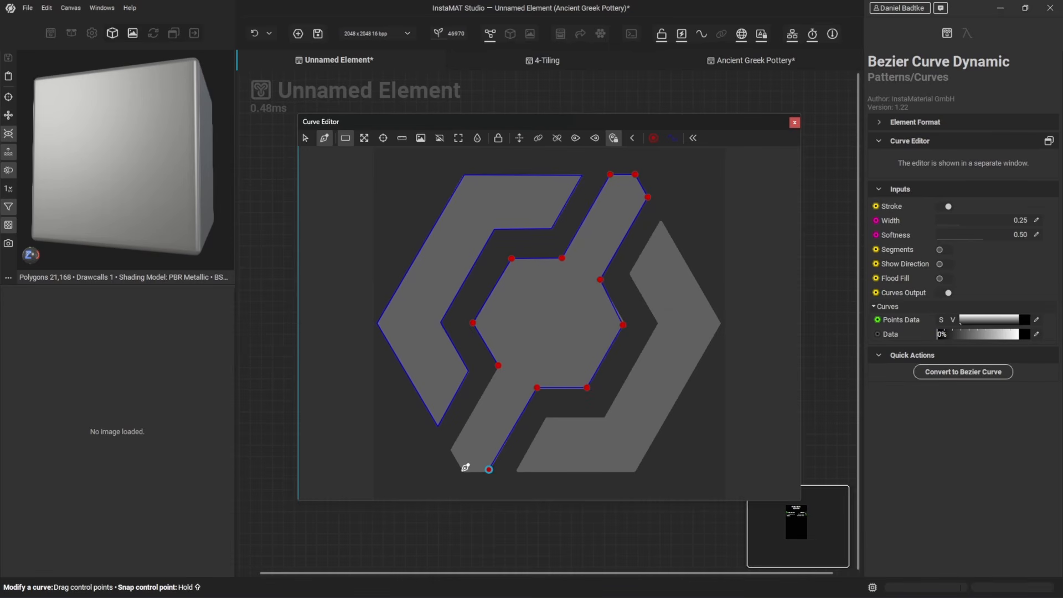
click(462, 471)
click(452, 450)
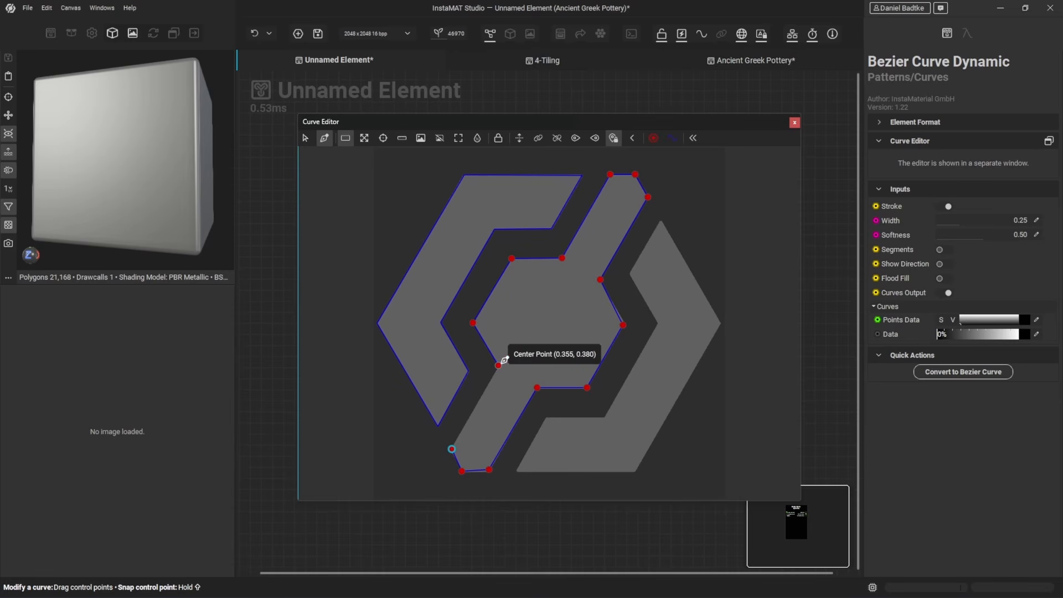
click(499, 365)
Fine-tune the central outline's right and lower points so they sit exactly on the logo's corners.
click(305, 139)
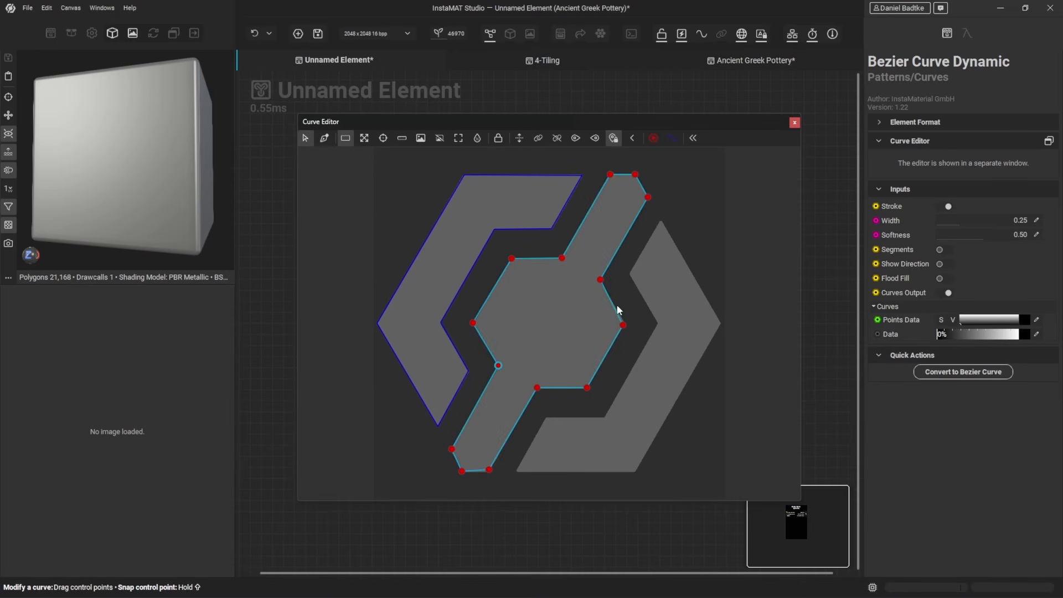
drag(623, 327, 625, 324)
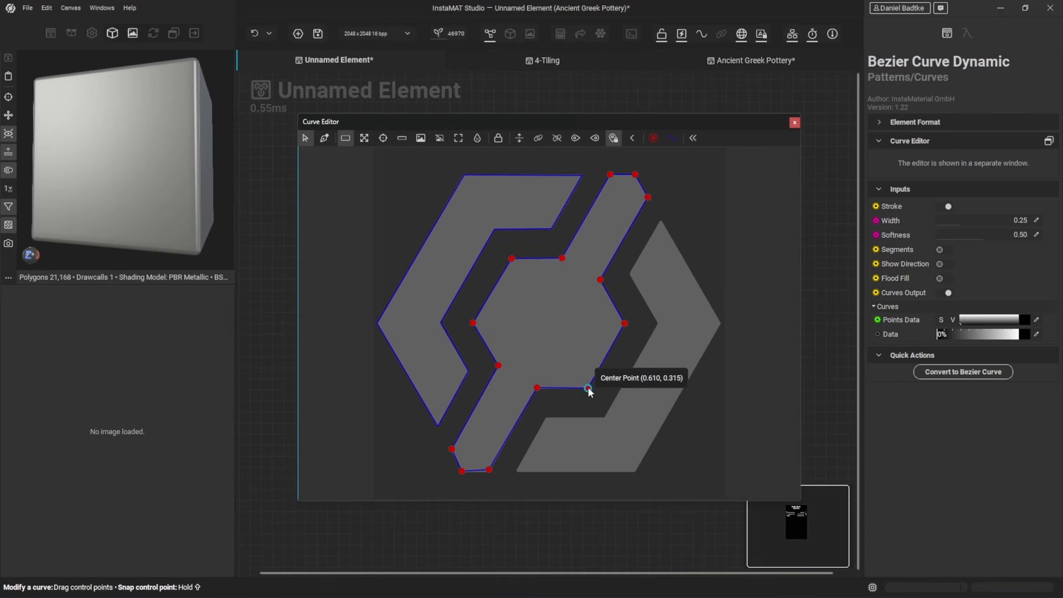
click(537, 388)
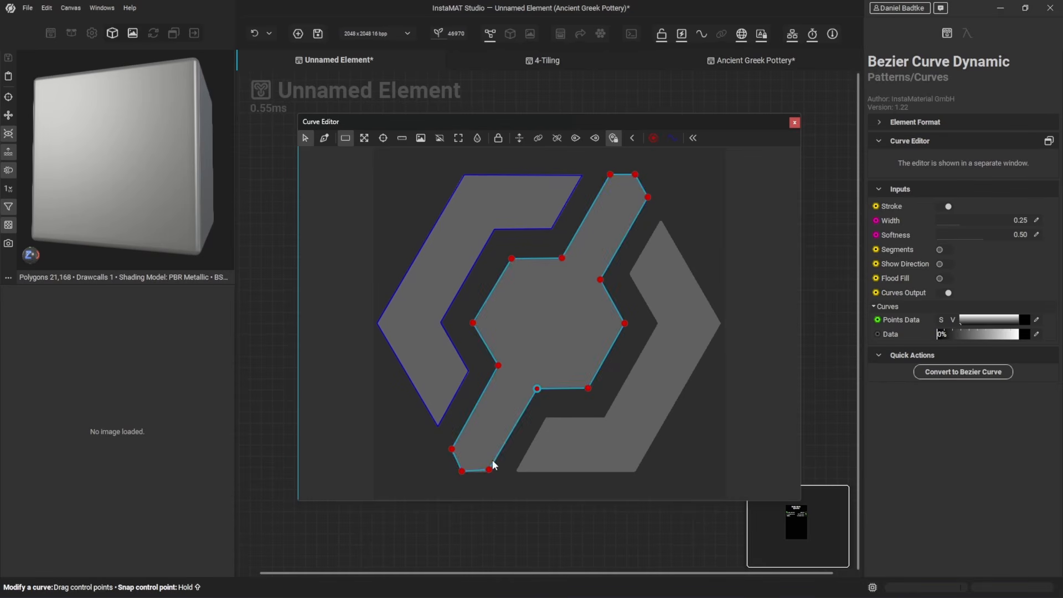
click(452, 451)
Trace the logo's right piece with a new closed Pen tool curve and nudge its top and rightmost points onto the corners.
click(325, 138)
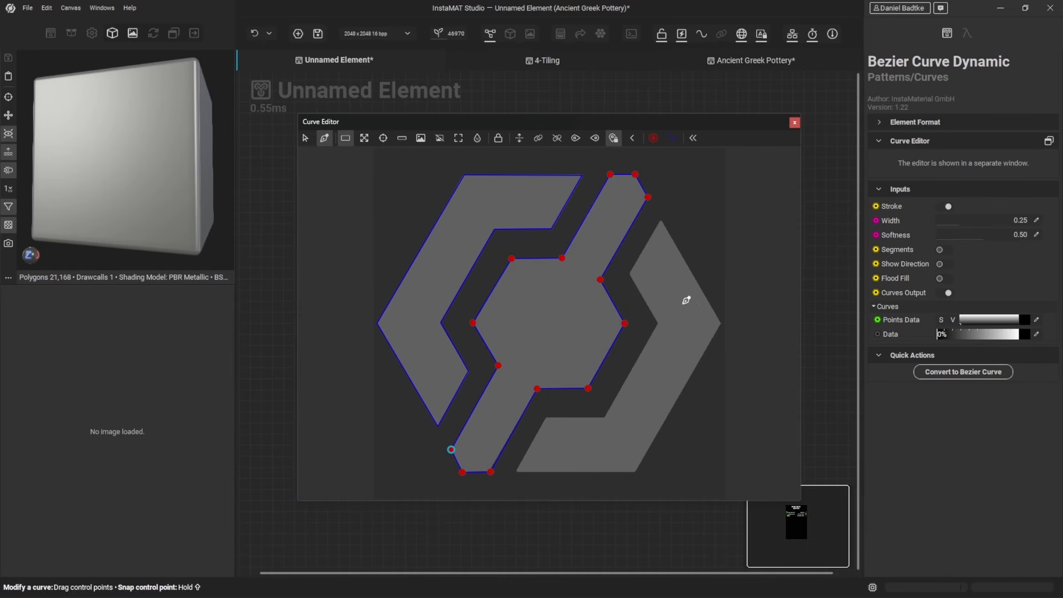
click(629, 273)
click(662, 219)
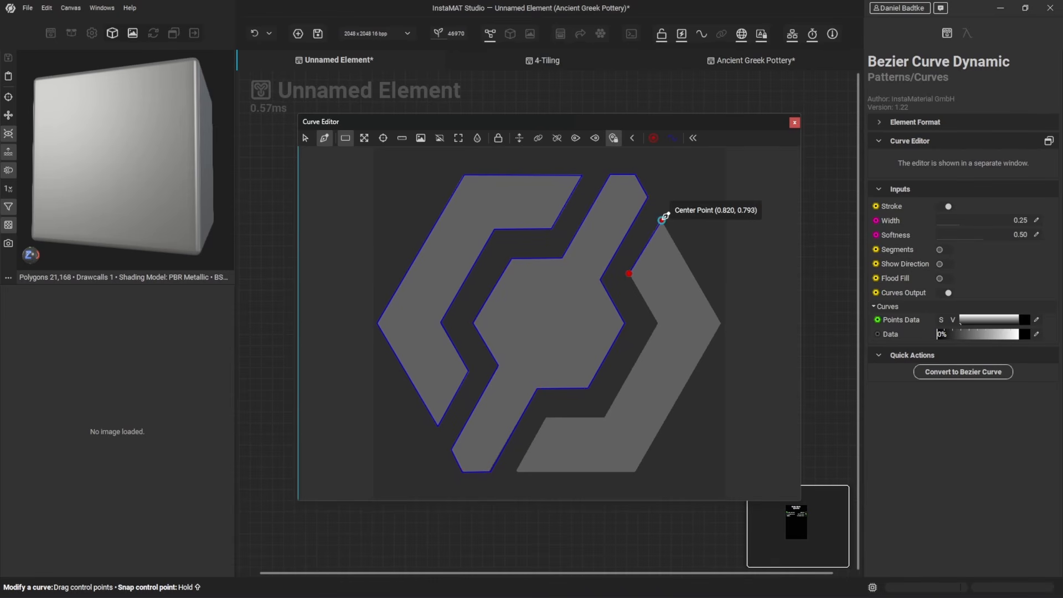
click(721, 322)
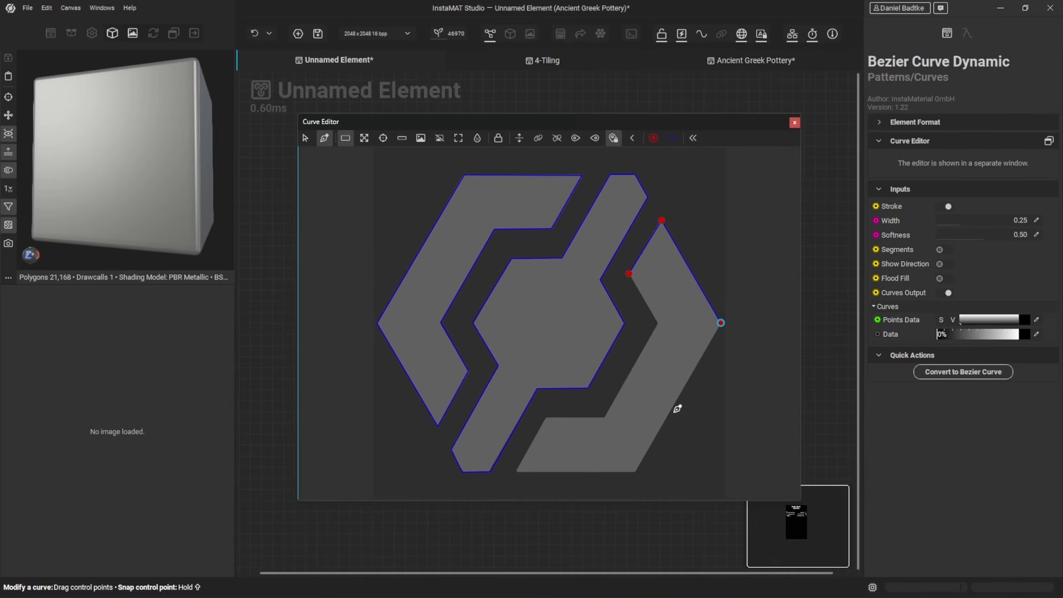
click(636, 471)
click(517, 470)
click(546, 417)
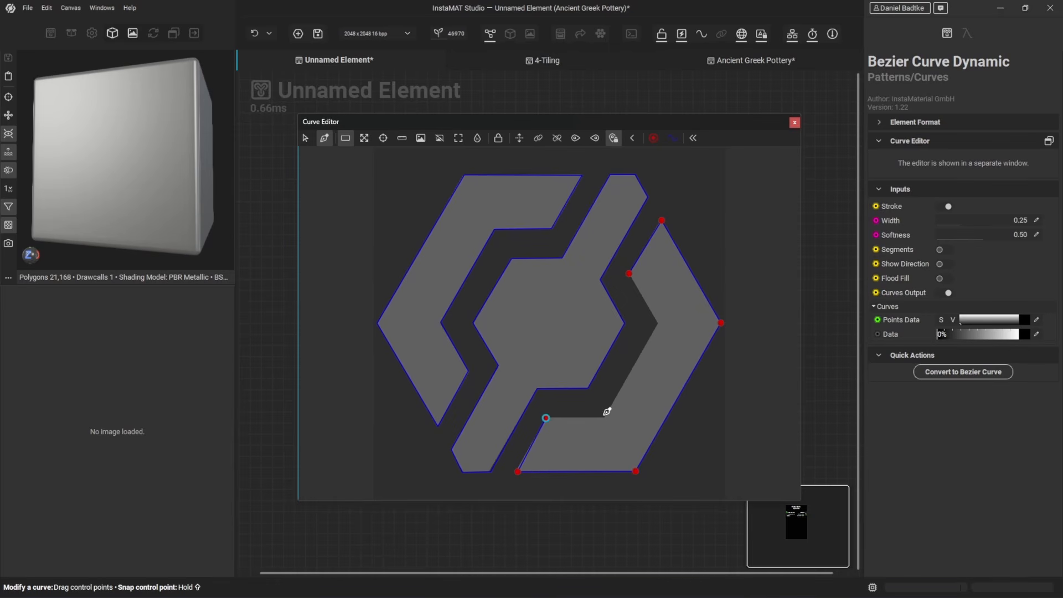
click(604, 416)
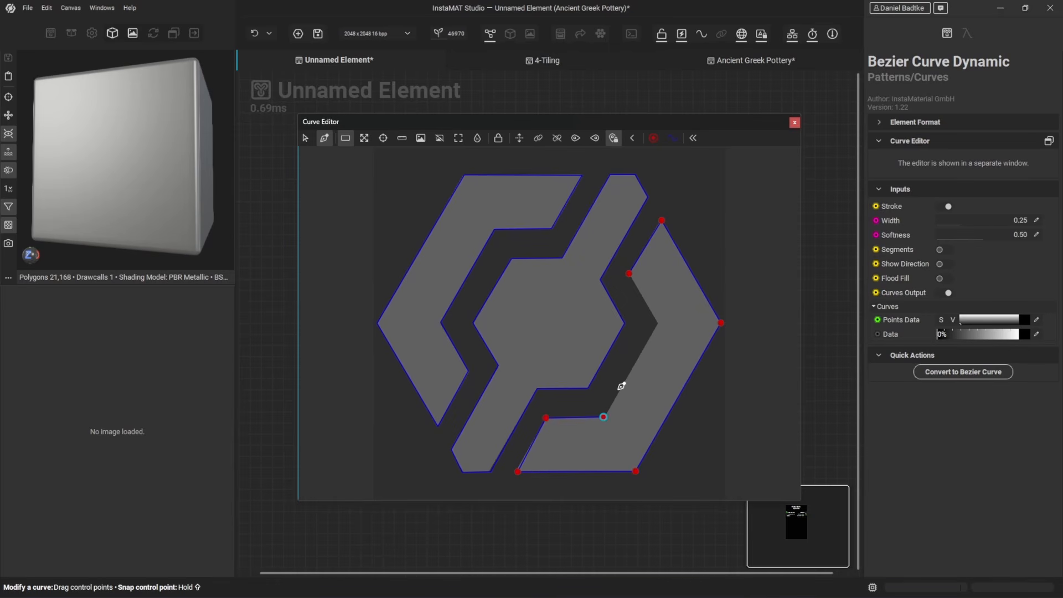
click(658, 322)
click(629, 273)
click(305, 138)
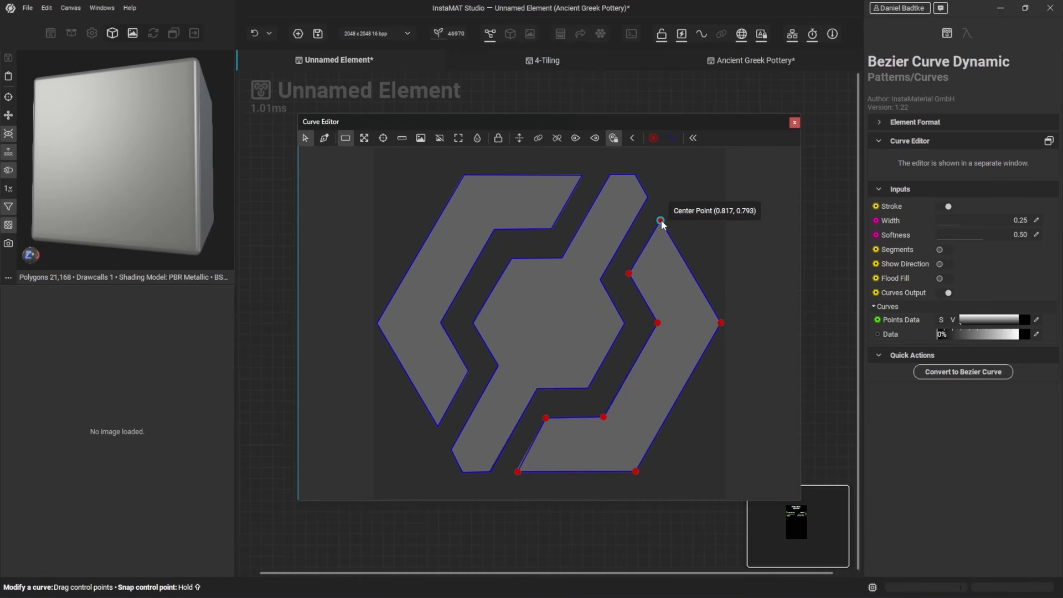
drag(721, 323, 721, 322)
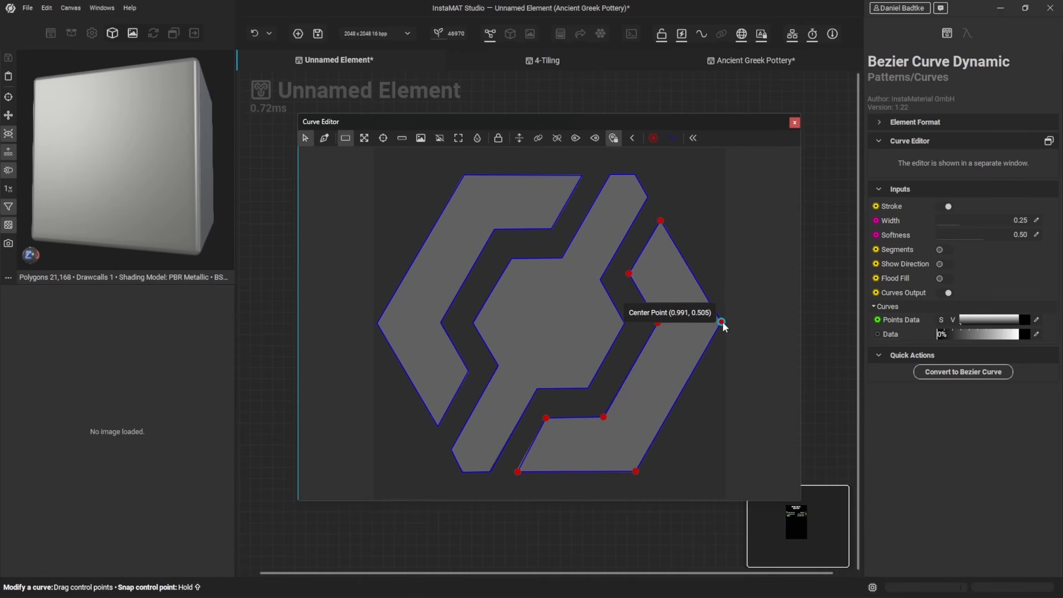
Nudge the right outline's two bottom points onto the logo's corners and close the separate curve editor.
click(637, 472)
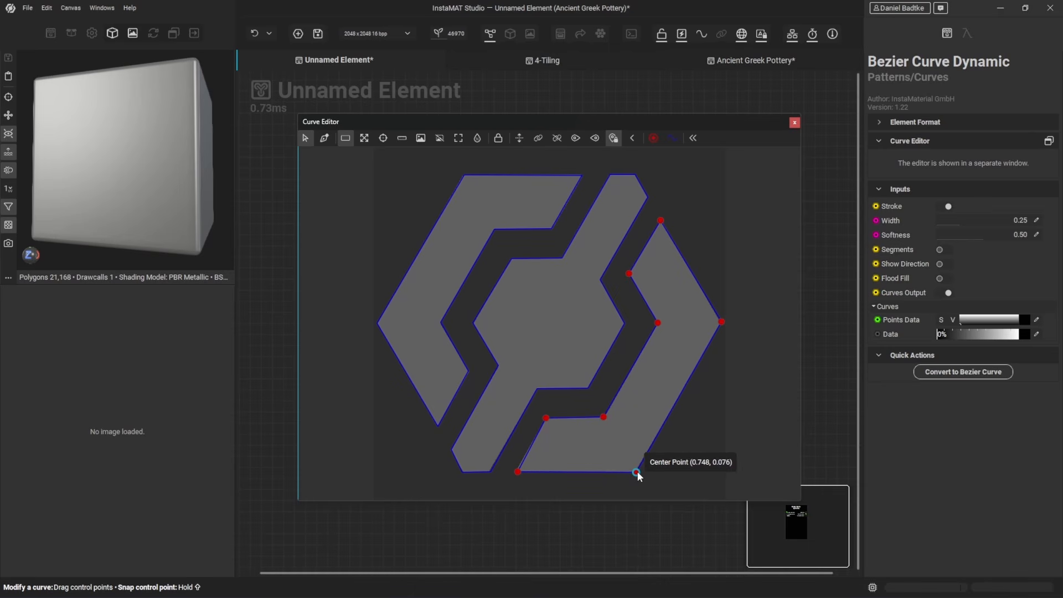
drag(518, 472, 513, 474)
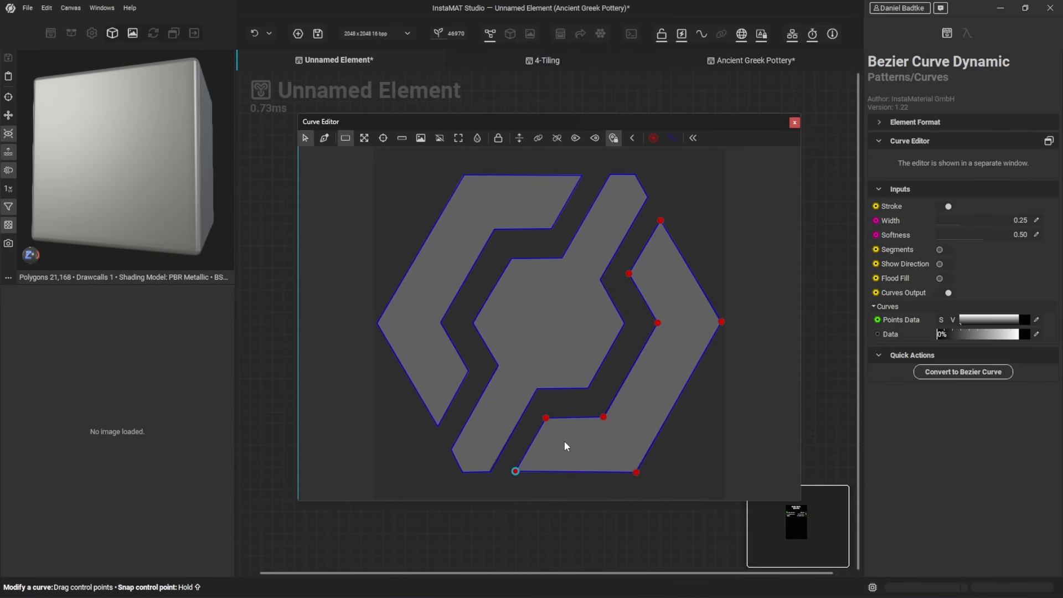
click(795, 123)
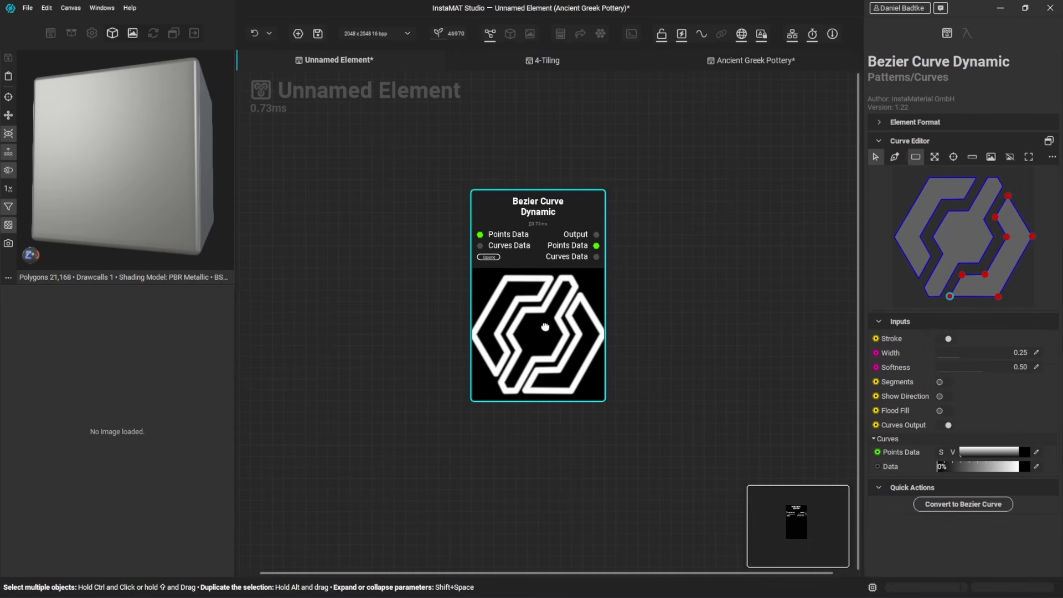
Preview the Bezier Curve Dynamic node in the image viewer and make its shapes solid with Stroke off and Softness 0.00.
drag(545, 327, 169, 453)
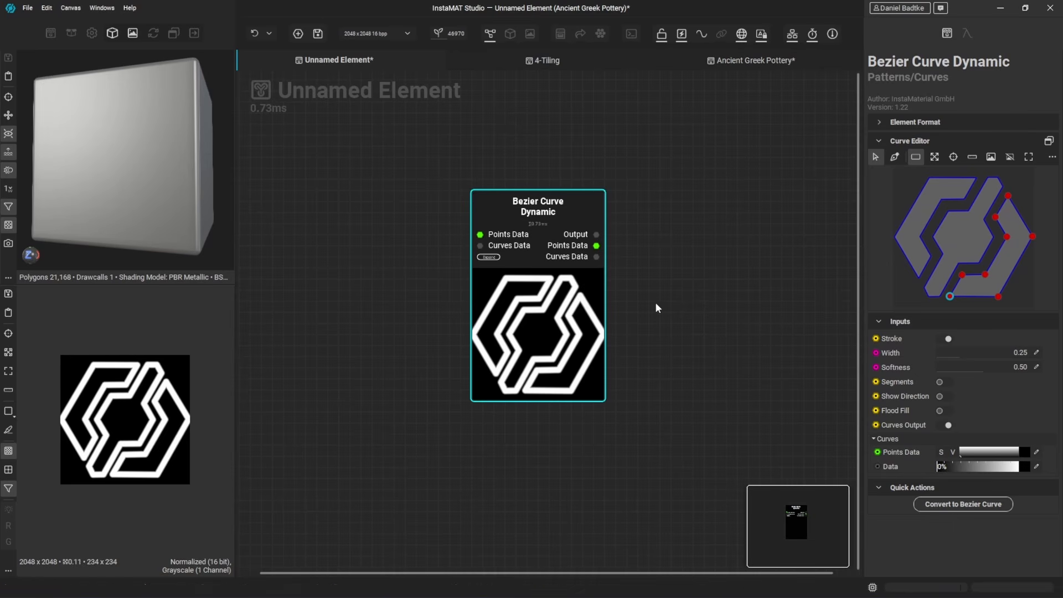
click(949, 339)
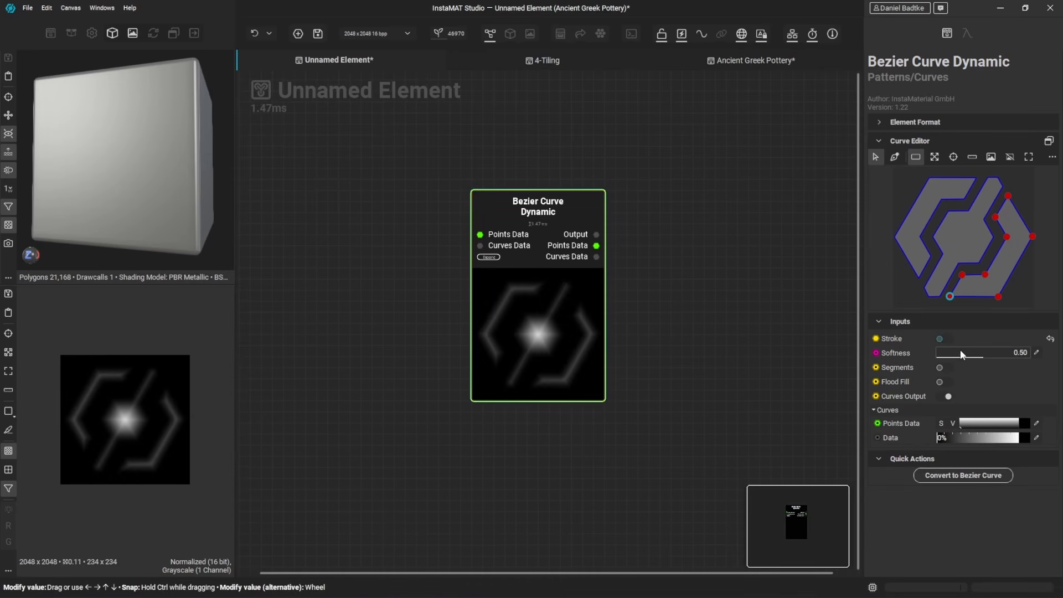
drag(976, 354, 857, 359)
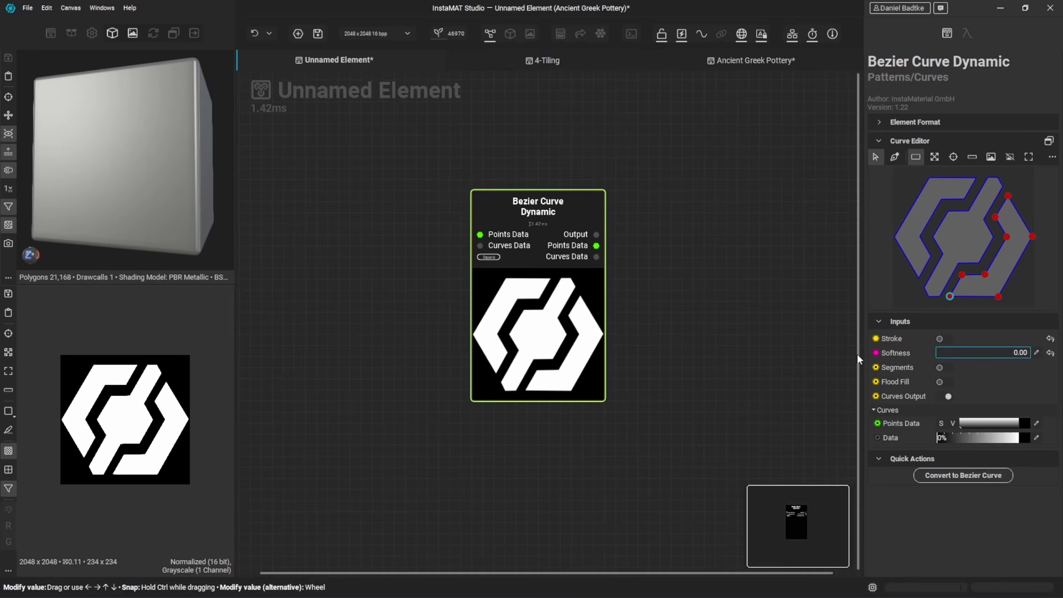
Preview the curve node's Points Data output and its main output, and examine the filled logo up close.
double_click(552, 318)
double_click(568, 323)
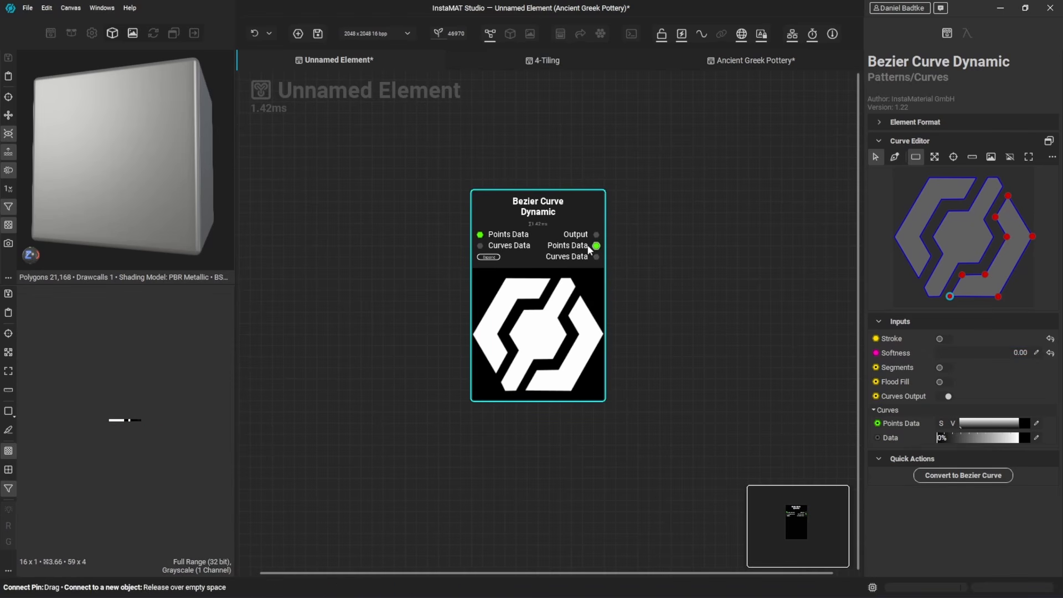
double_click(484, 370)
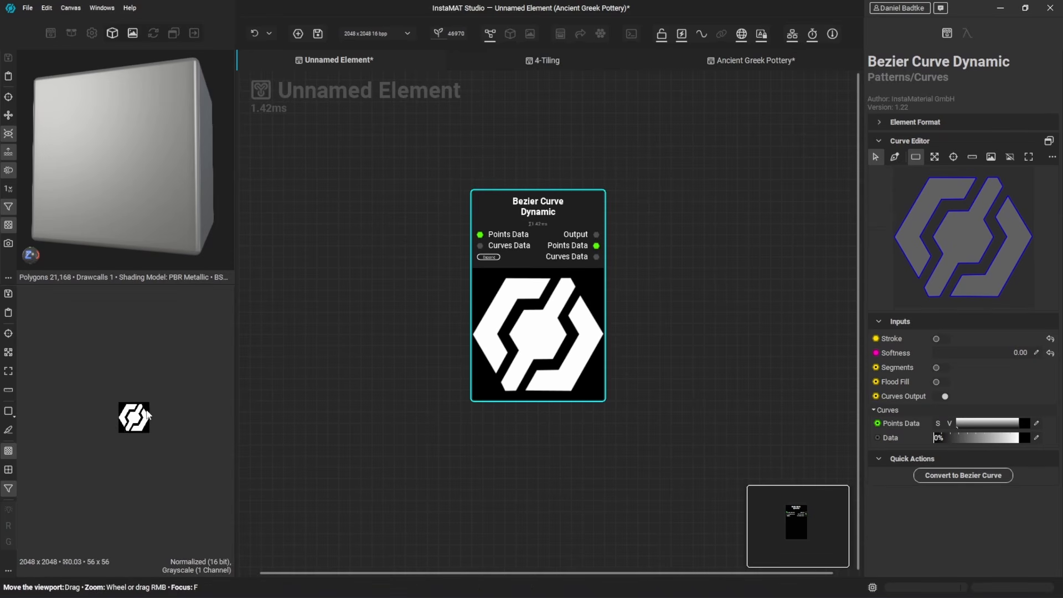
scroll(121, 449, up, 3)
drag(142, 461, 153, 432)
scroll(148, 435, down, 2)
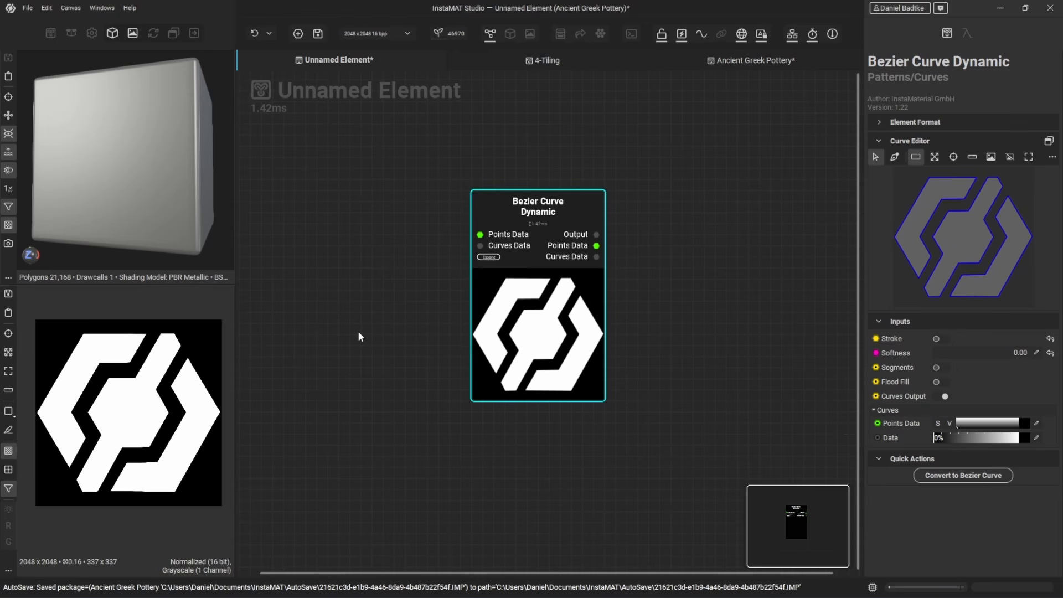
Add a Curves Mapper node beside the curve node and feed it the Points Data and Curves Data outputs.
click(669, 273)
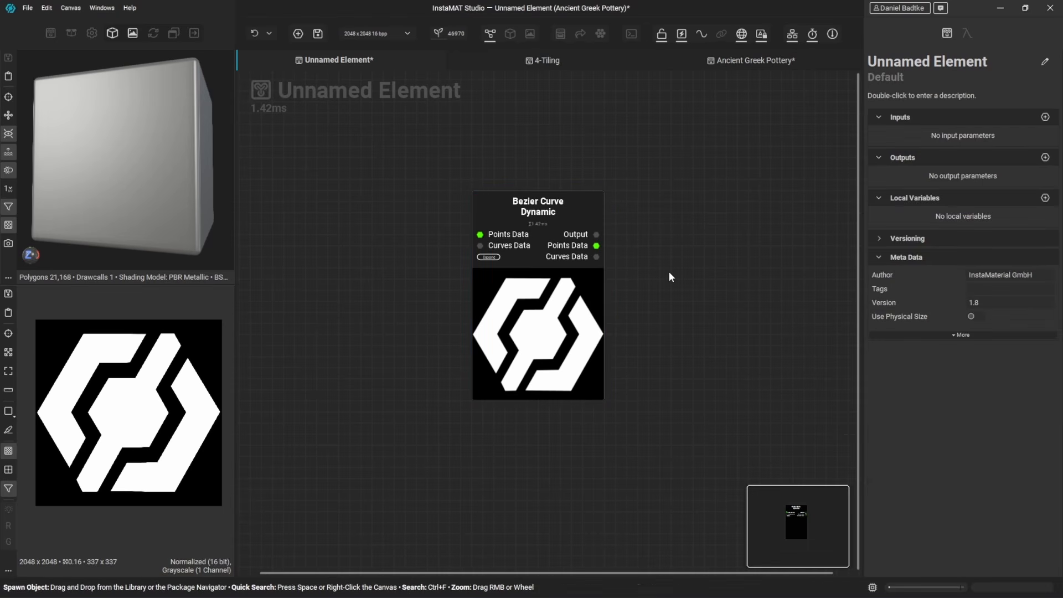
key(space)
text(curves map)
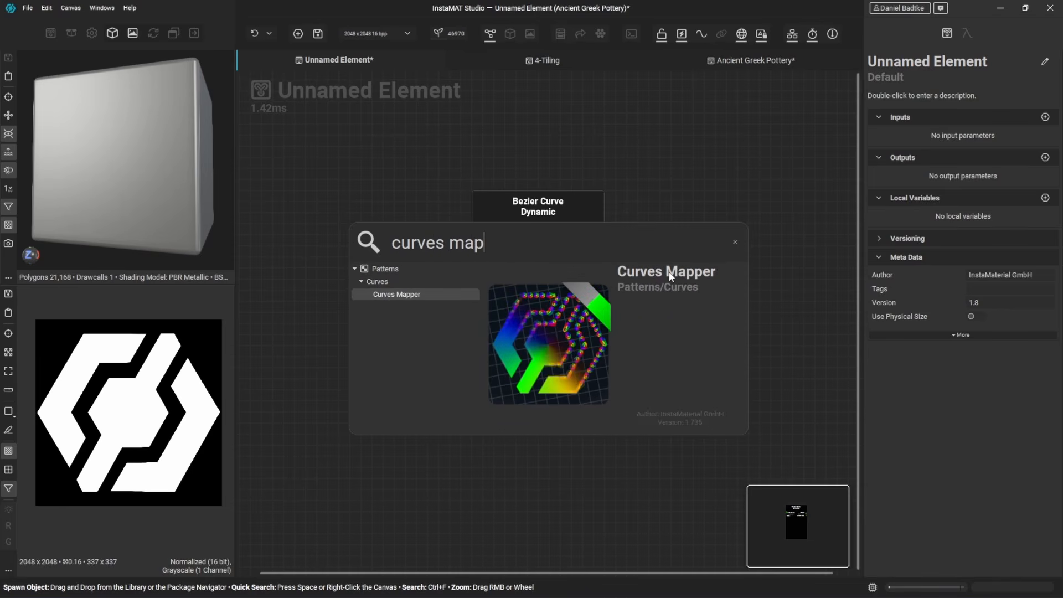
key(Return)
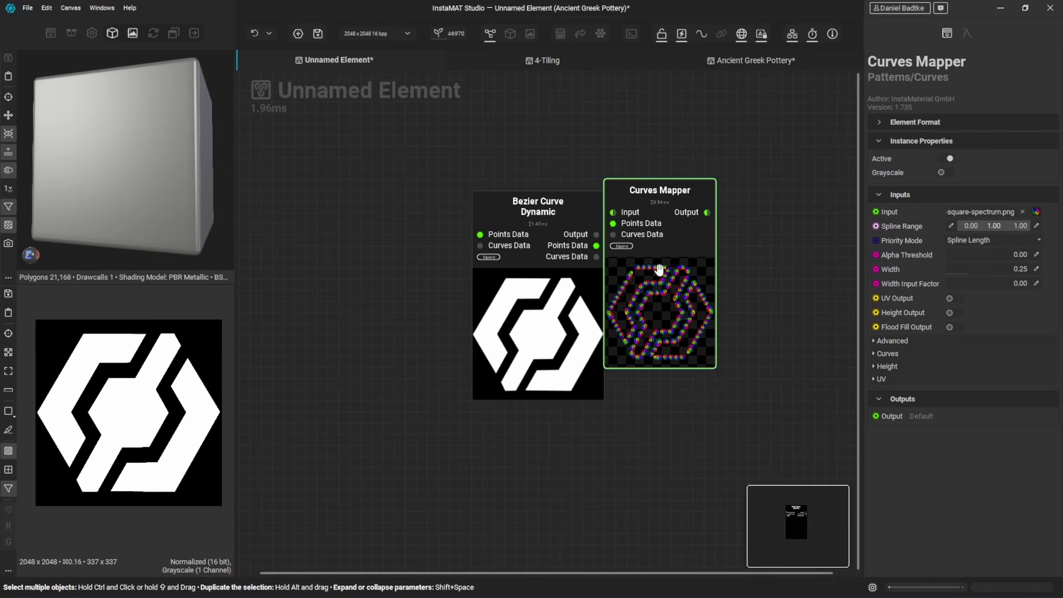
drag(627, 302, 691, 326)
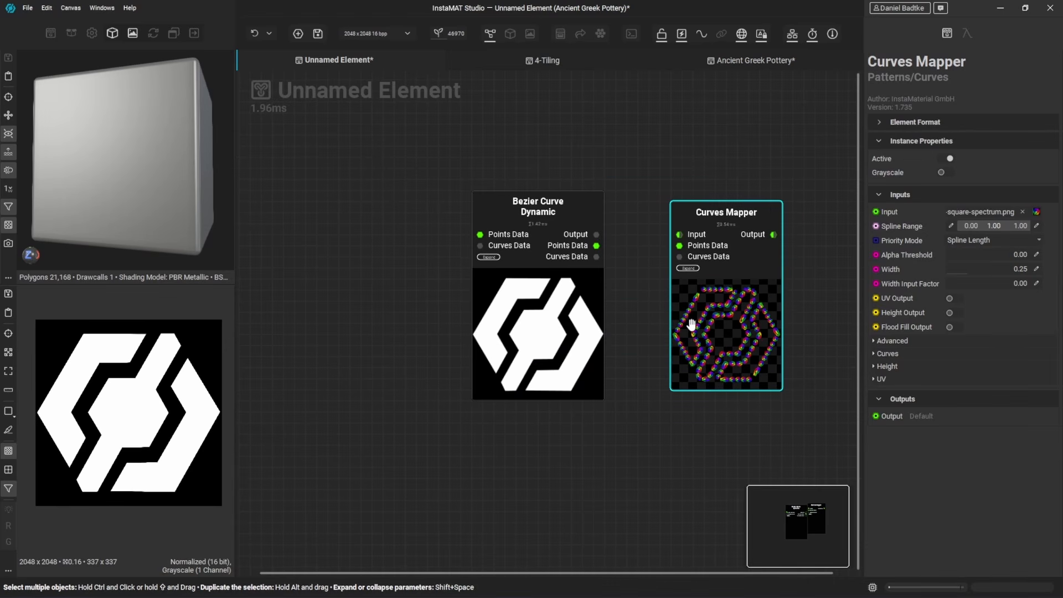
drag(597, 245, 677, 258)
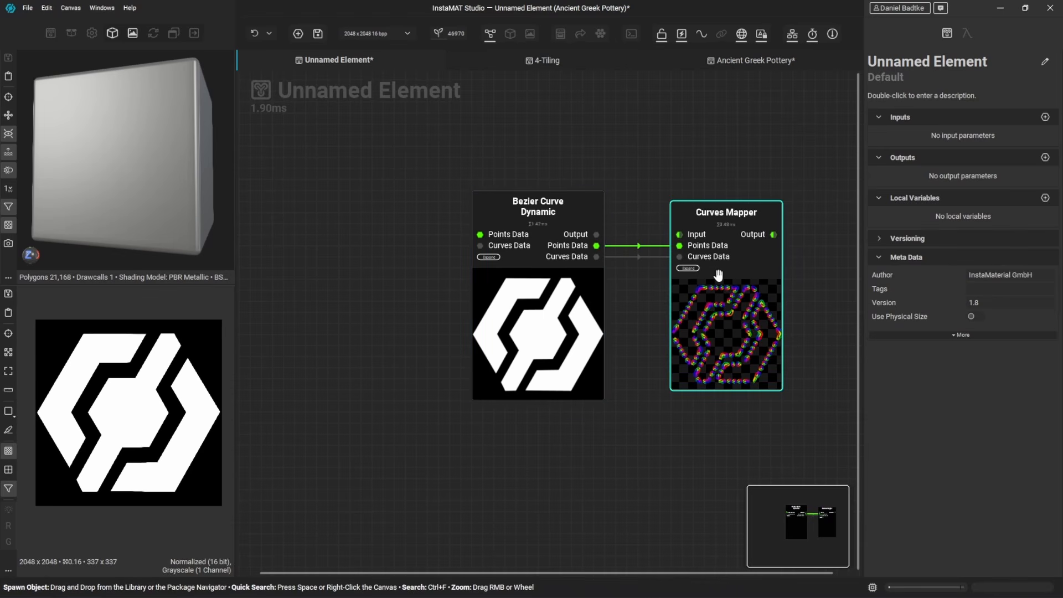
Preview the Curves Mapper's output in the image viewer and switch the node to Grayscale.
click(771, 235)
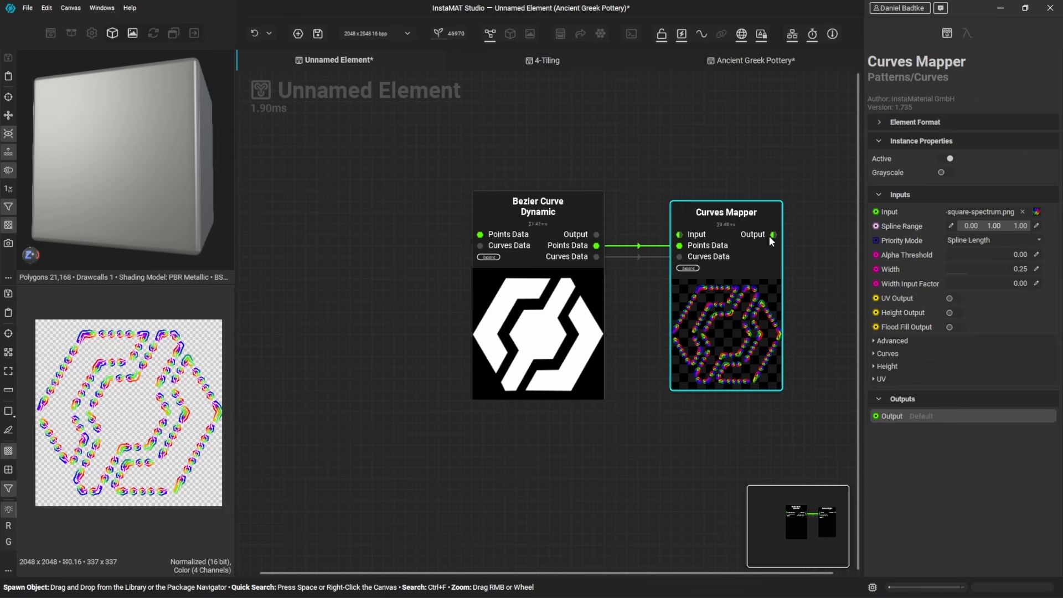
scroll(136, 352, up, 1)
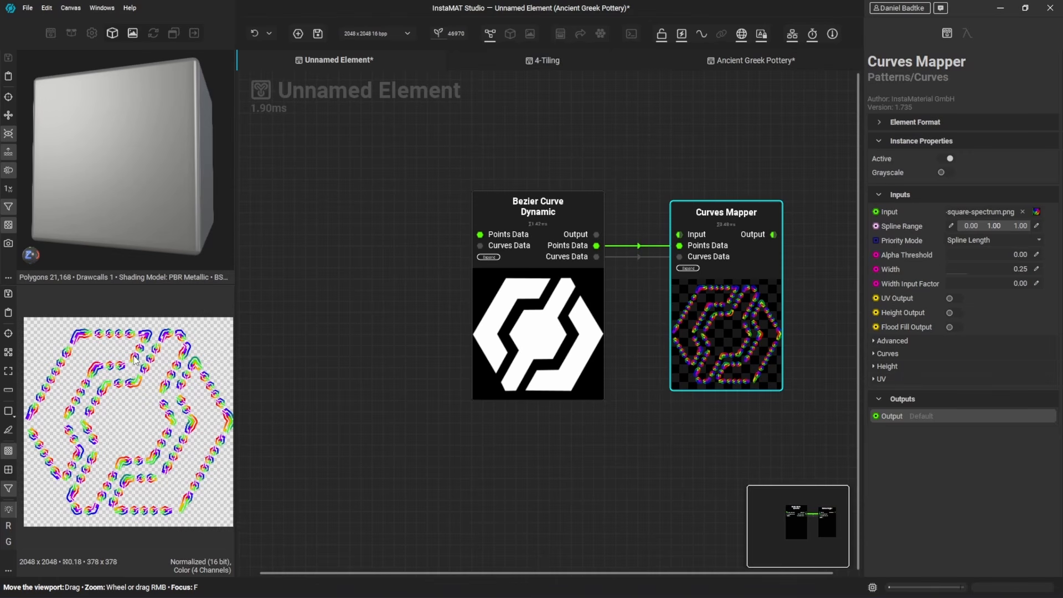
scroll(141, 360, up, 3)
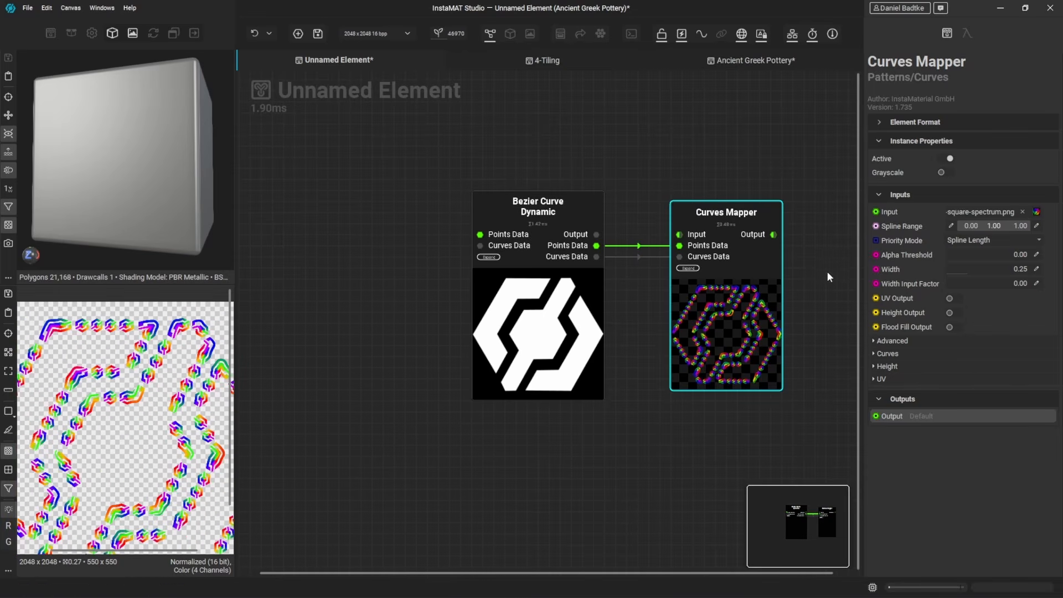
click(944, 173)
Add an InstaMAT Icon node and connect its Output to the Curves Mapper's Input.
click(709, 143)
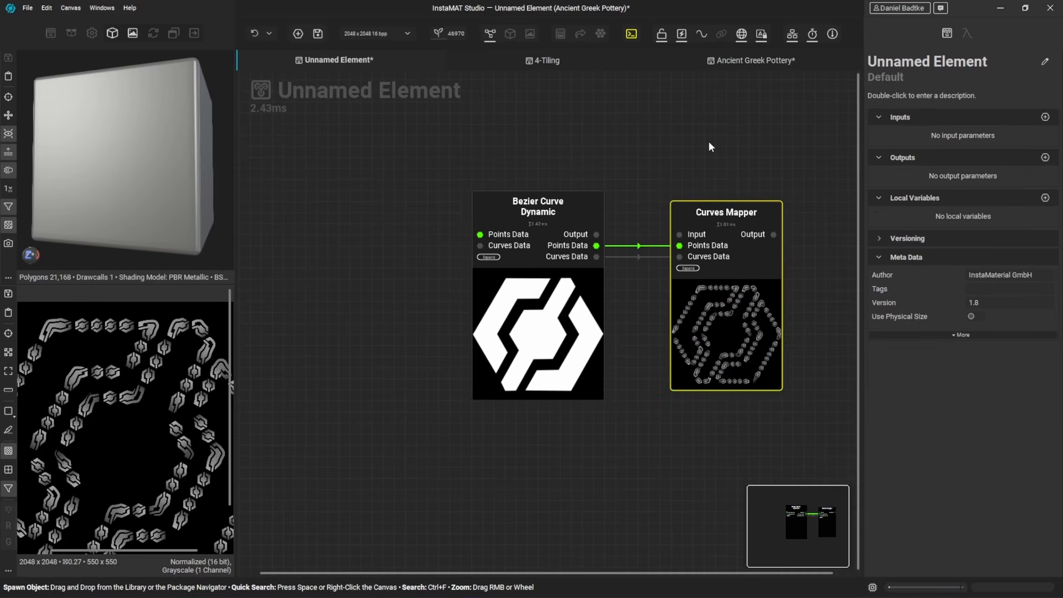
key(space)
text(icon)
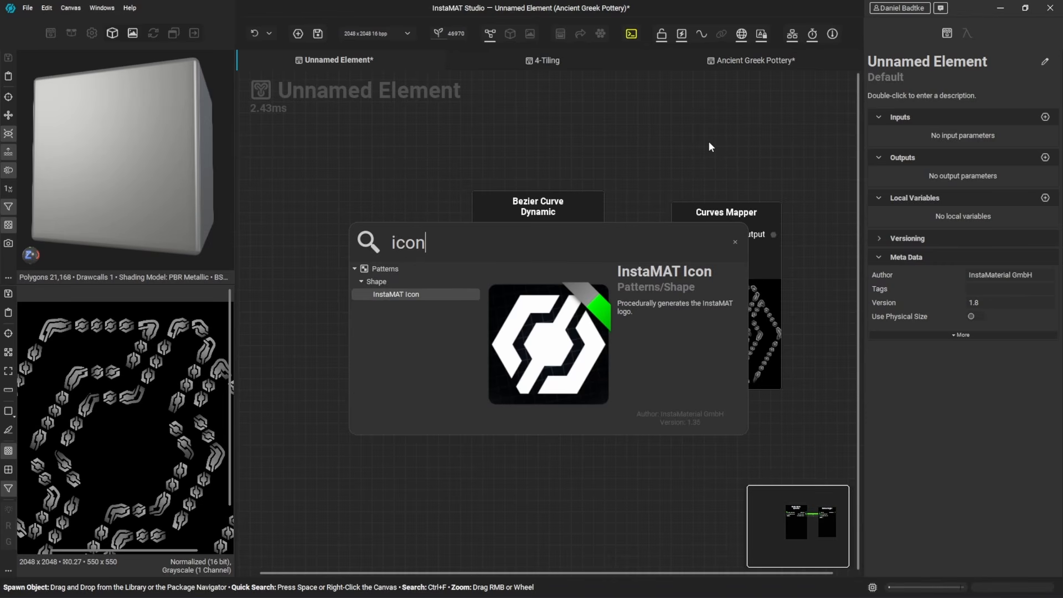
key(Return)
drag(709, 145, 388, 167)
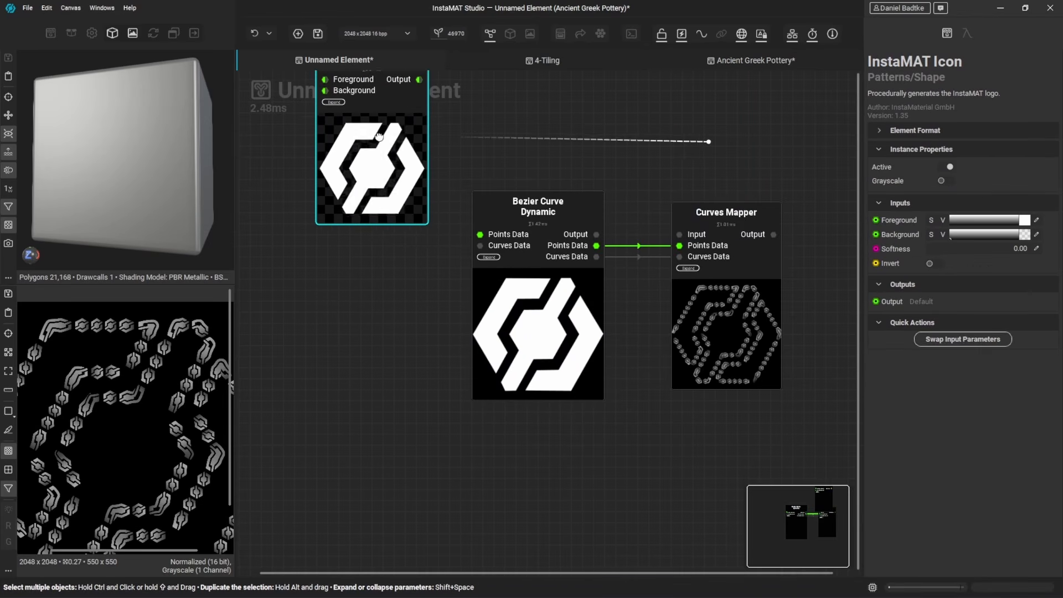
drag(430, 112, 686, 235)
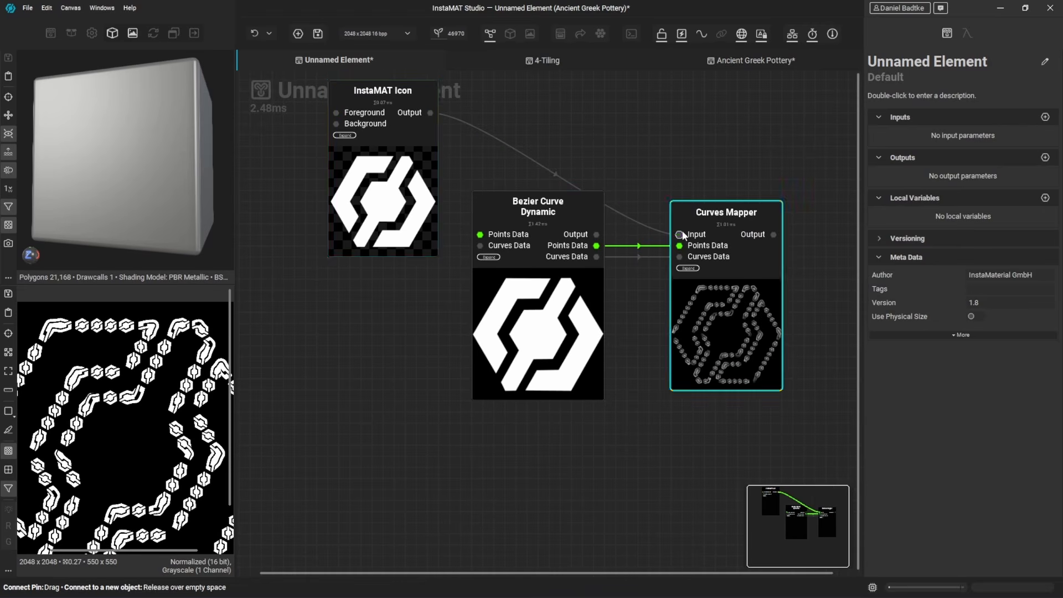
Arrange the InstaMAT Icon node directly above the Bezier Curve Dynamic node.
drag(409, 198, 575, 131)
scroll(574, 131, down, 7)
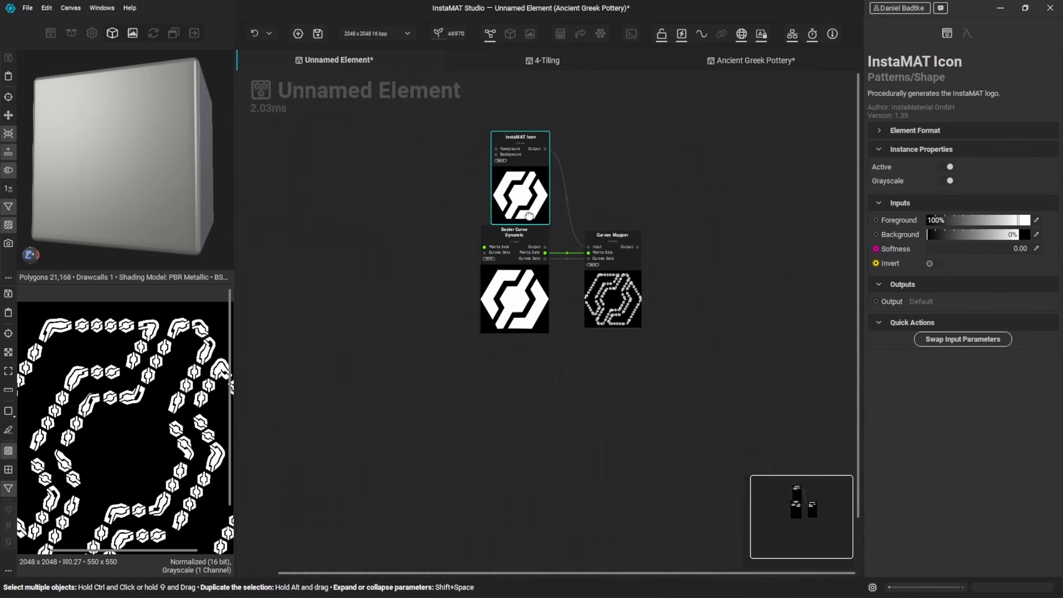
scroll(571, 186, up, 6)
drag(509, 219, 509, 209)
Set the Curves Mapper's Width to 0.19 and its Spline Range to run from 0.31 to 0.68.
click(627, 424)
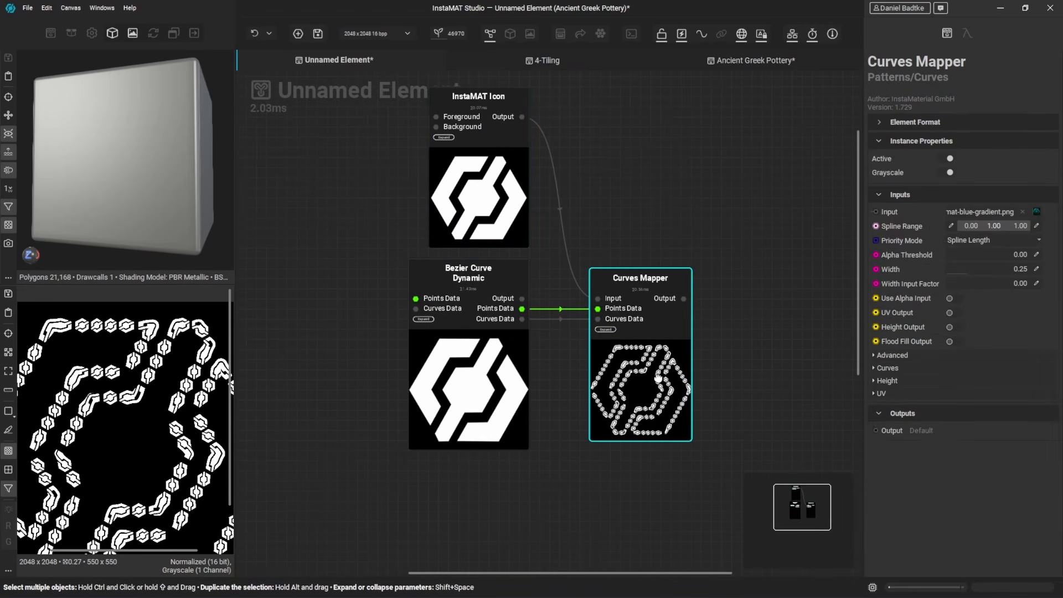
drag(177, 397, 178, 384)
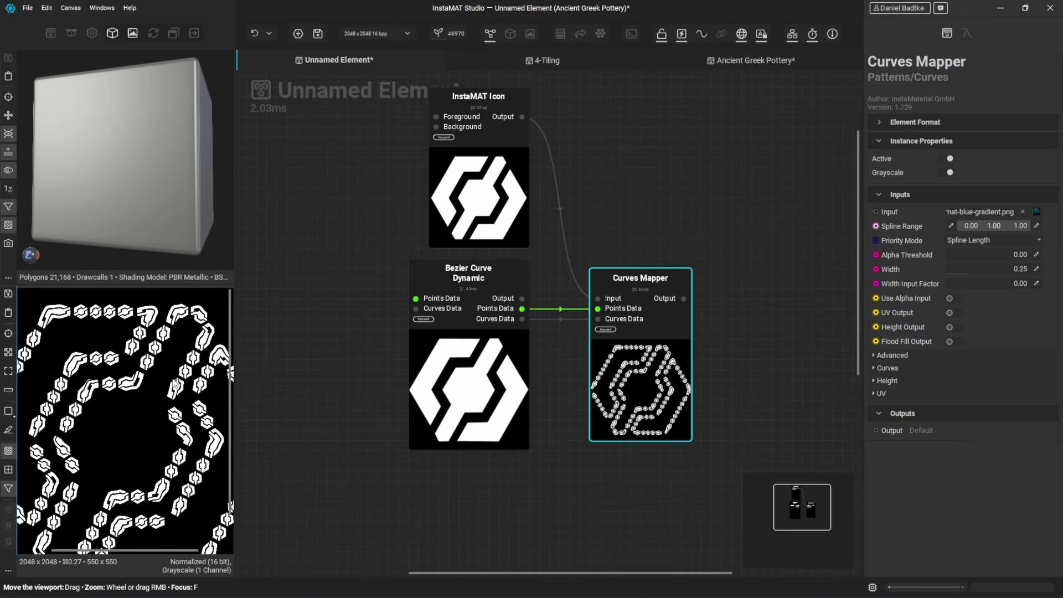
scroll(160, 384, down, 2)
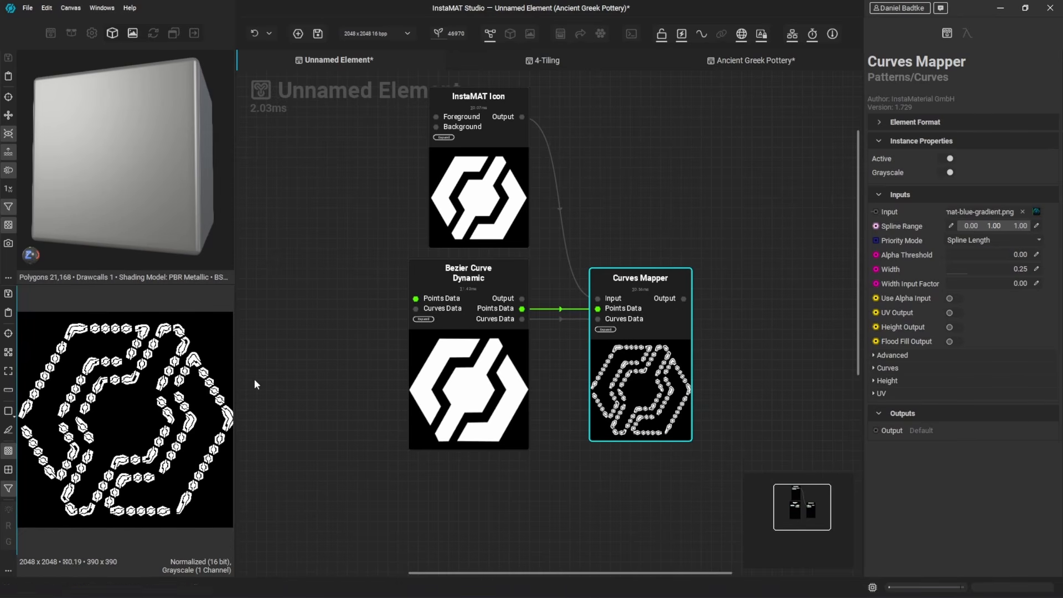
mouse_move(968, 267)
mouse_down()
mouse_move(991, 268)
mouse_move(962, 268)
mouse_up()
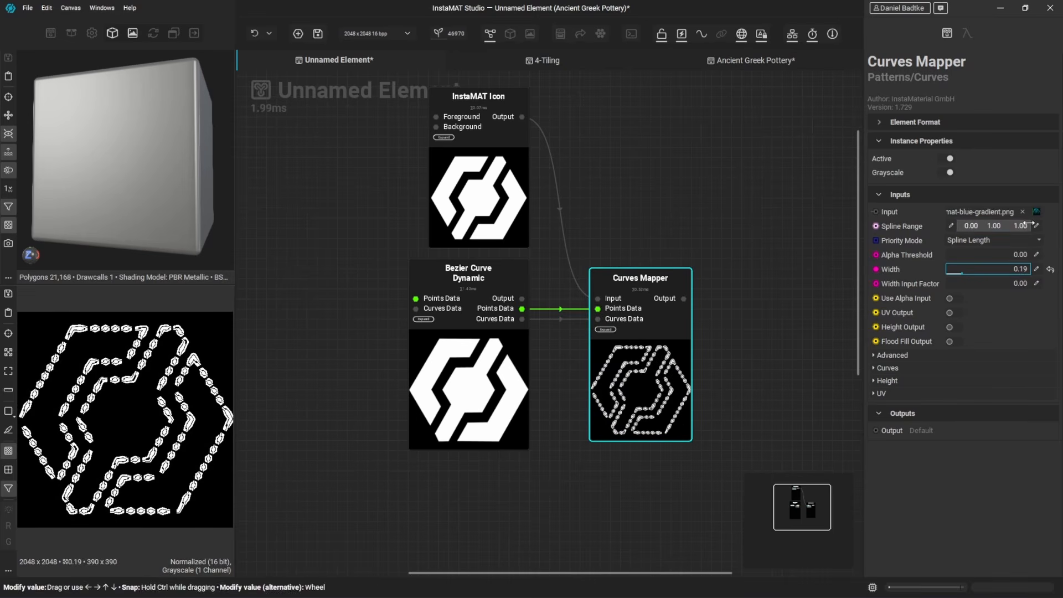
drag(1020, 225, 980, 226)
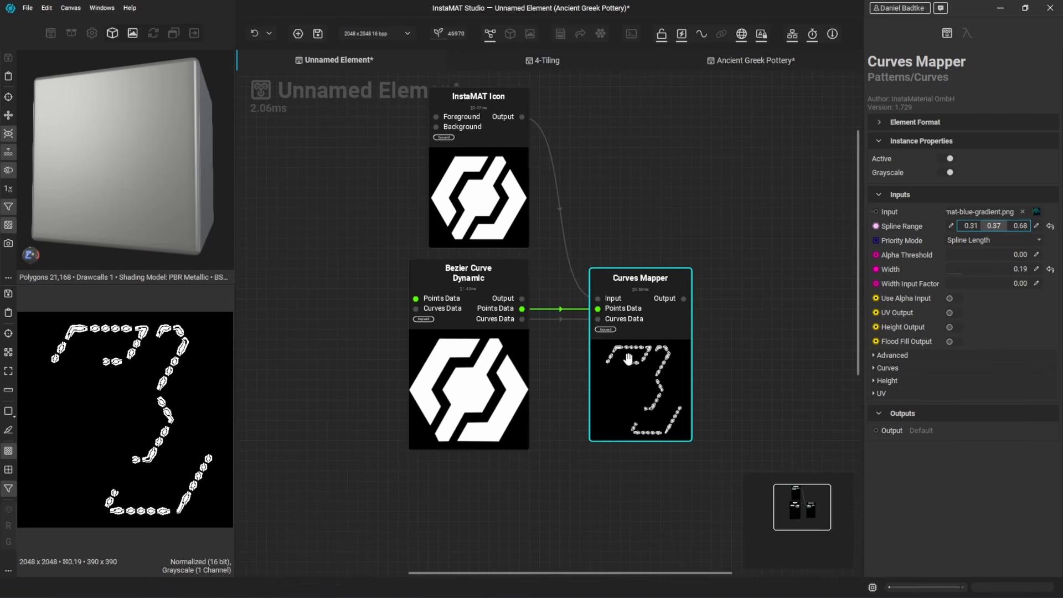
Make room in front of the Curves Mapper and add a Curves Flip node there.
drag(651, 390, 742, 389)
click(615, 380)
key(space)
text(cu)
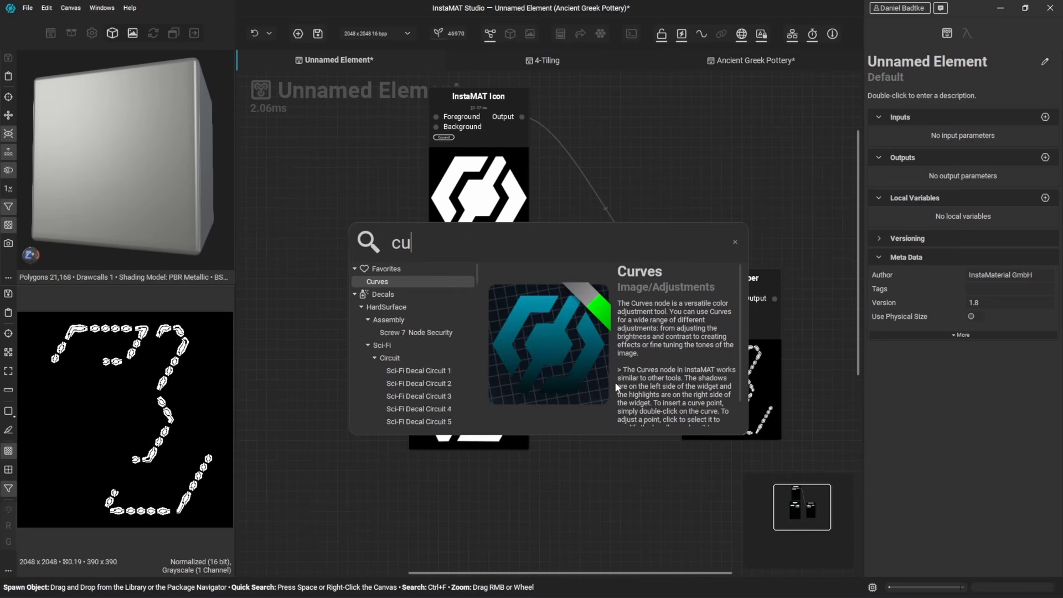
text(rves fl)
key(Return)
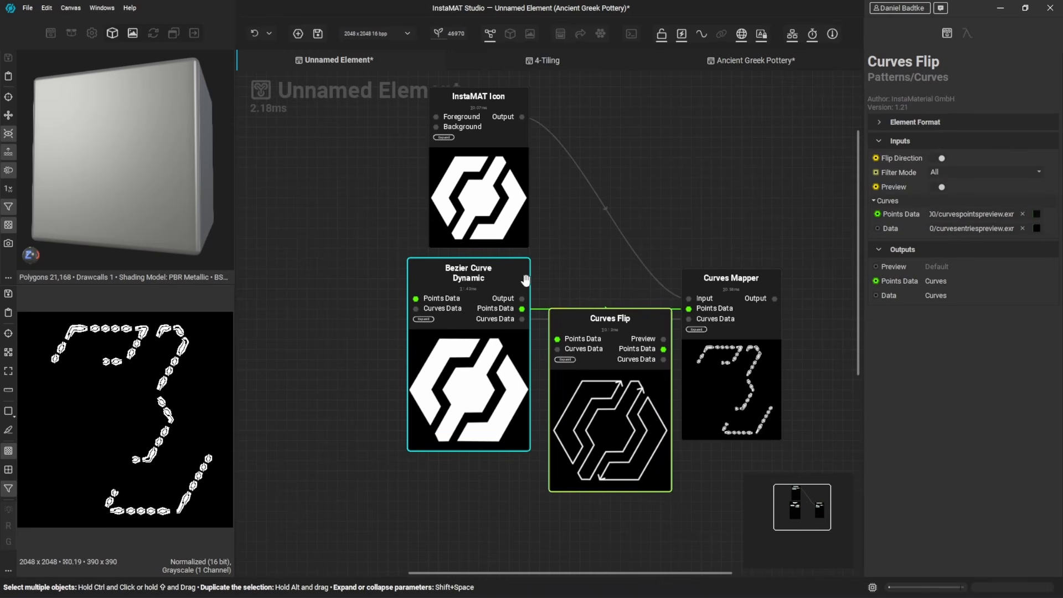
Route the curve node's Points Data and Curves Data through Curves Flip into the Curves Mapper and align the three nodes.
mouse_move(522, 308)
mouse_down()
mouse_move(557, 338)
mouse_move(522, 320)
mouse_up()
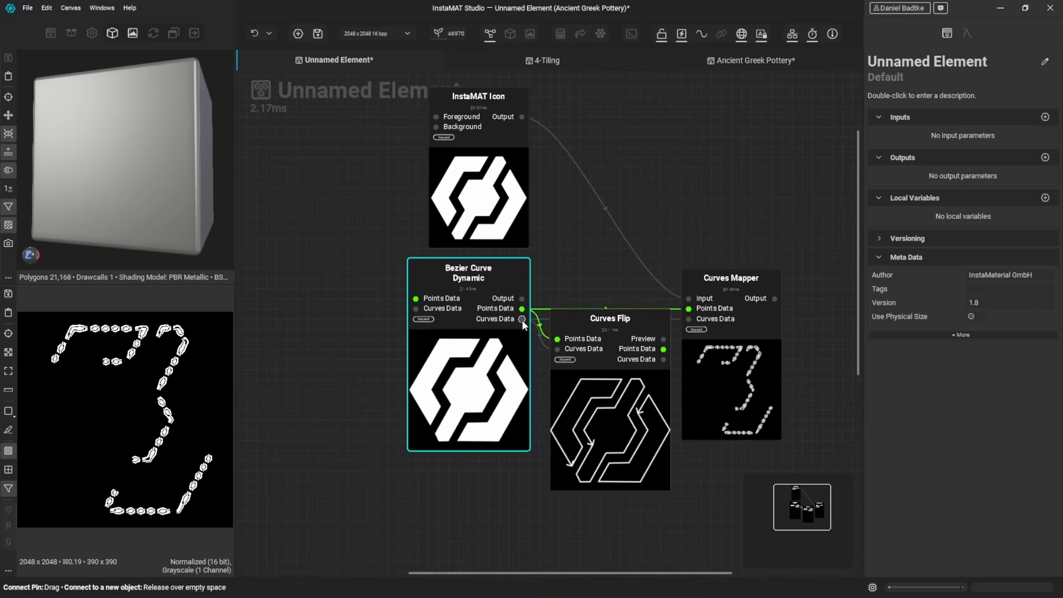
drag(664, 348, 689, 309)
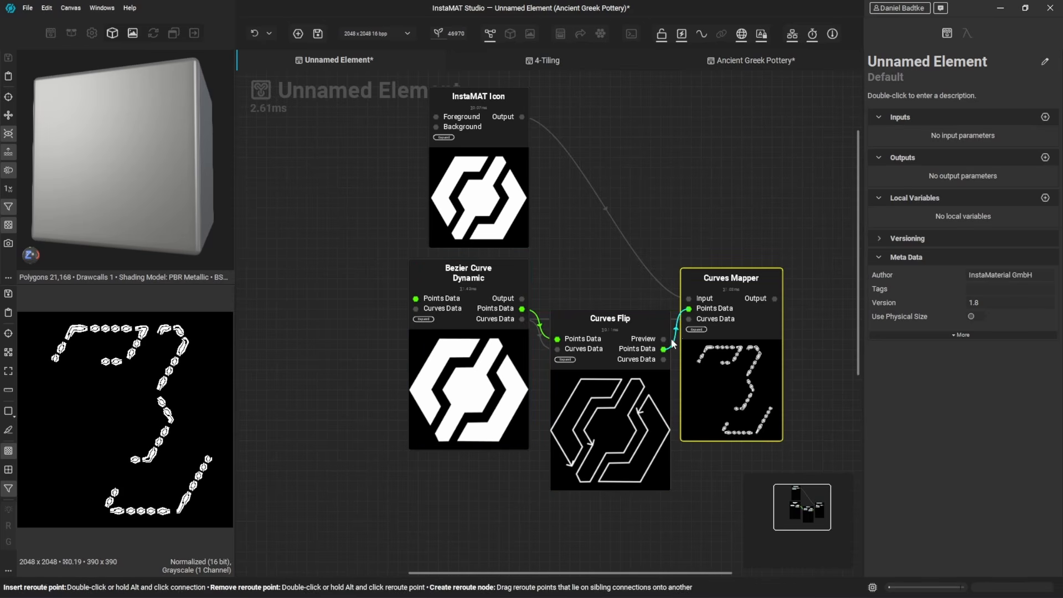
drag(722, 372, 761, 374)
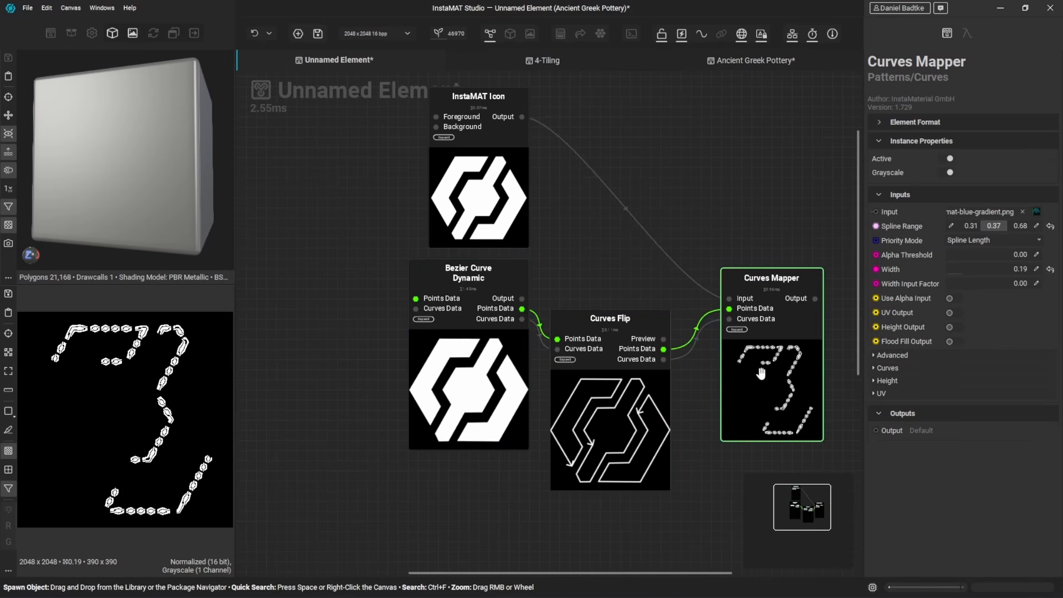
drag(610, 319, 620, 278)
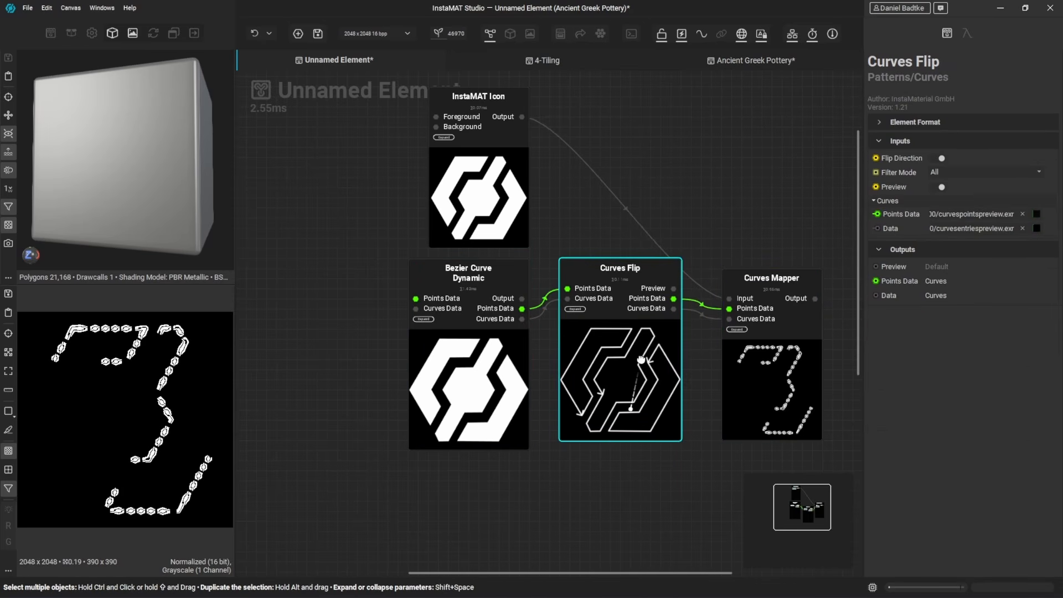
Toggle Flip Direction on the Curves Flip node to compare the curve directions, and return to the Curves Mapper's settings.
click(940, 159)
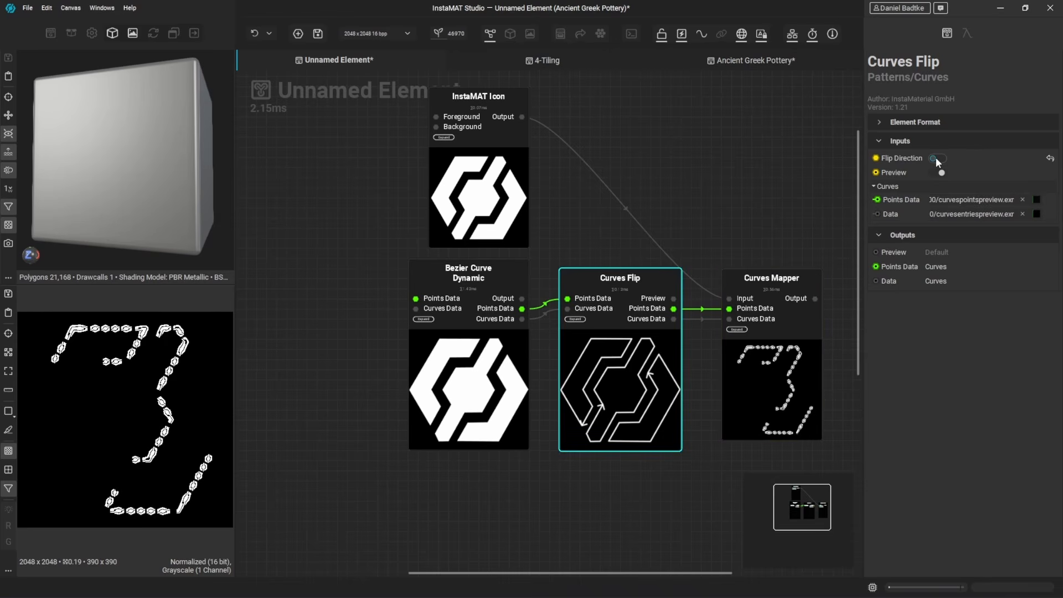
click(772, 280)
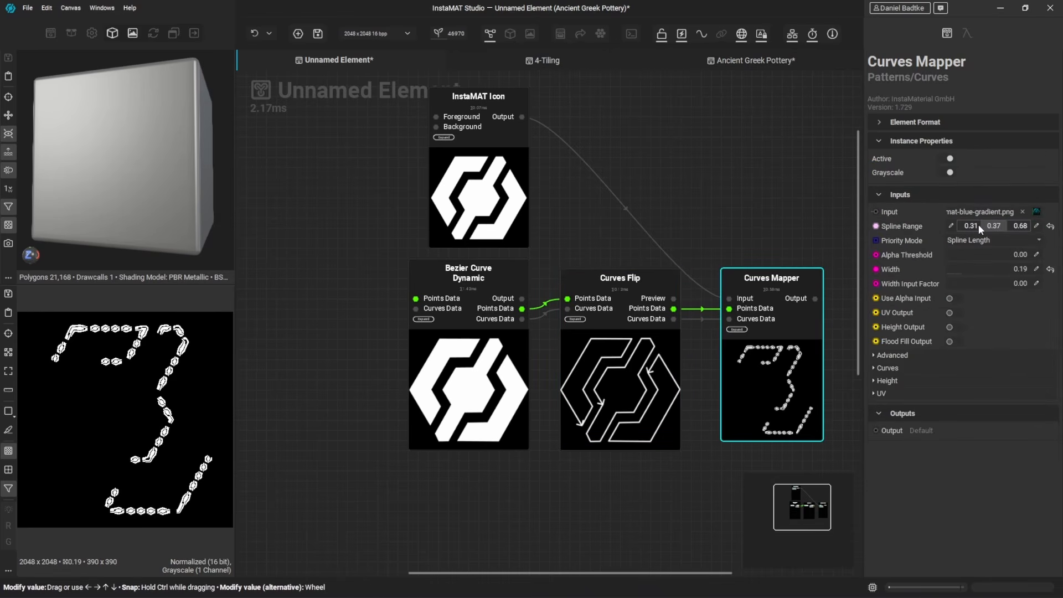
Set the Curves Mapper's Spline Range to run from 0.00 to 0.59 and toggle Flip Direction on Curves Flip to compare both directions.
drag(979, 225, 938, 231)
mouse_move(1004, 228)
mouse_down()
mouse_move(981, 227)
mouse_move(1000, 229)
mouse_up()
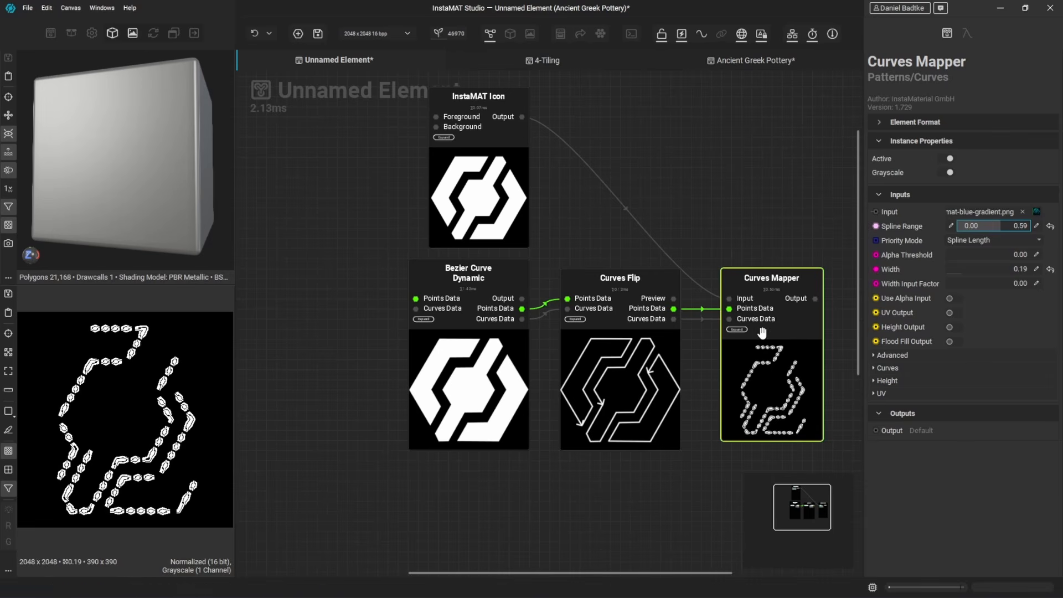
click(646, 371)
click(942, 158)
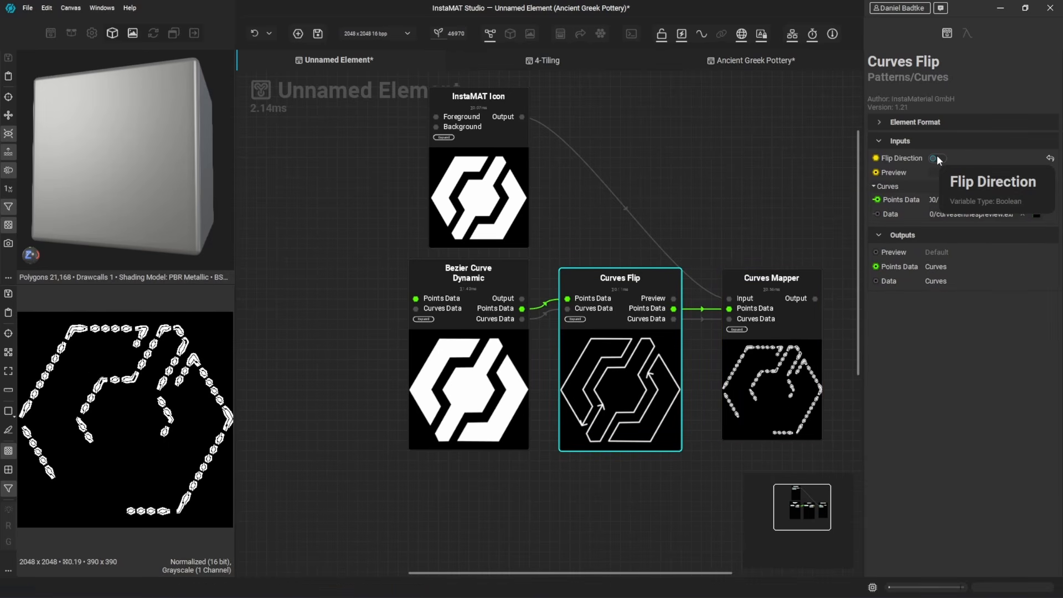
click(937, 159)
click(938, 158)
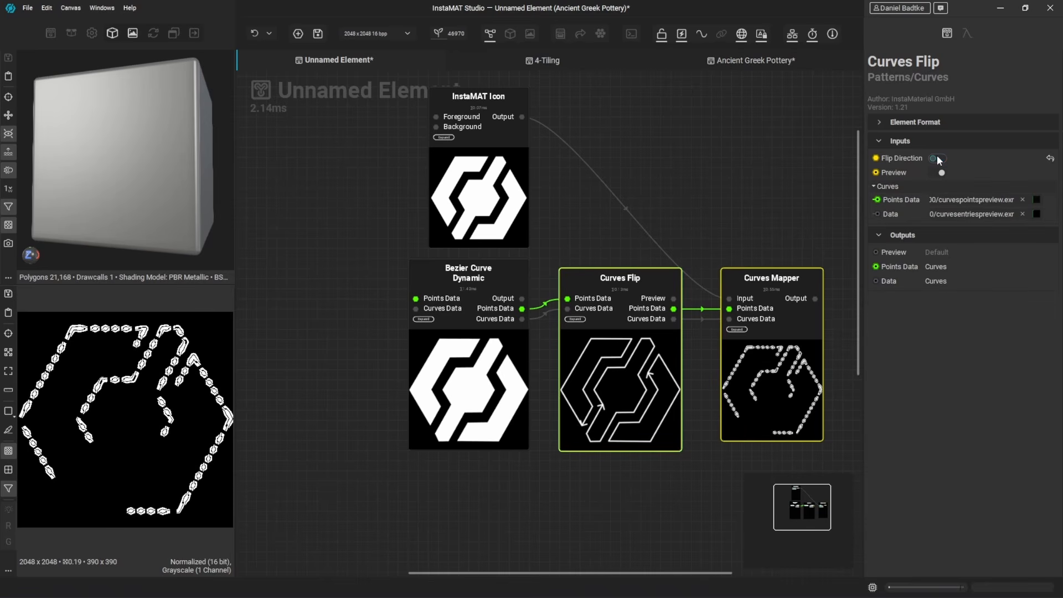
click(938, 158)
click(938, 159)
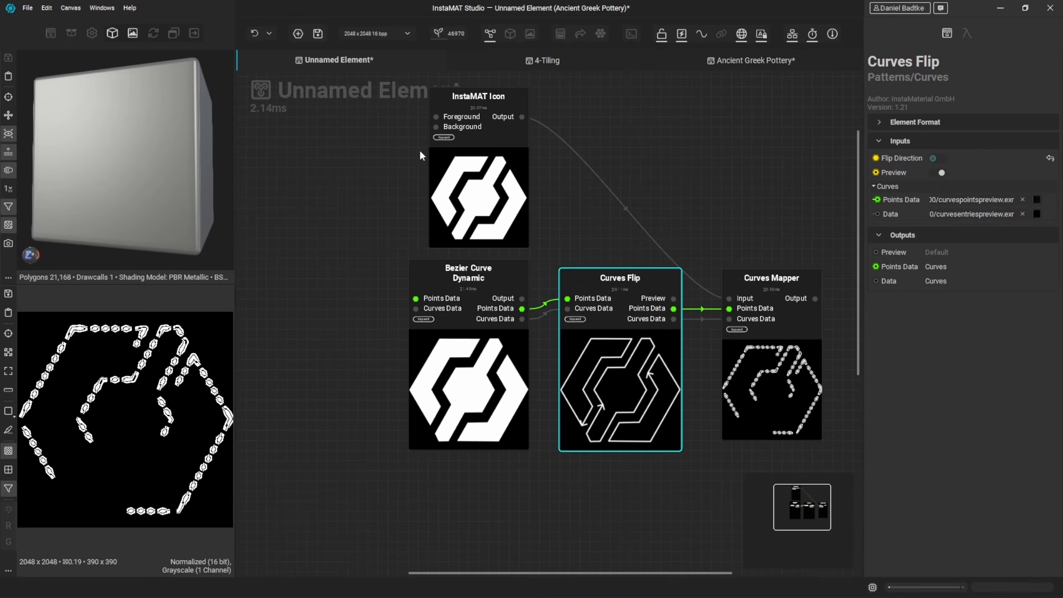
Switch to the 4-Tiling graph and inspect the coin material up close in the main 3D view.
click(569, 55)
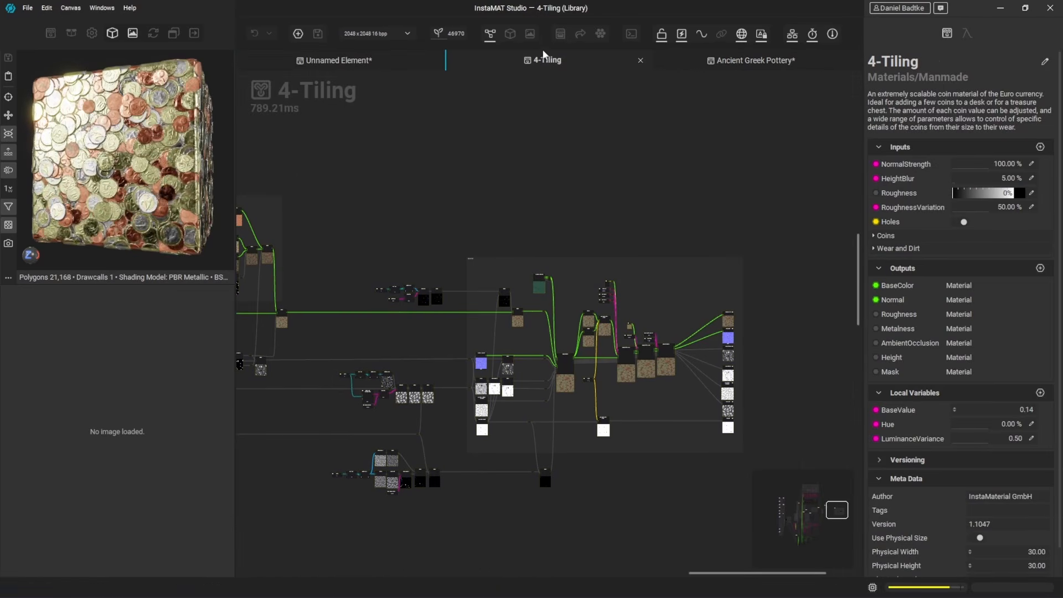
click(510, 35)
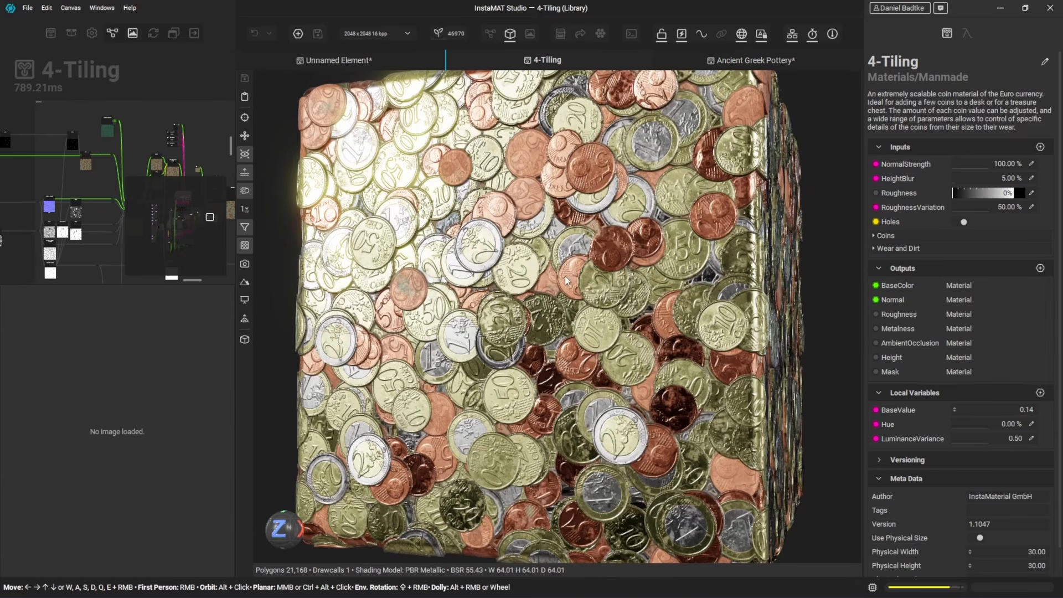
scroll(565, 281, up, 3)
scroll(567, 291, up, 3)
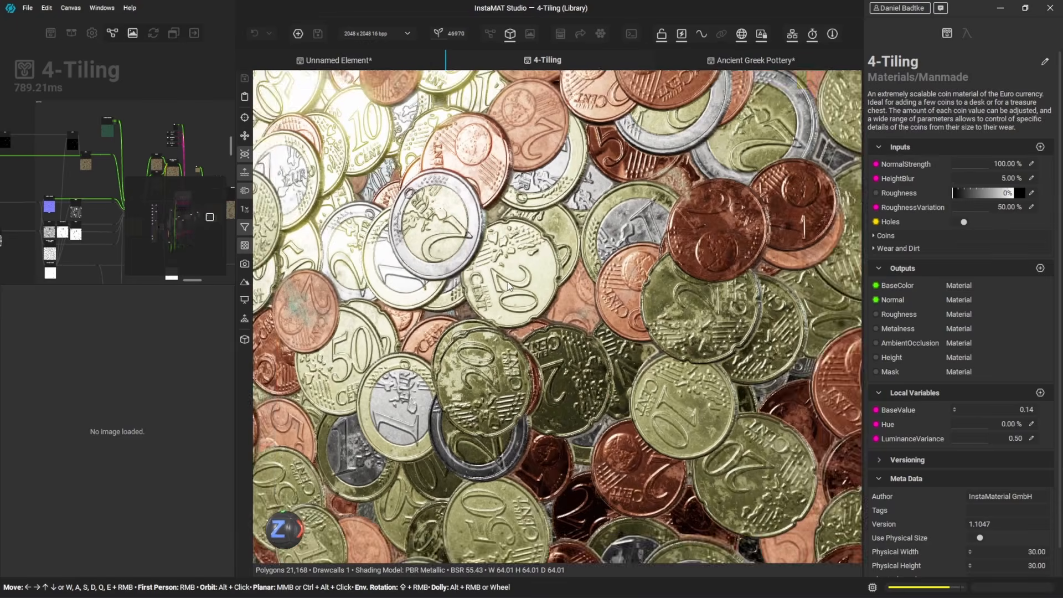
scroll(509, 286, up, 1)
mouse_move(527, 336)
alt+mouse_down()
mouse_move(519, 332)
mouse_move(537, 325)
alt+mouse_up()
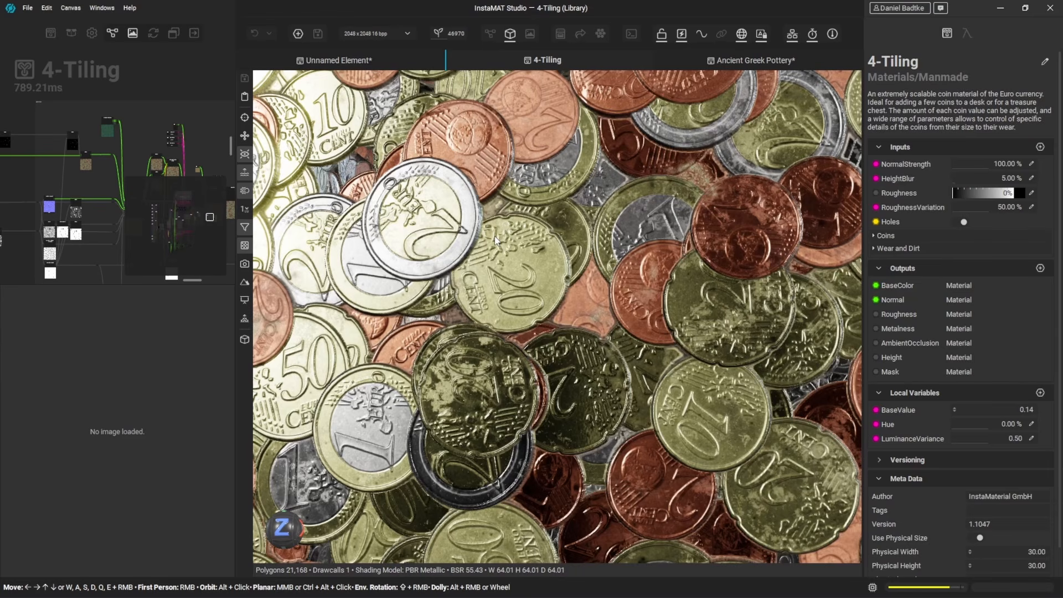
Return to the 4-Tiling node graph, locate the 3 -Dirt Applied To Coins node and open its graph.
click(490, 34)
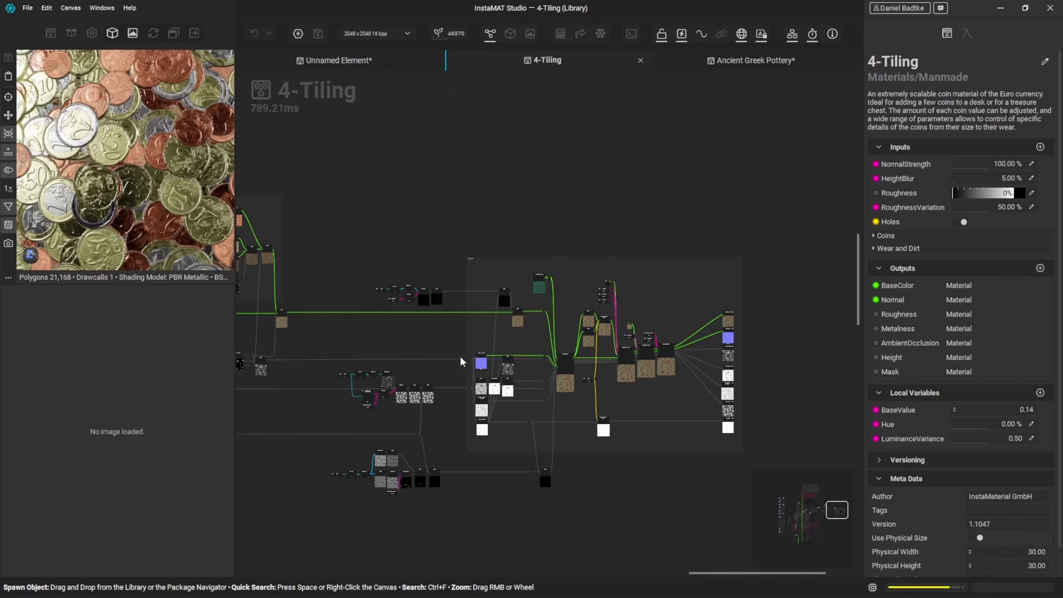
scroll(461, 361, up, 8)
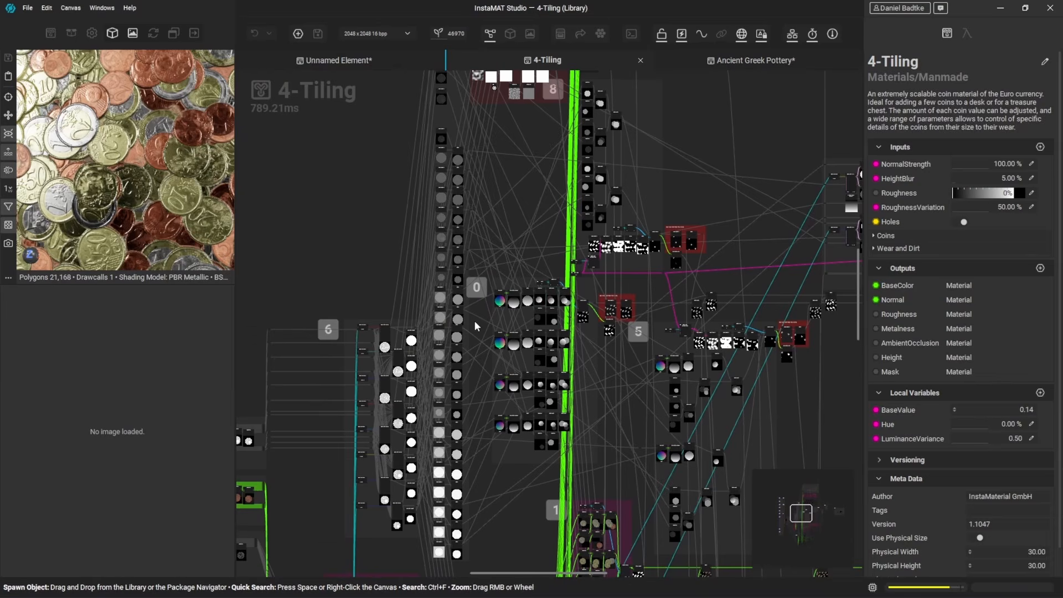
middle_drag(474, 322, 682, 232)
middle_drag(445, 248, 625, 203)
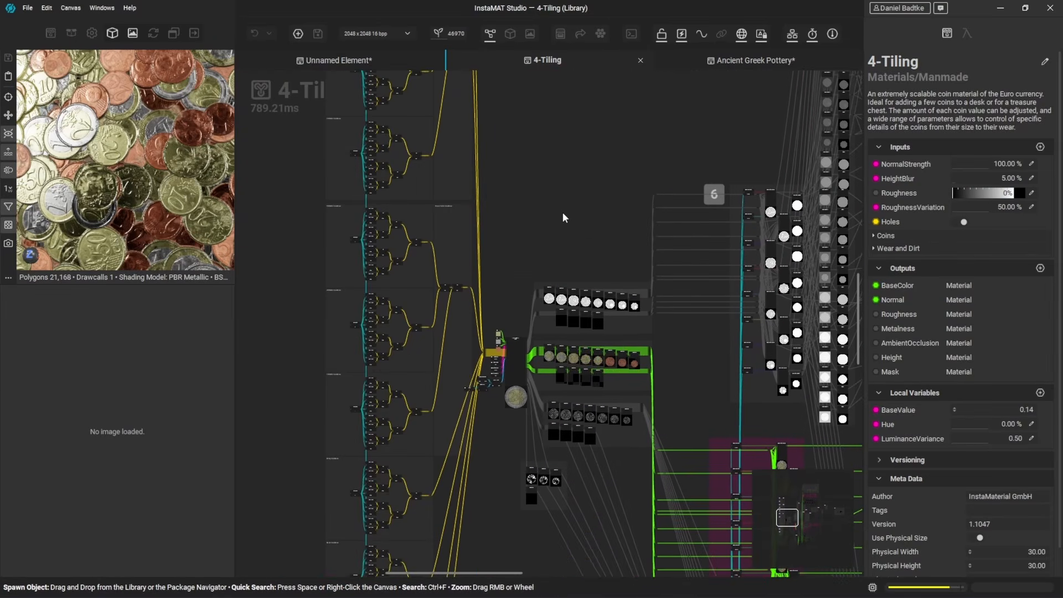
scroll(538, 339, up, 6)
right_click(505, 296)
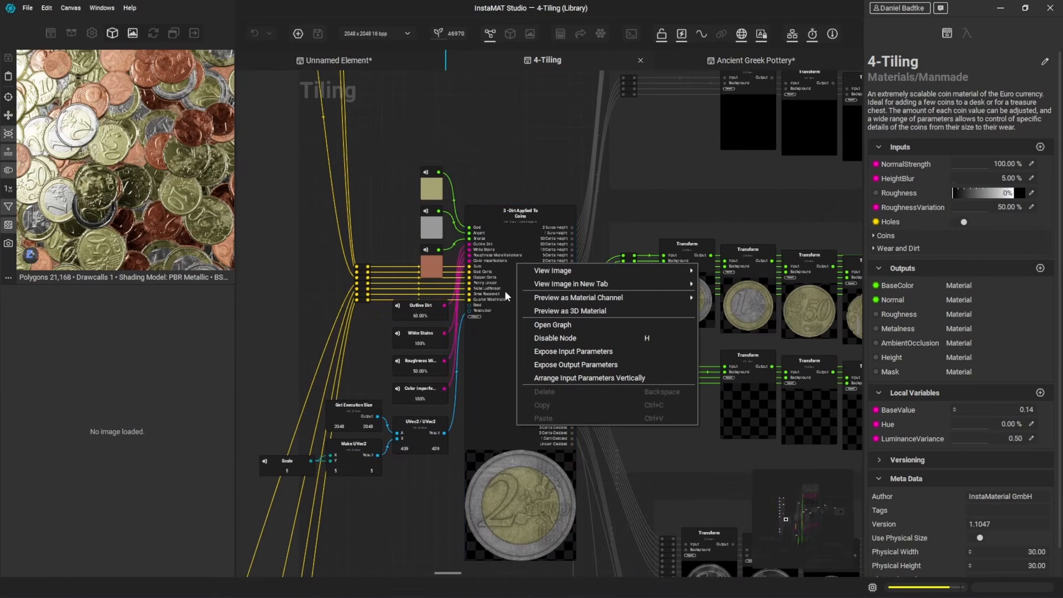
click(586, 324)
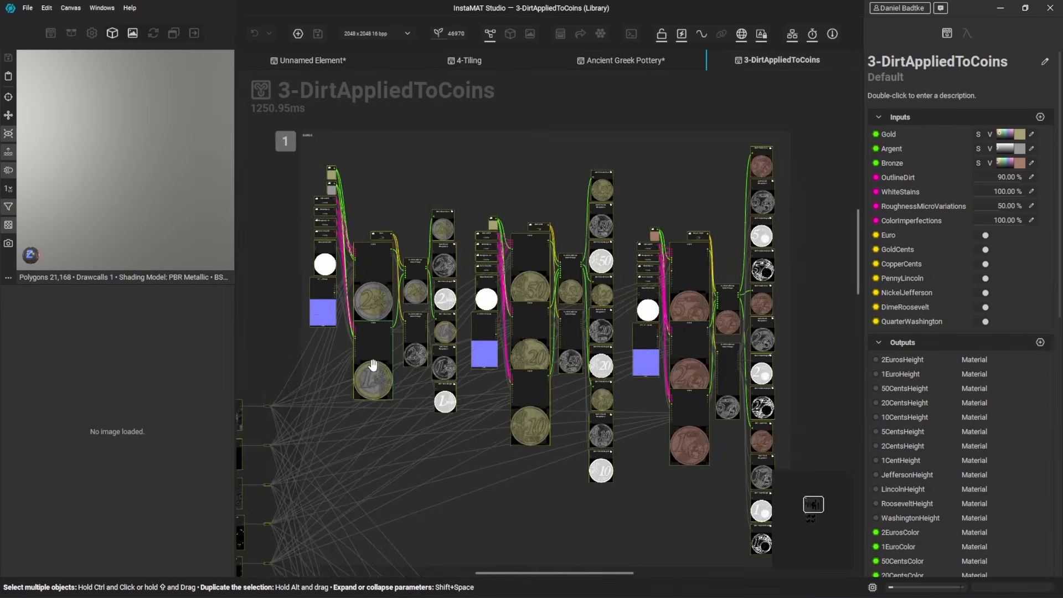
Find the 2 -1 2 Euros node beside the two-euro coin and open its graph.
scroll(373, 365, up, 8)
right_click(483, 305)
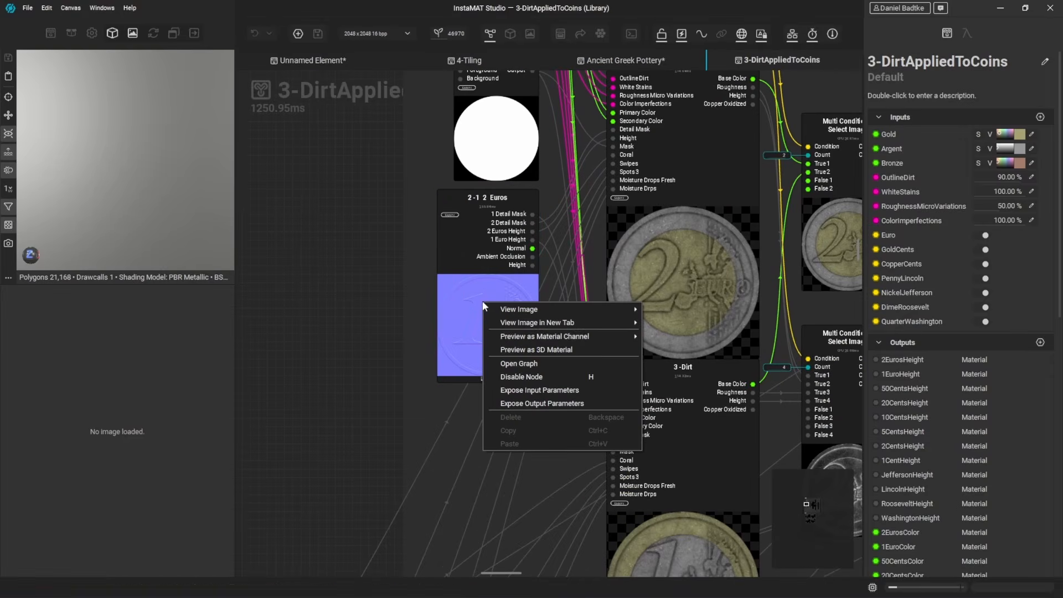
click(525, 363)
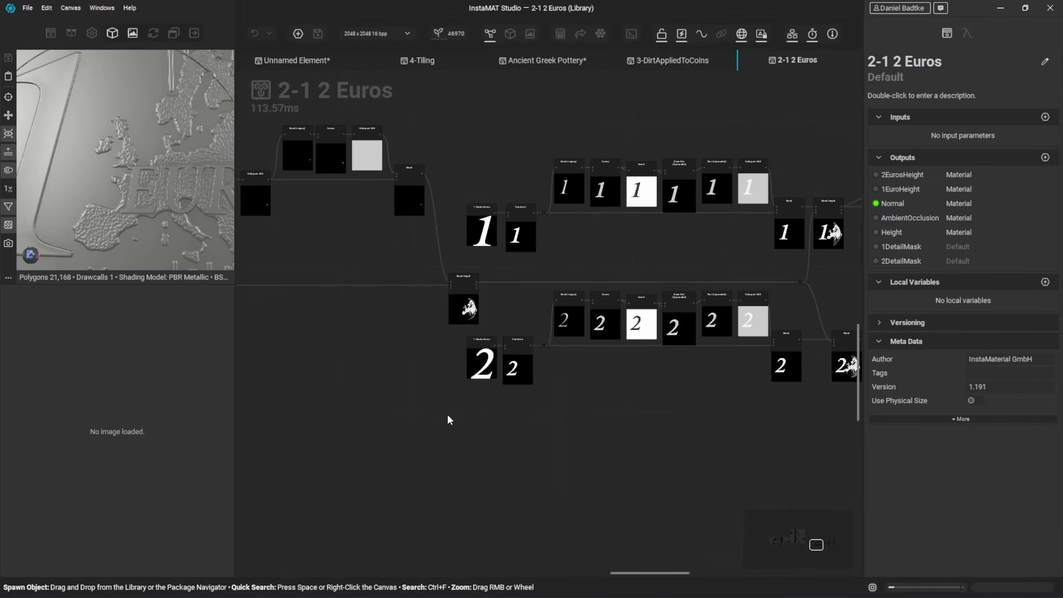
Trace the 2-1 2 Euros graph upstream from the coin numerals to the nodes that build the Europe map relief.
middle_drag(293, 410, 551, 407)
middle_drag(407, 394, 580, 389)
scroll(496, 285, up, 5)
scroll(503, 288, down, 1)
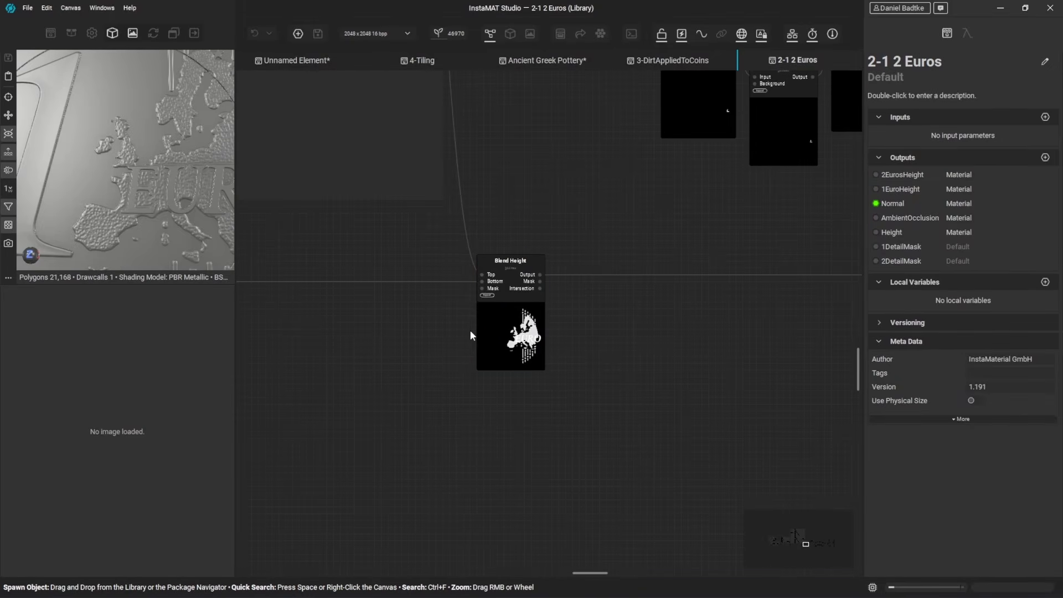
middle_drag(394, 339, 498, 360)
scroll(612, 349, down, 2)
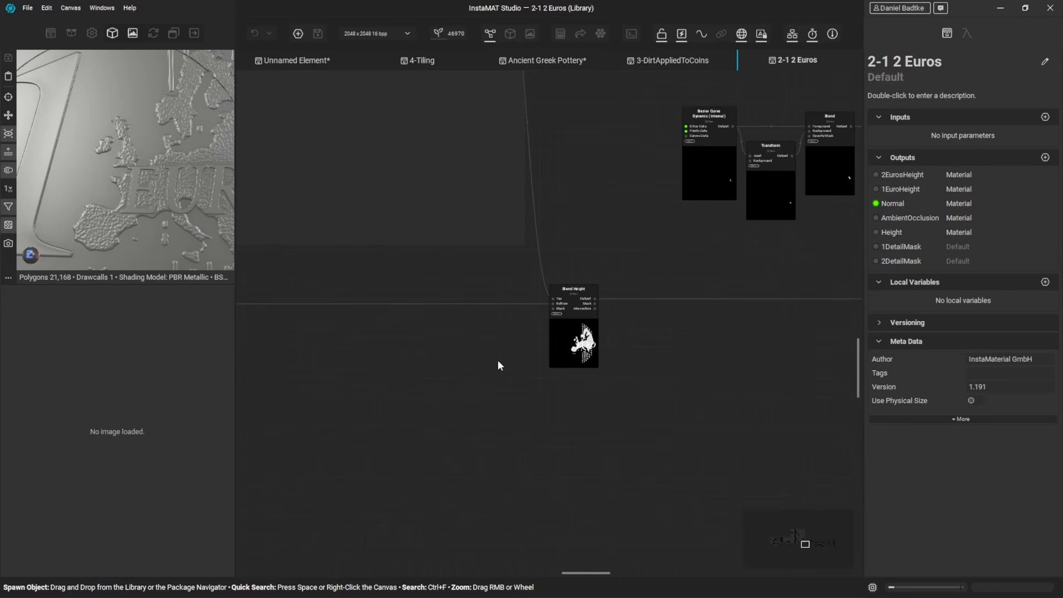
middle_drag(429, 377, 725, 379)
middle_drag(460, 373, 775, 375)
middle_drag(507, 375, 800, 379)
middle_drag(476, 371, 716, 354)
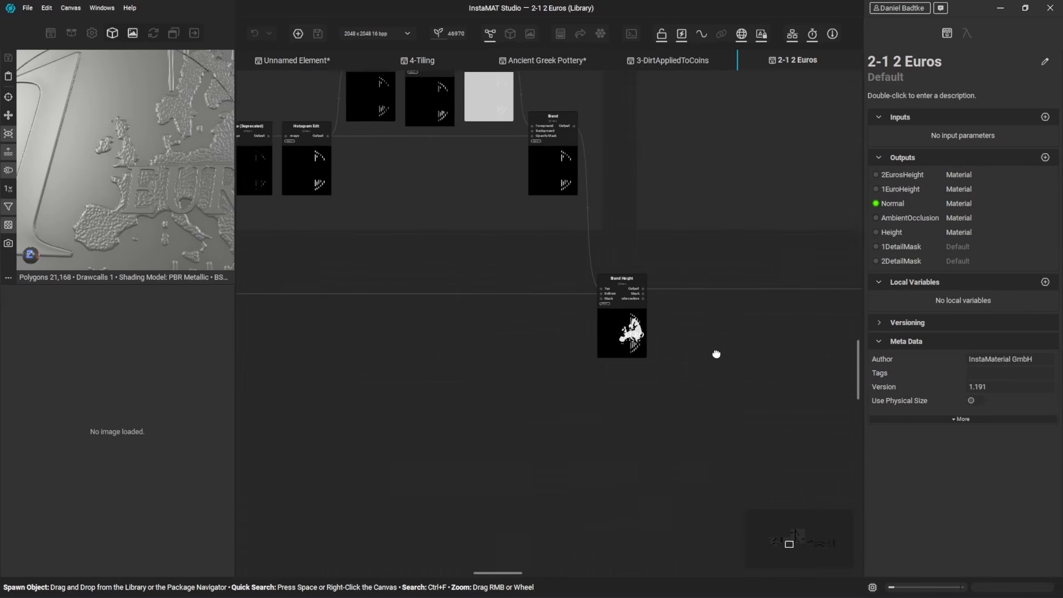
scroll(716, 354, down, 3)
middle_drag(543, 393, 697, 403)
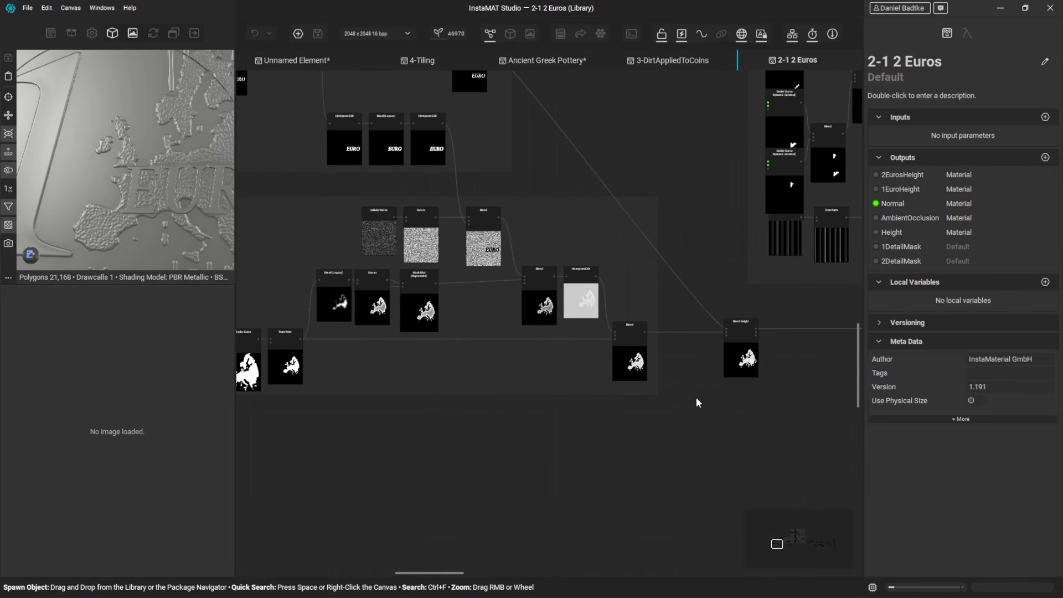
middle_drag(505, 404, 716, 389)
Open the graph of the 1 -Masks Euros node that supplies the Europe Map mask.
scroll(454, 377, up, 5)
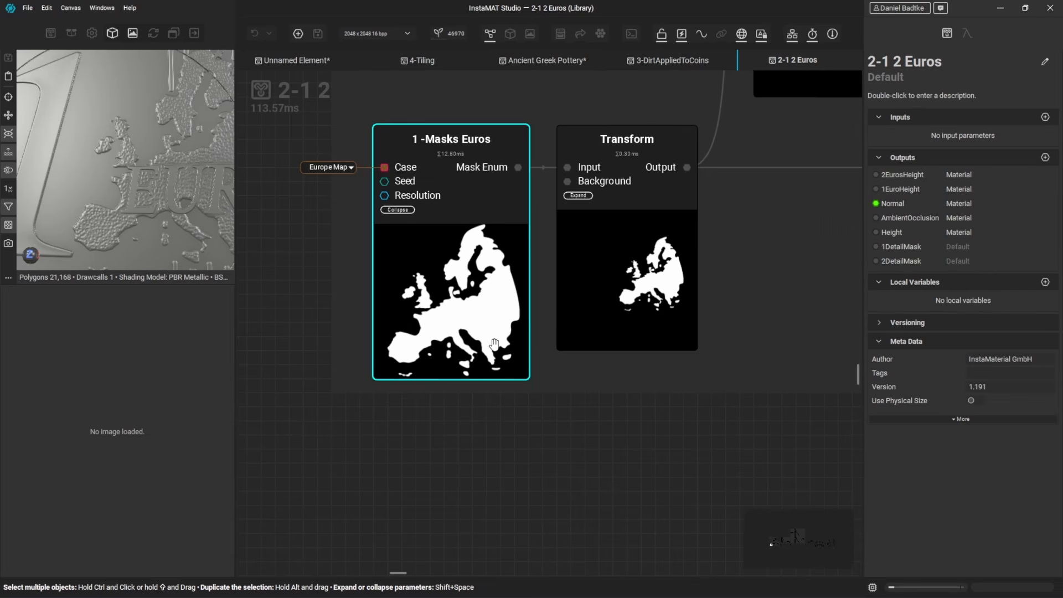
click(479, 248)
right_click(477, 238)
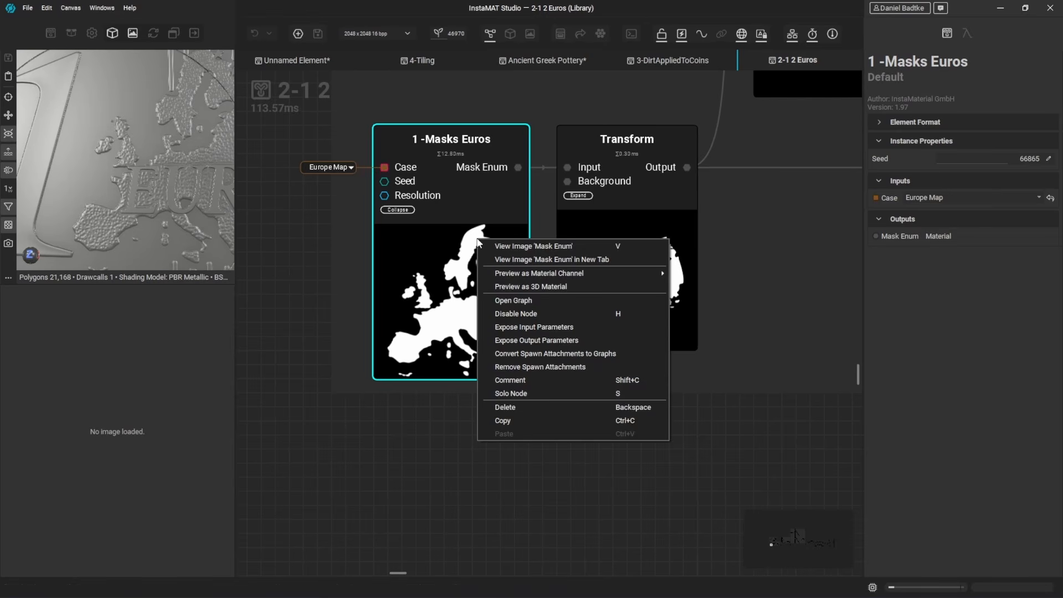
click(521, 301)
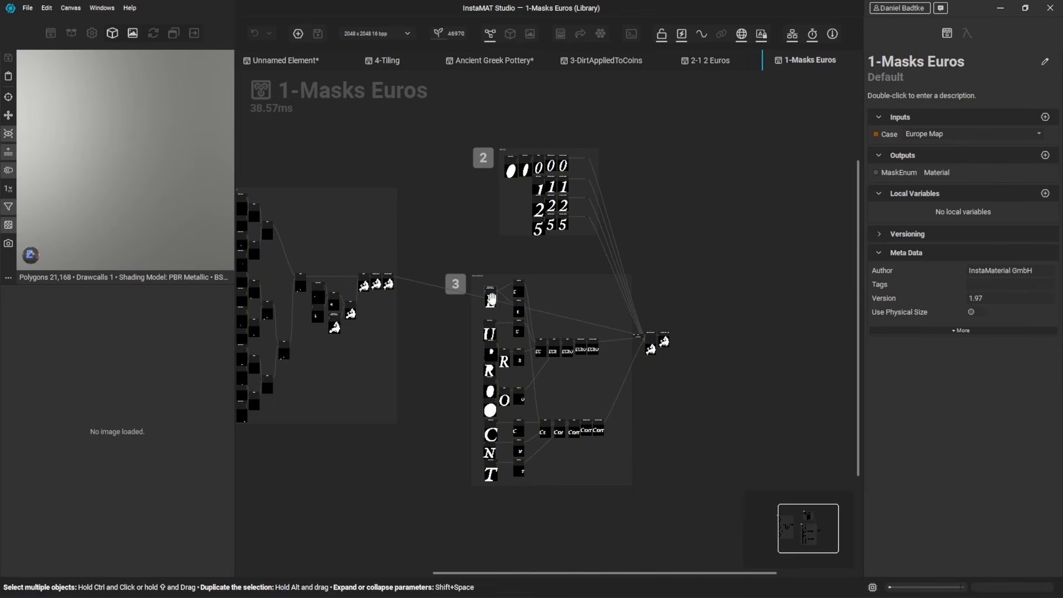
Select the Bezier Curve Dynamic (Internal) node holding the mainland Europe shape and show its Curve Editor in an enlarged separate window.
scroll(317, 336, up, 6)
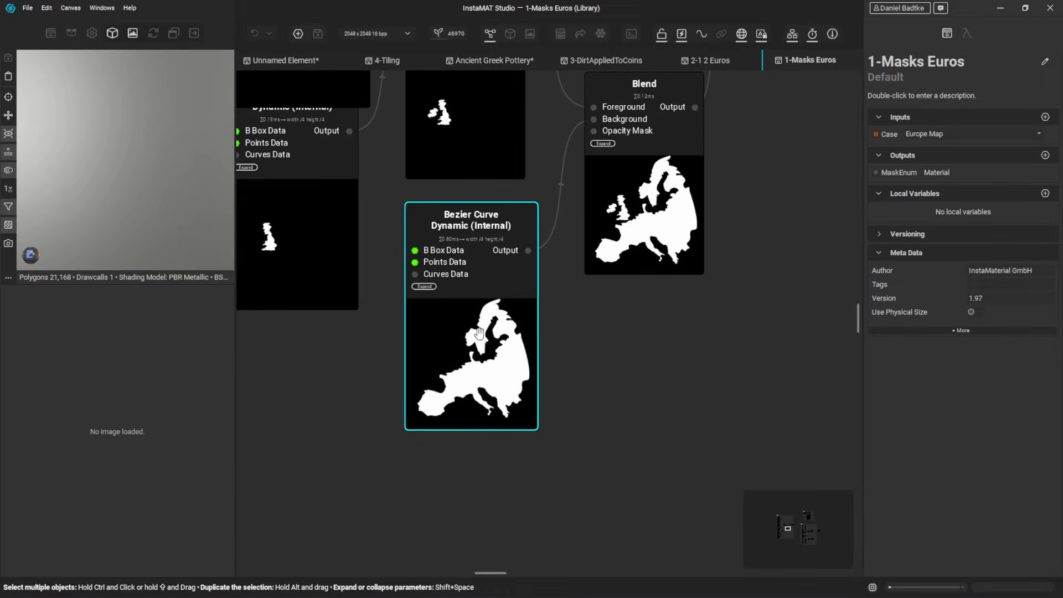
click(480, 332)
click(1048, 158)
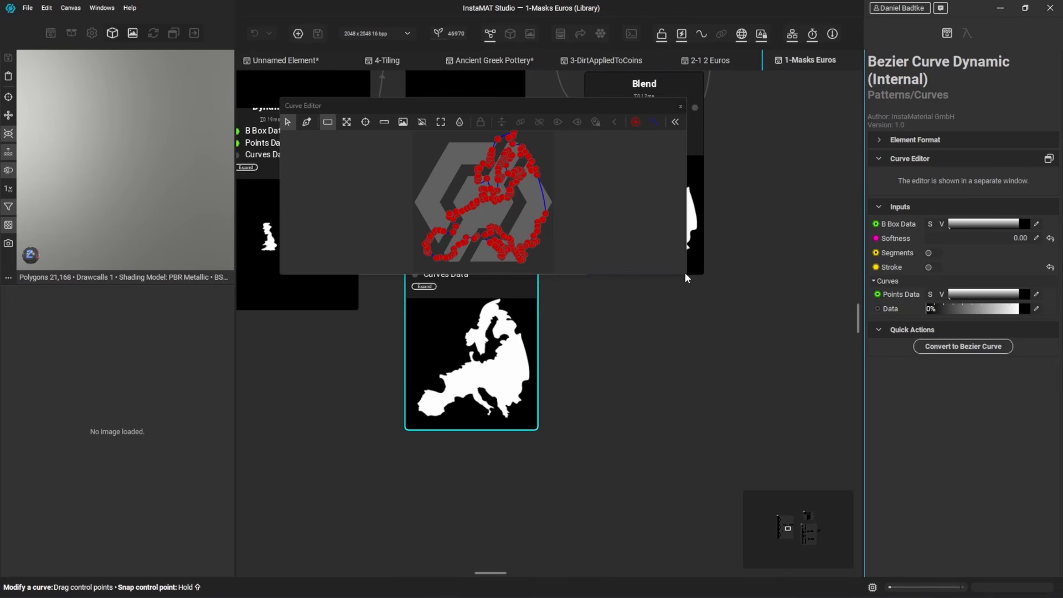
drag(686, 273, 825, 515)
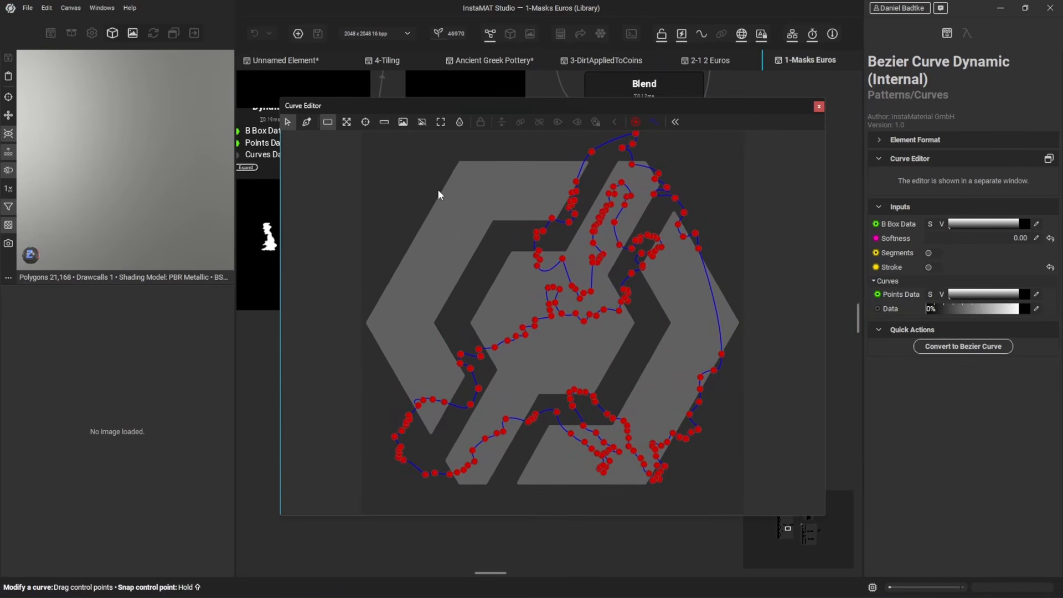
Hide the logo background in the Curve Editor and inspect the control points of the Europe outline.
click(422, 123)
scroll(609, 287, up, 4)
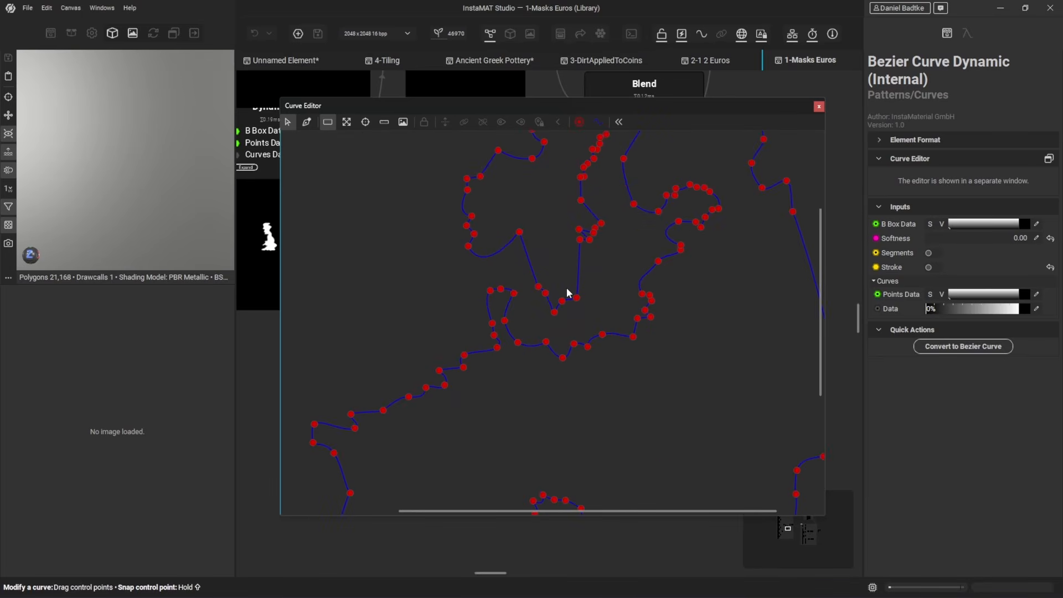
scroll(566, 293, down, 5)
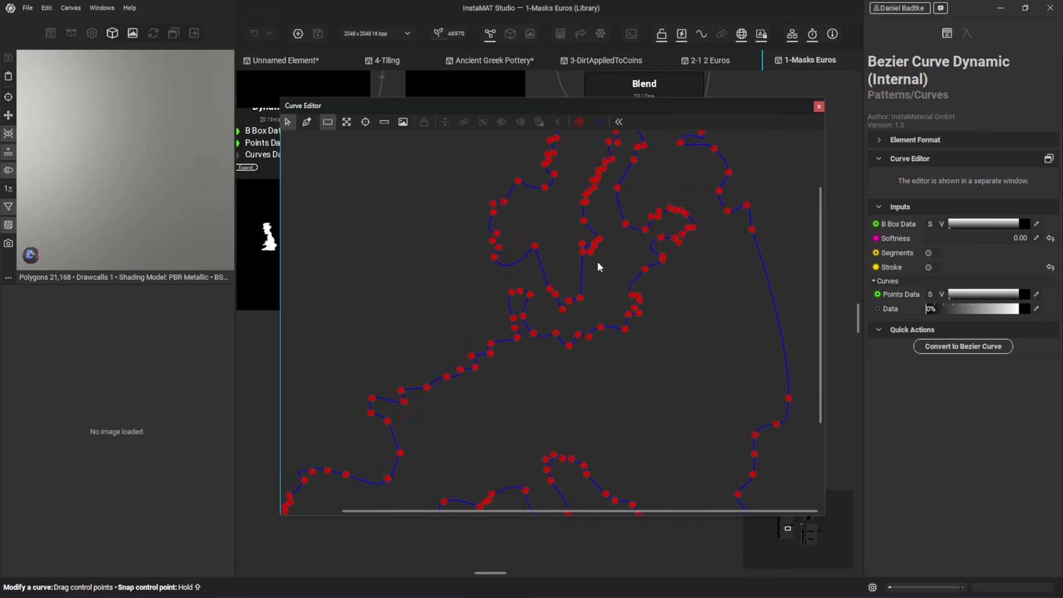
Close the separate Curve Editor and inspect the Europe curve node's output mask in the image viewer.
click(819, 106)
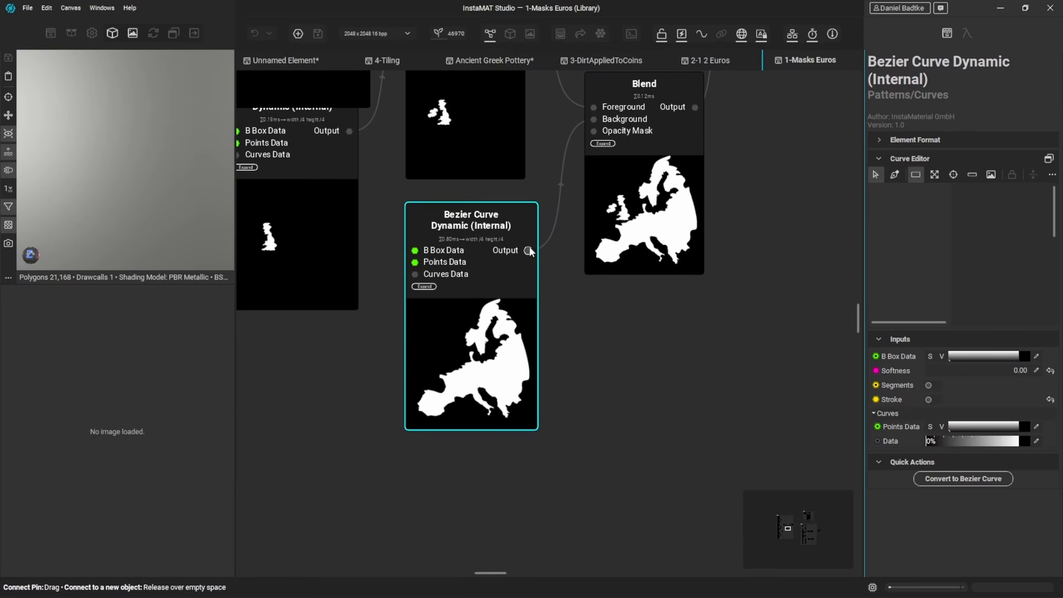
scroll(166, 427, down, 3)
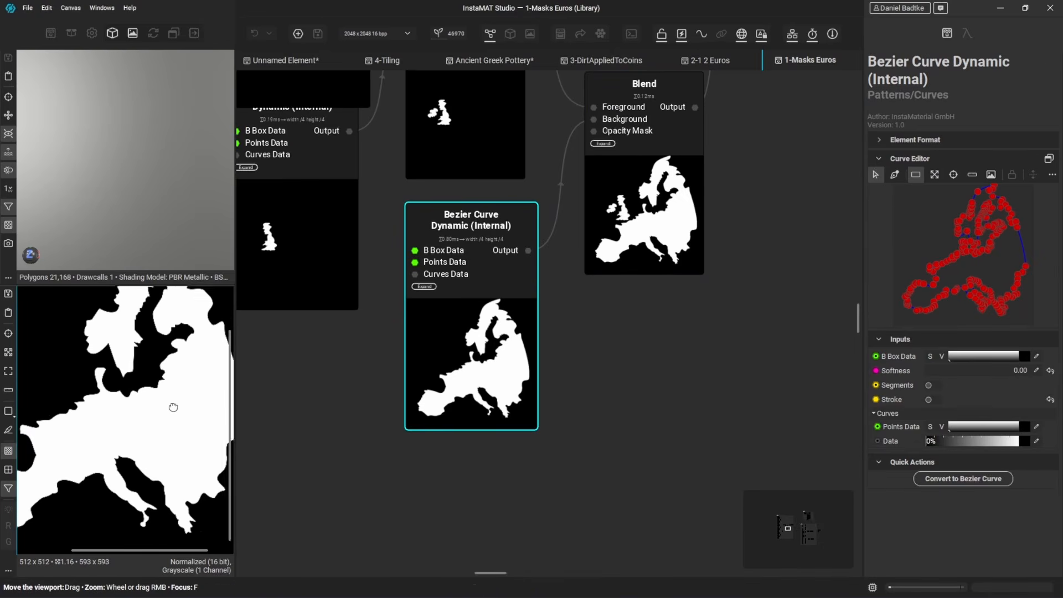
scroll(169, 424, up, 3)
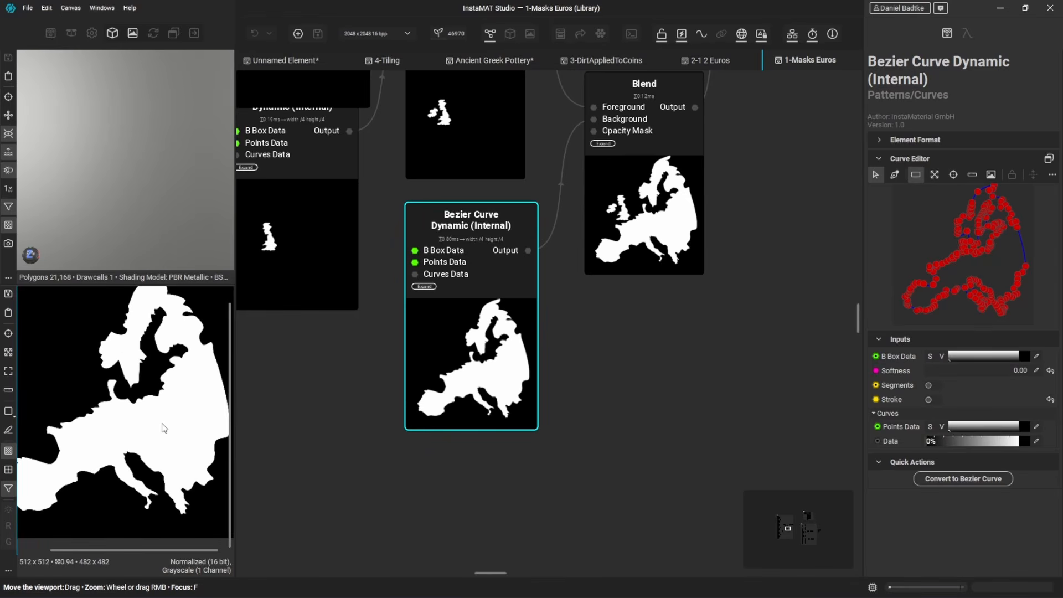
Switch to the Ancient Greek Pottery graph and inspect the figures on its material in the main 3D view.
click(497, 64)
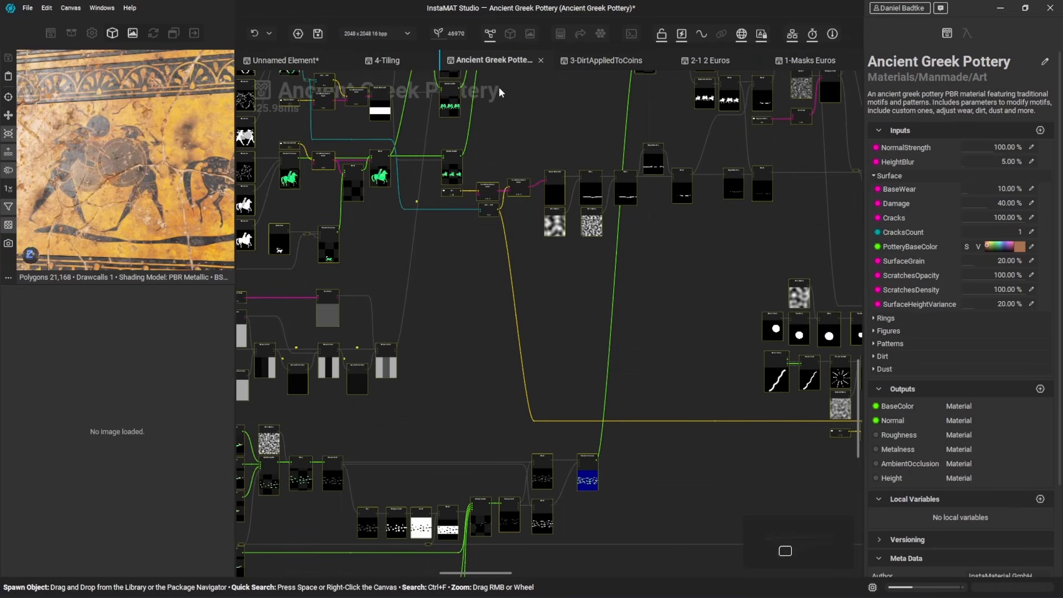
click(510, 33)
alt+drag(613, 301, 658, 298)
scroll(636, 285, down, 4)
scroll(648, 288, up, 1)
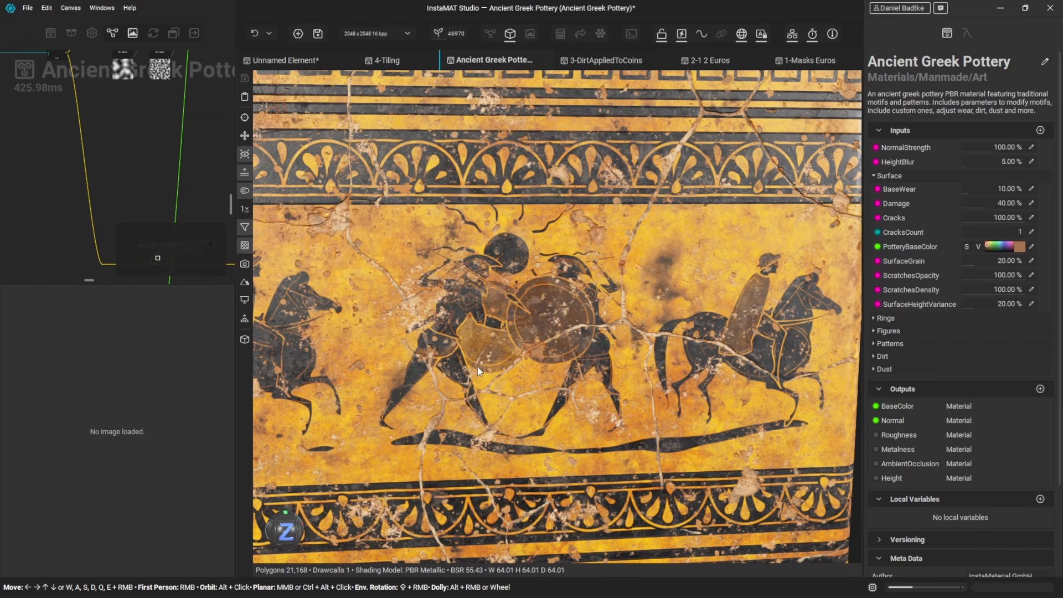
Return to the Ancient Greek Pottery node graph, locate the Greek Fight Scene node and open its graph for an overview.
click(490, 34)
middle_drag(547, 234, 507, 308)
scroll(590, 246, up, 10)
scroll(508, 309, up, 3)
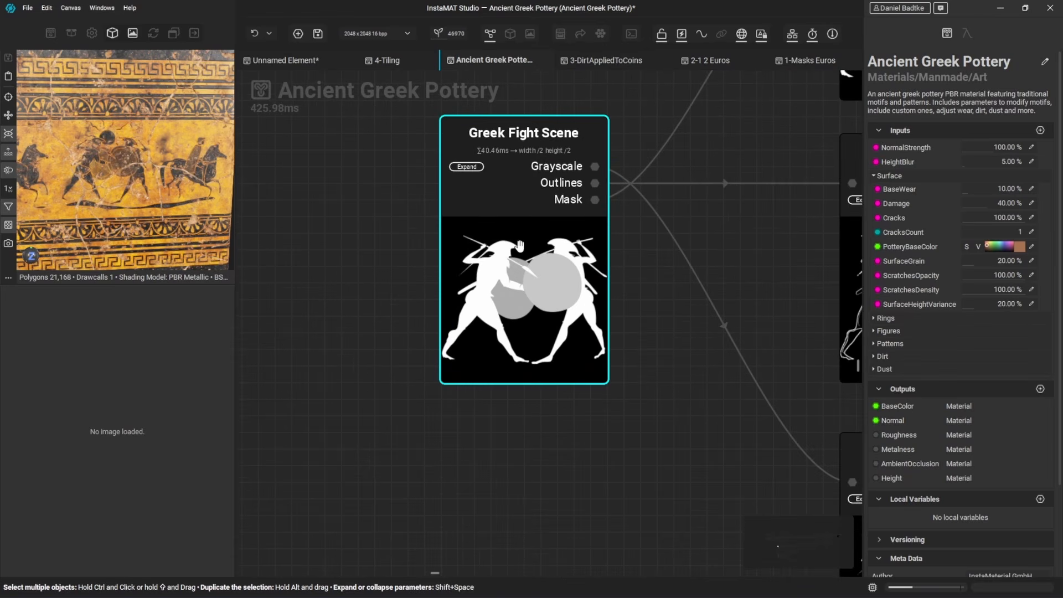
right_click(524, 253)
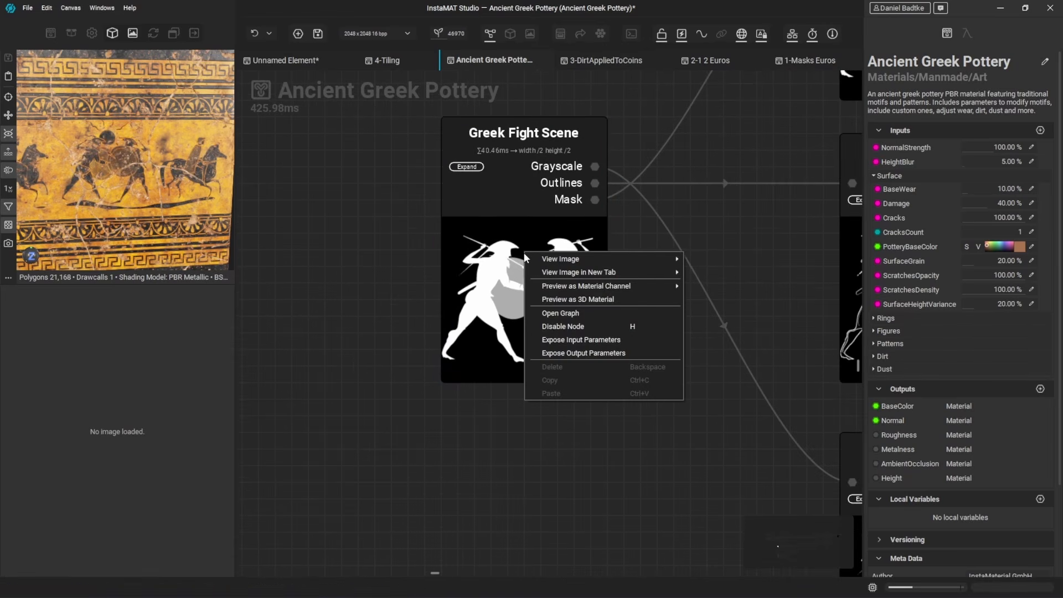
click(566, 313)
scroll(496, 339, down, 5)
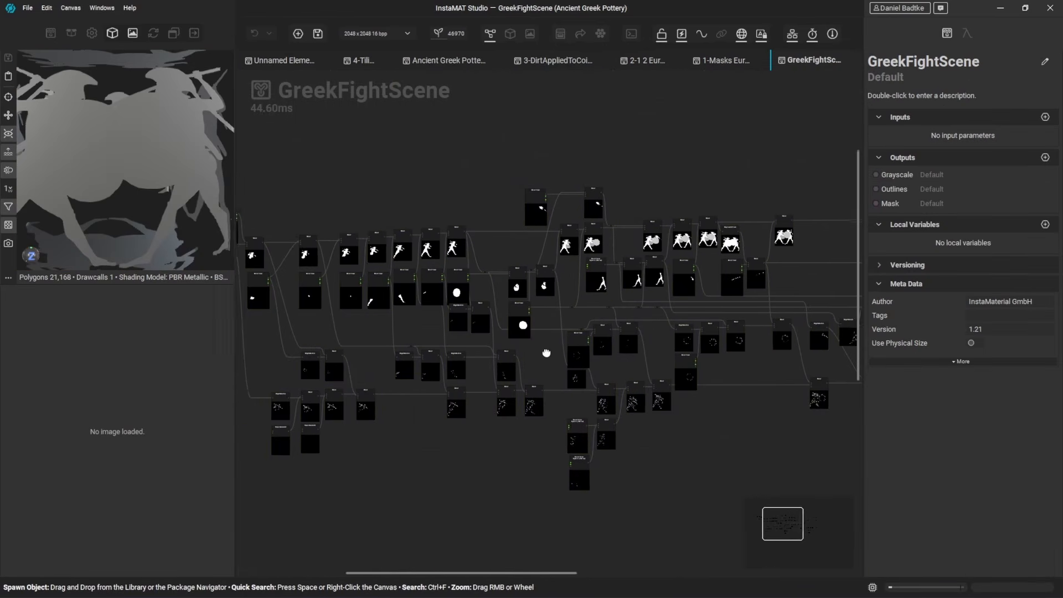
Preview the spear-carrying warrior's torso from its Bezier Curve Dynamic (Internal) node and inspect the two Blend nodes that follow it.
scroll(383, 340, up, 8)
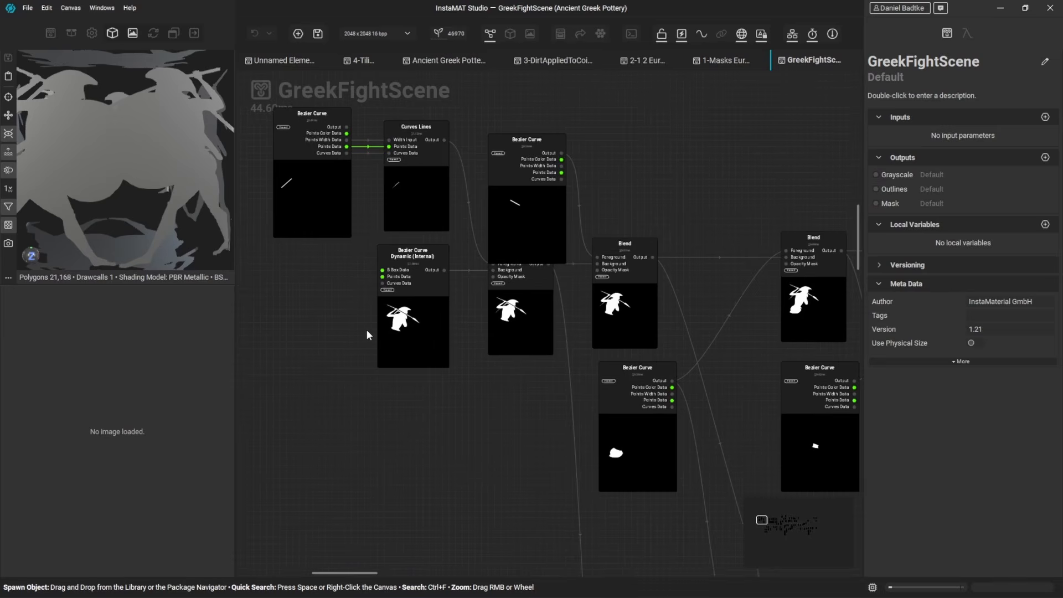
scroll(388, 330, up, 1)
click(407, 329)
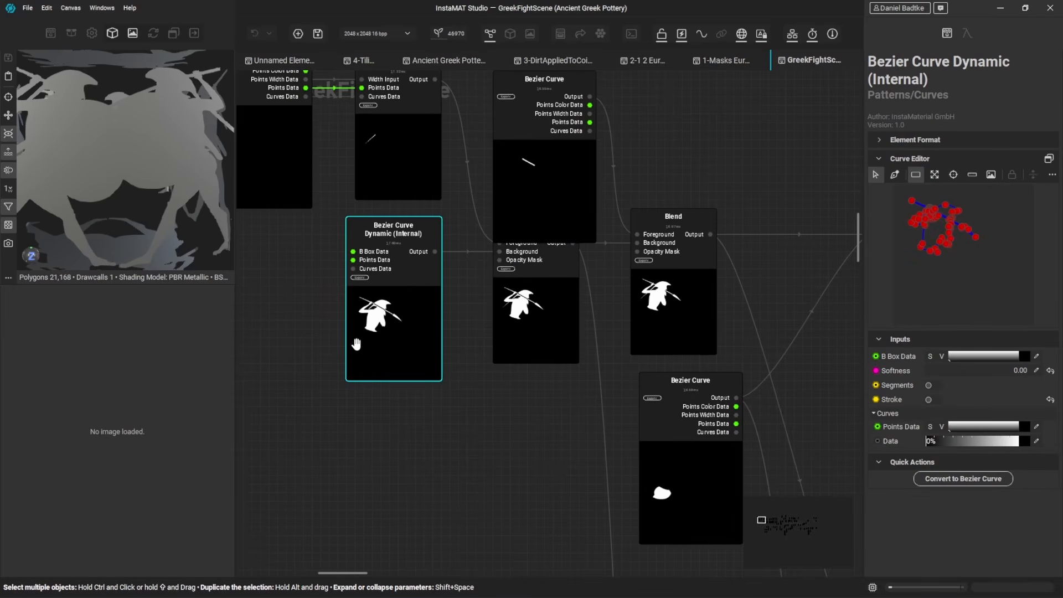
double_click(381, 319)
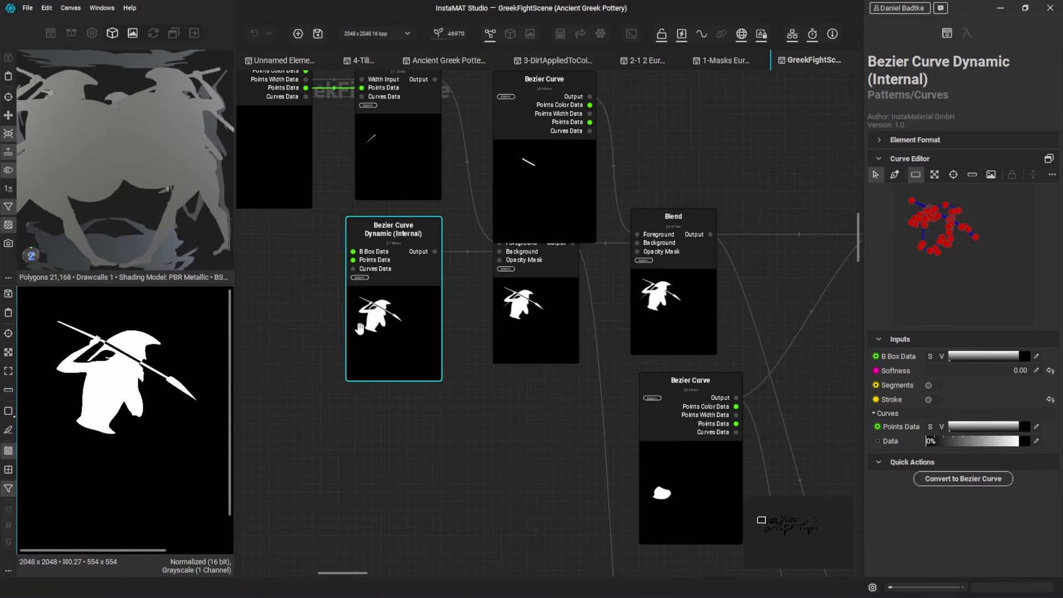
click(556, 319)
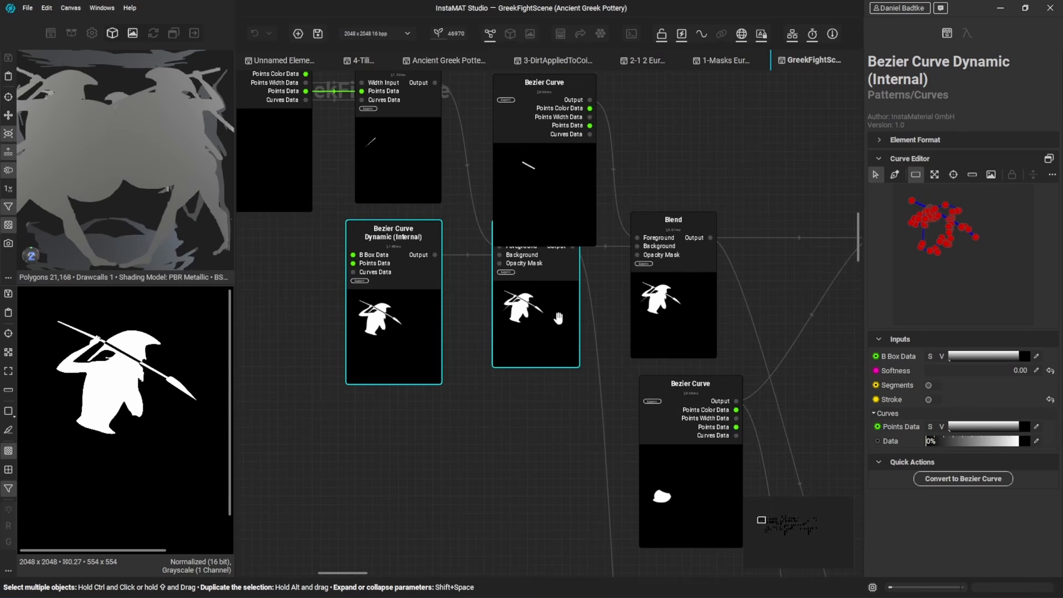
middle_drag(696, 172, 673, 163)
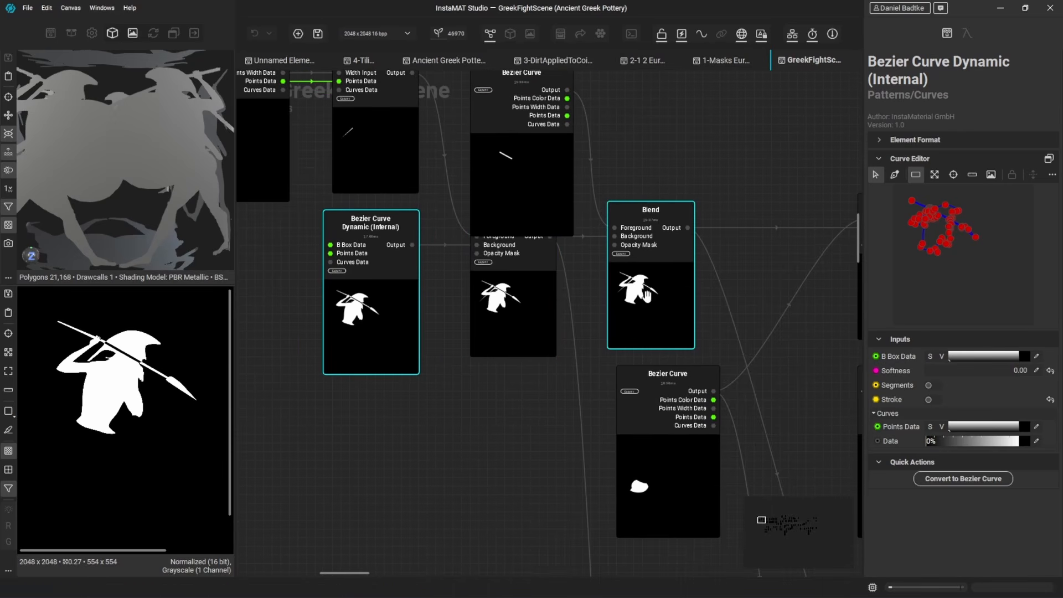
click(631, 223)
Follow the chain of Blend nodes in the Greek fight scene, previewing the growing warrior figure and the added shields.
scroll(551, 308, down, 4)
middle_drag(667, 278, 409, 250)
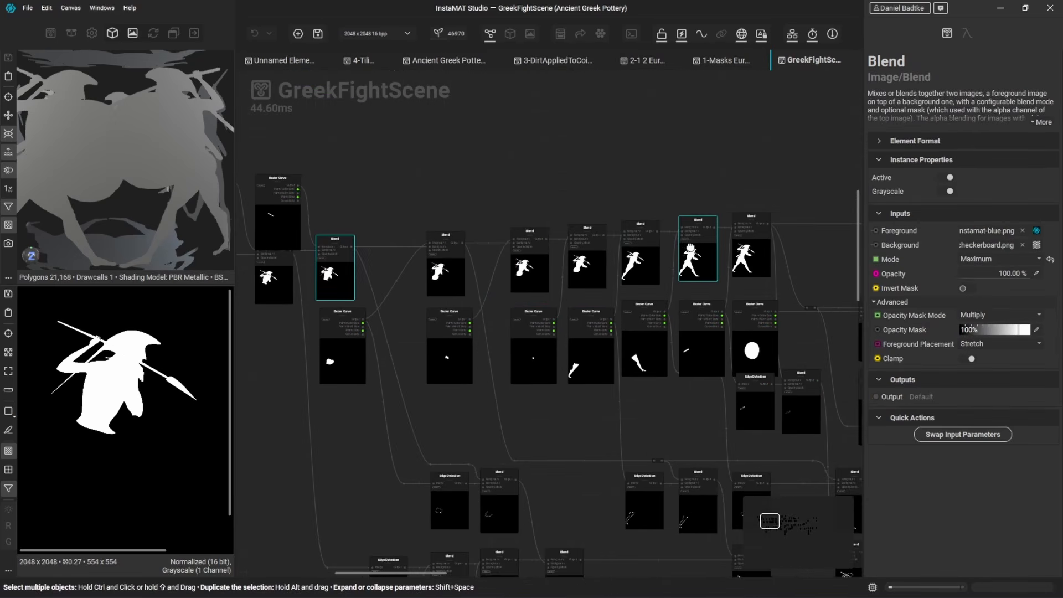
middle_drag(689, 259, 494, 254)
double_click(570, 252)
middle_drag(663, 258, 310, 249)
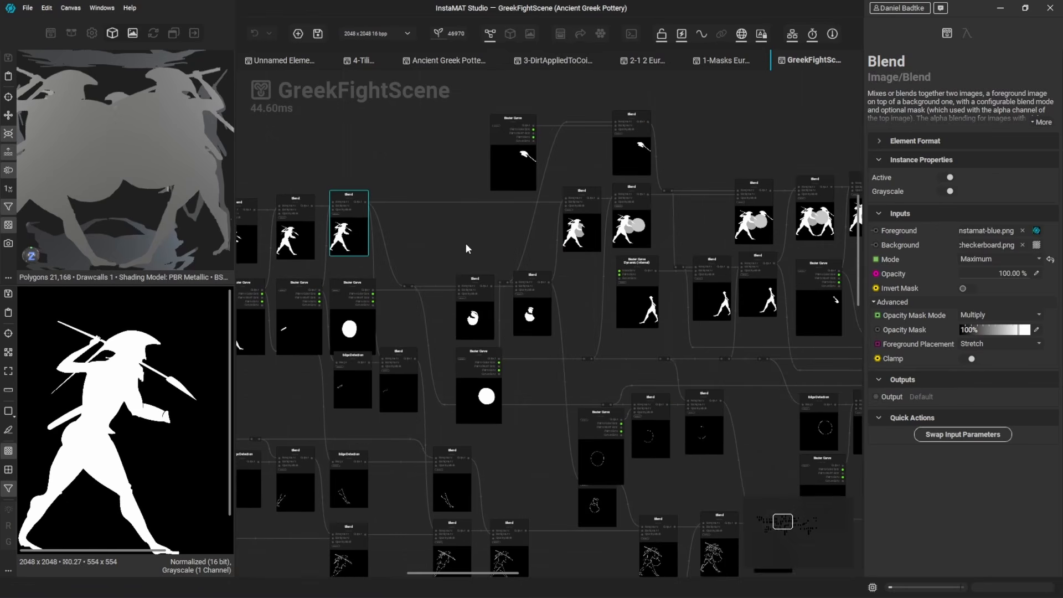
click(349, 223)
middle_drag(658, 275, 477, 252)
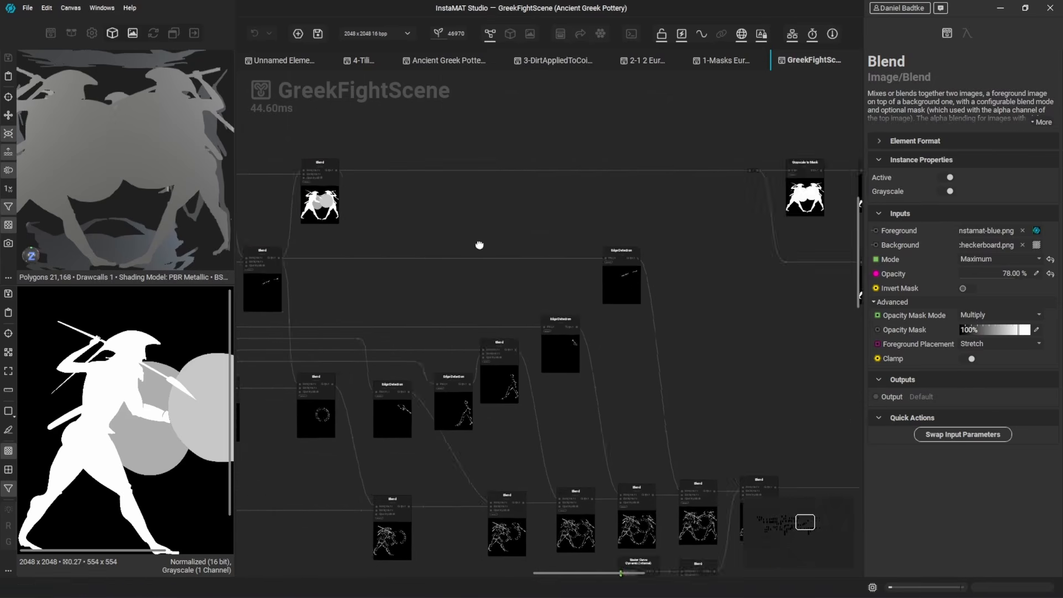
Preview the Grayscale to Mask node and the final Blend of the outlines, examining both warriors' line work closely in the image viewer.
click(574, 192)
scroll(135, 372, down, 3)
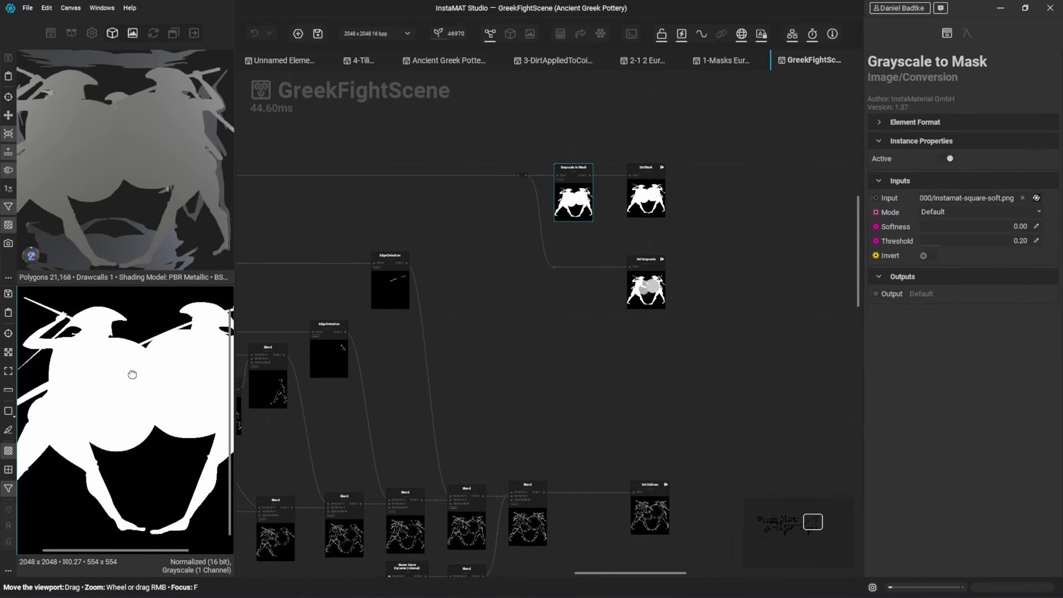
click(538, 531)
scroll(167, 389, down, 2)
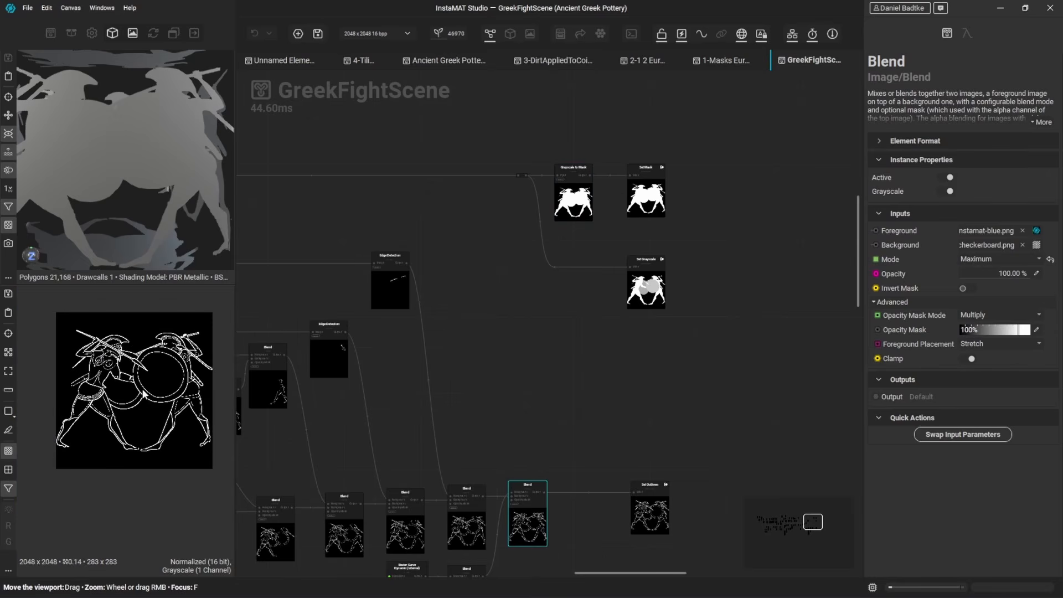
scroll(167, 389, up, 3)
scroll(167, 393, up, 1)
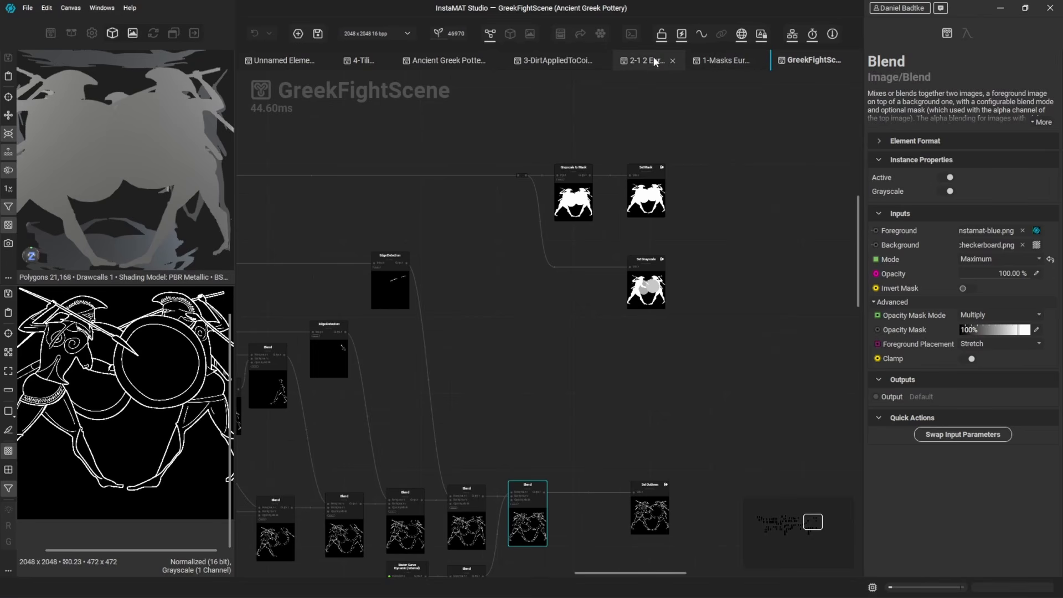
Return to the Ancient Greek Pottery graph and inspect its material in the main 3D view from another angle and under rotated environment lighting.
click(436, 58)
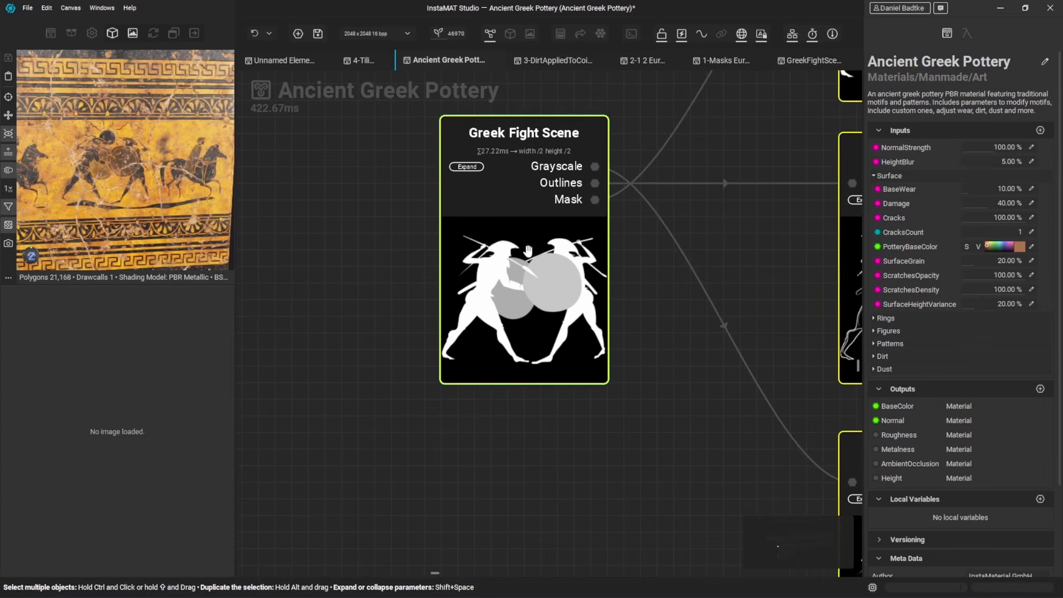
click(511, 34)
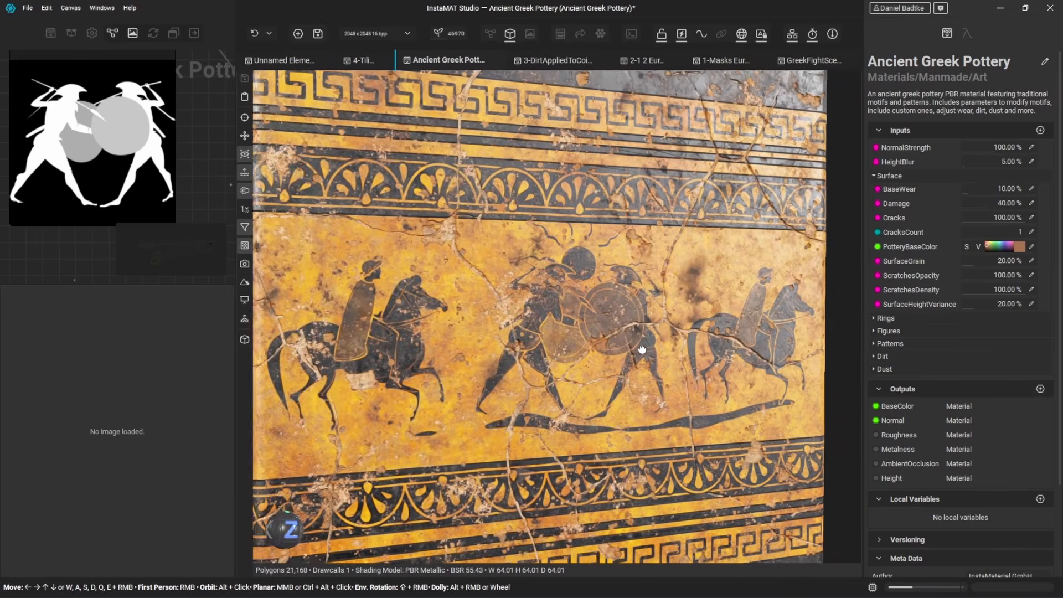
scroll(701, 355, down, 3)
alt+drag(642, 350, 691, 354)
mouse_move(691, 353)
shift+right_down()
mouse_move(601, 343)
mouse_move(616, 344)
shift+right_up()
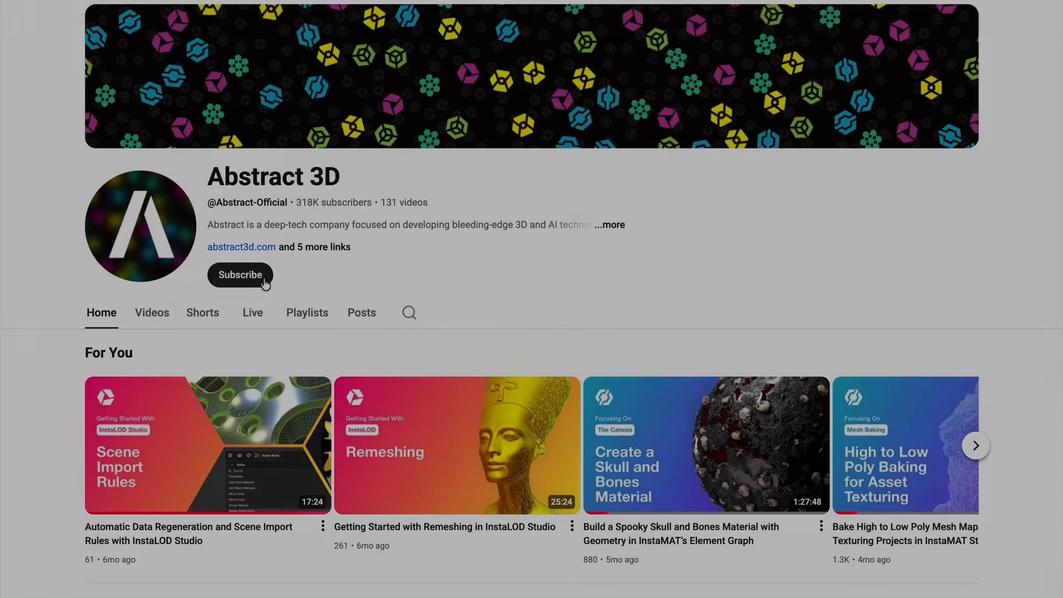
Switch to the browser, subscribe to the Abstract 3D YouTube channel with a notification preference, and follow InstaMAT on X.
click(265, 282)
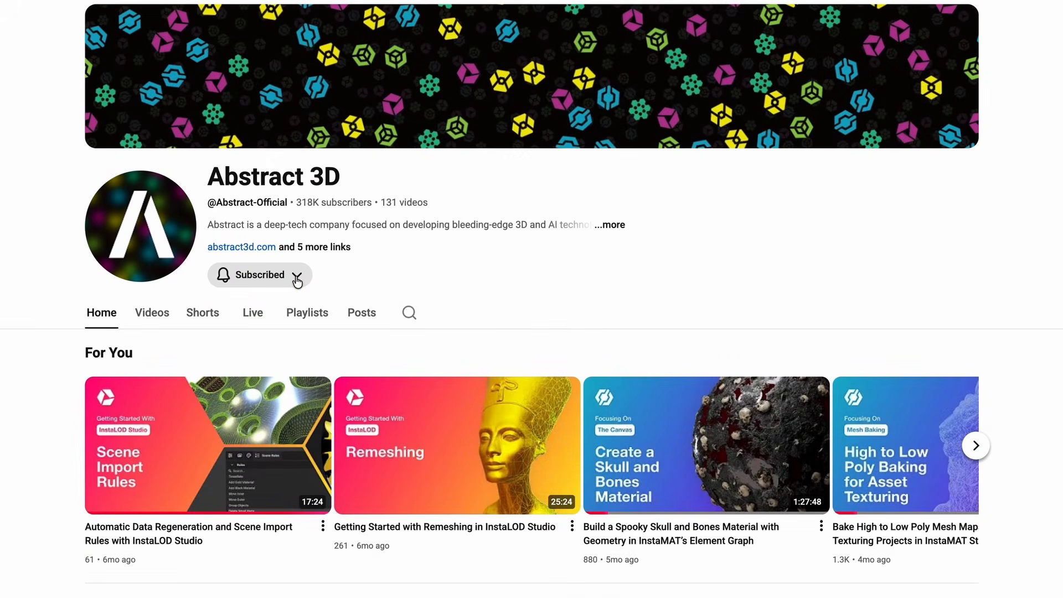
click(296, 277)
click(294, 310)
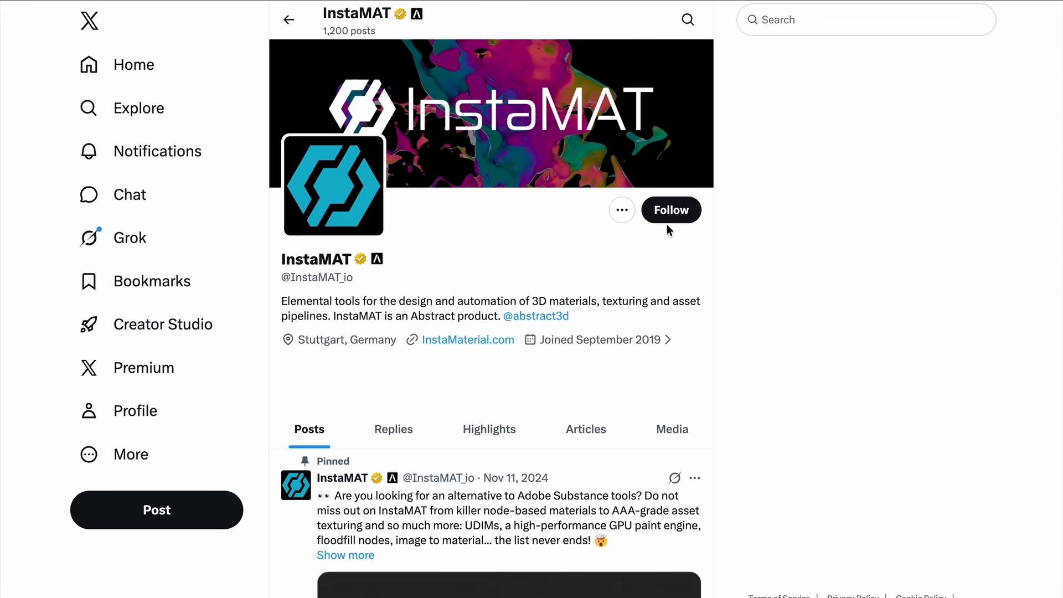
click(667, 222)
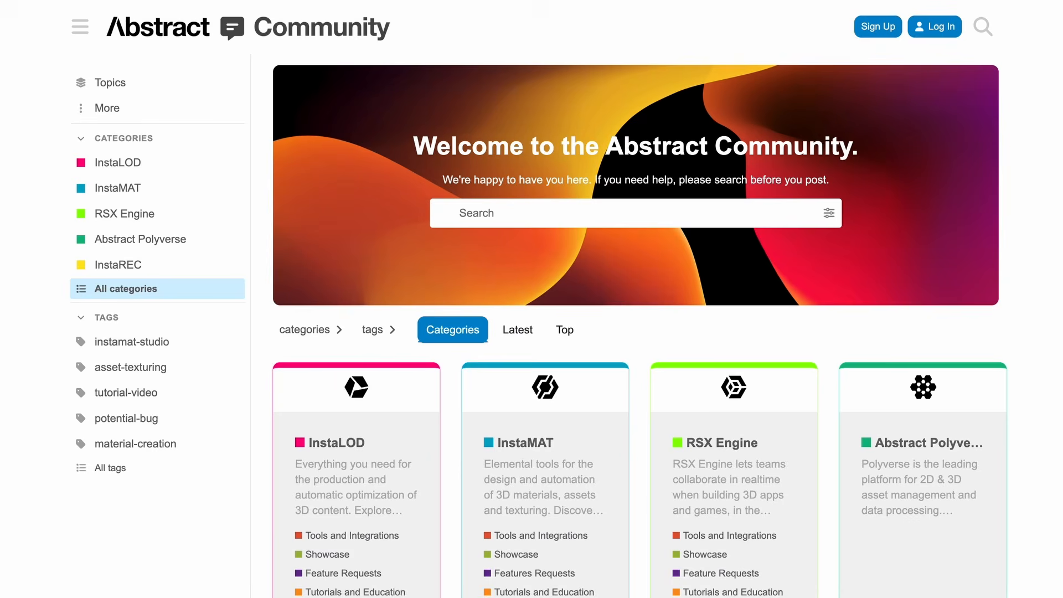
Look through the product categories on the Abstract Community home page.
scroll(639, 325, down, 3)
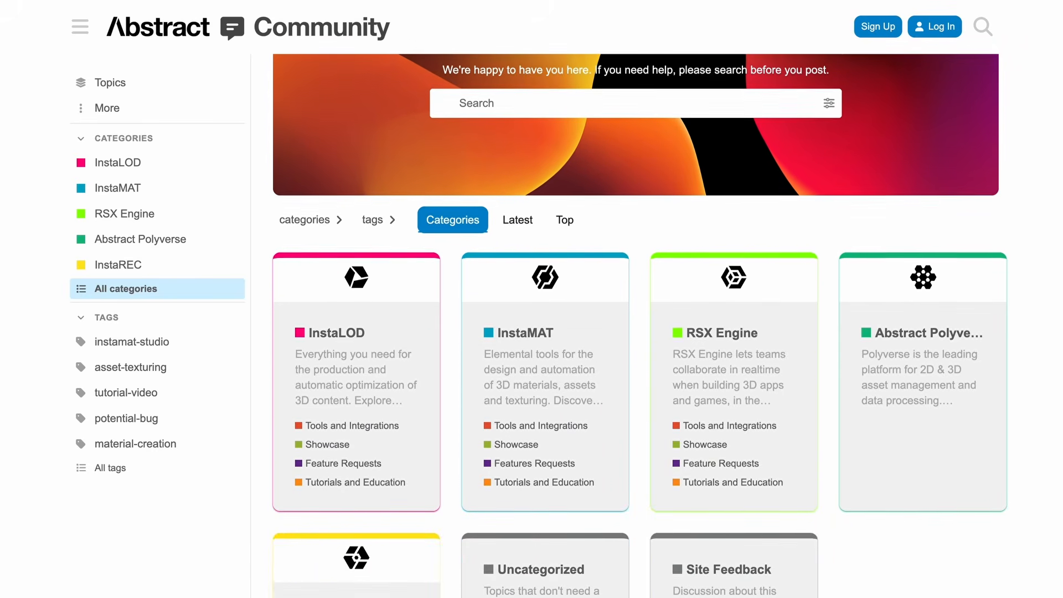
scroll(639, 325, down, 1)
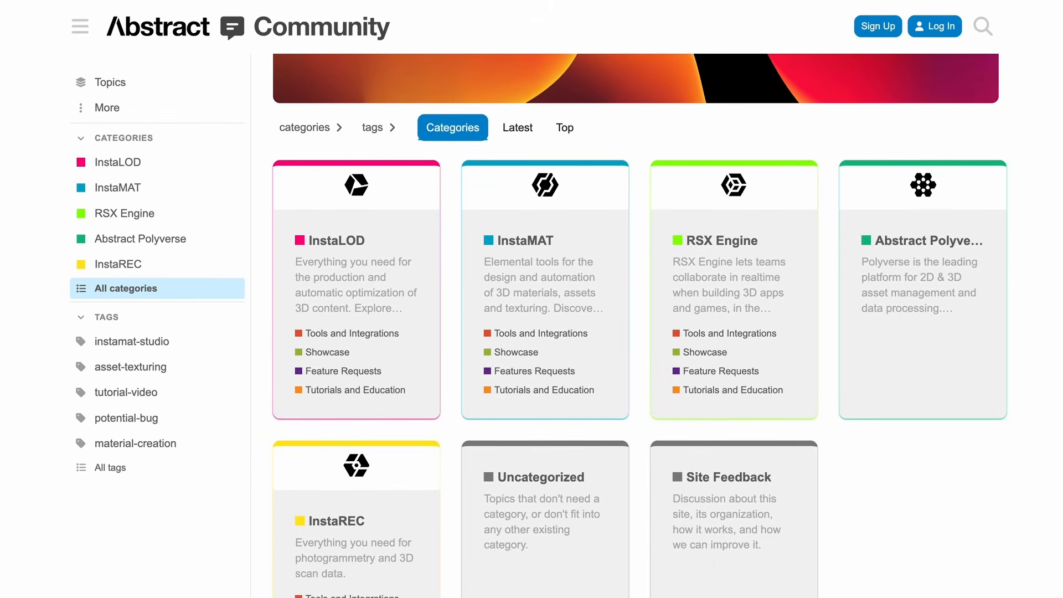